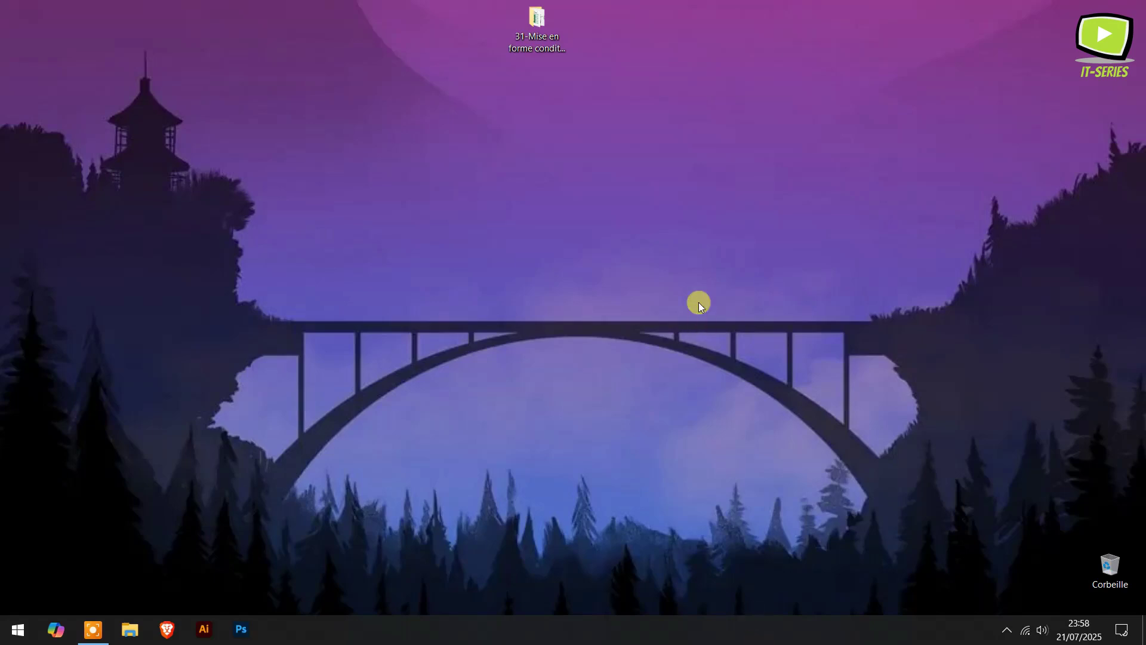
Step: Open the Excel workbook from the desktop folder 31-Mise en forme conditionnelle and minimize the folder window
{"action": "left_click", "coordinate": [537, 27]}
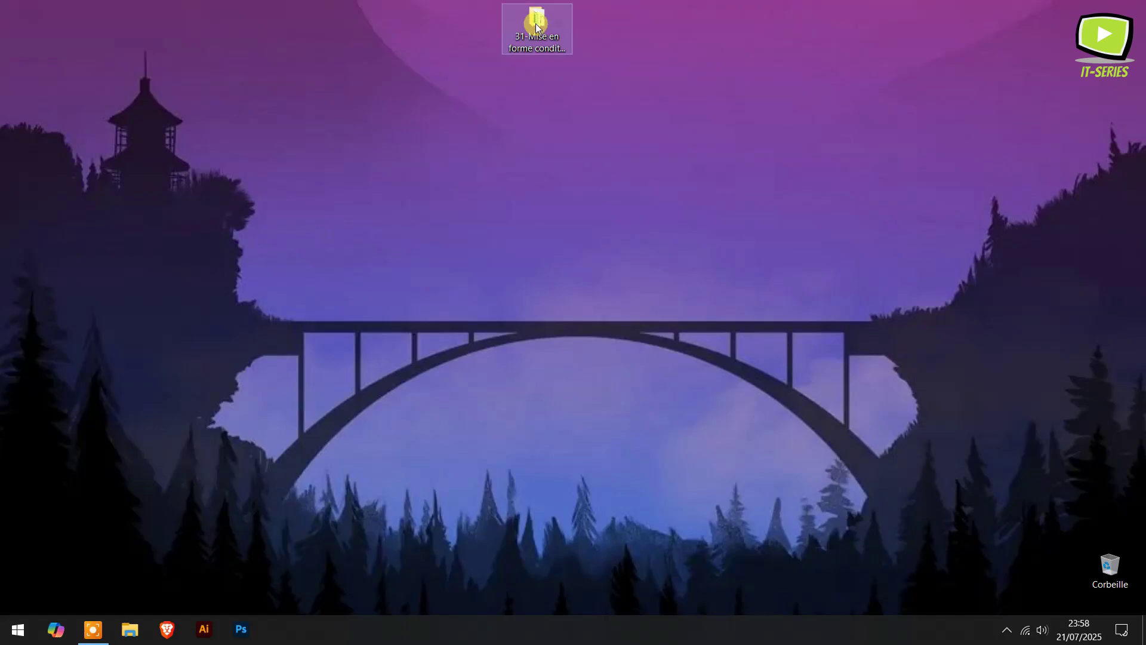
{"action": "double_click", "coordinate": [536, 25]}
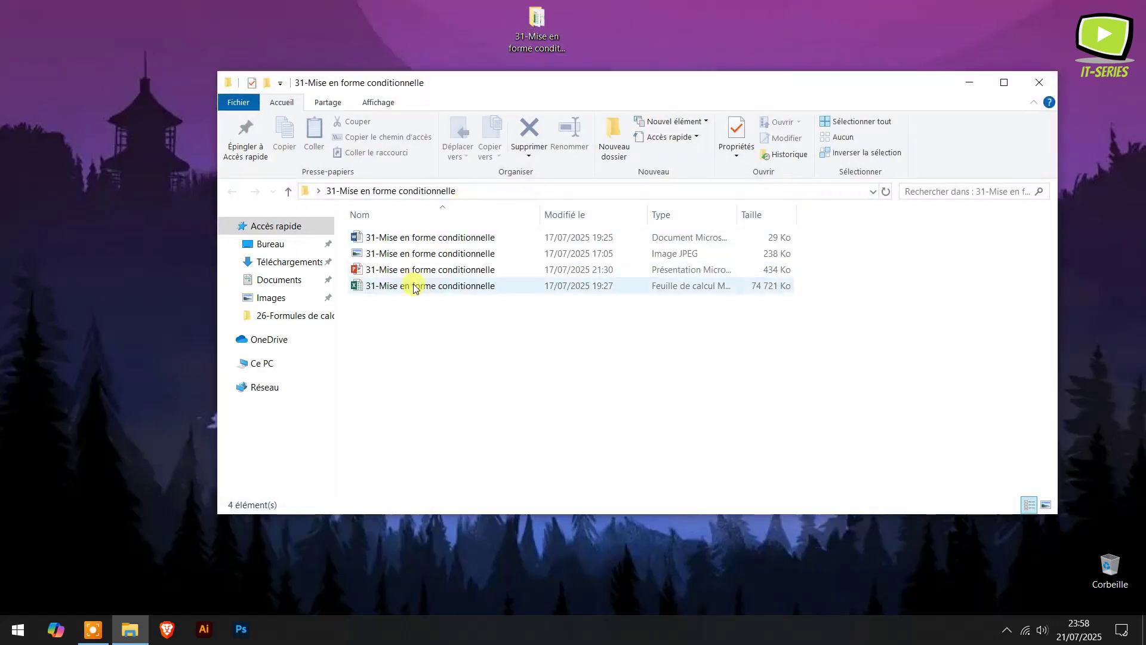
{"action": "left_click", "coordinate": [413, 287]}
{"action": "double_click", "coordinate": [413, 288]}
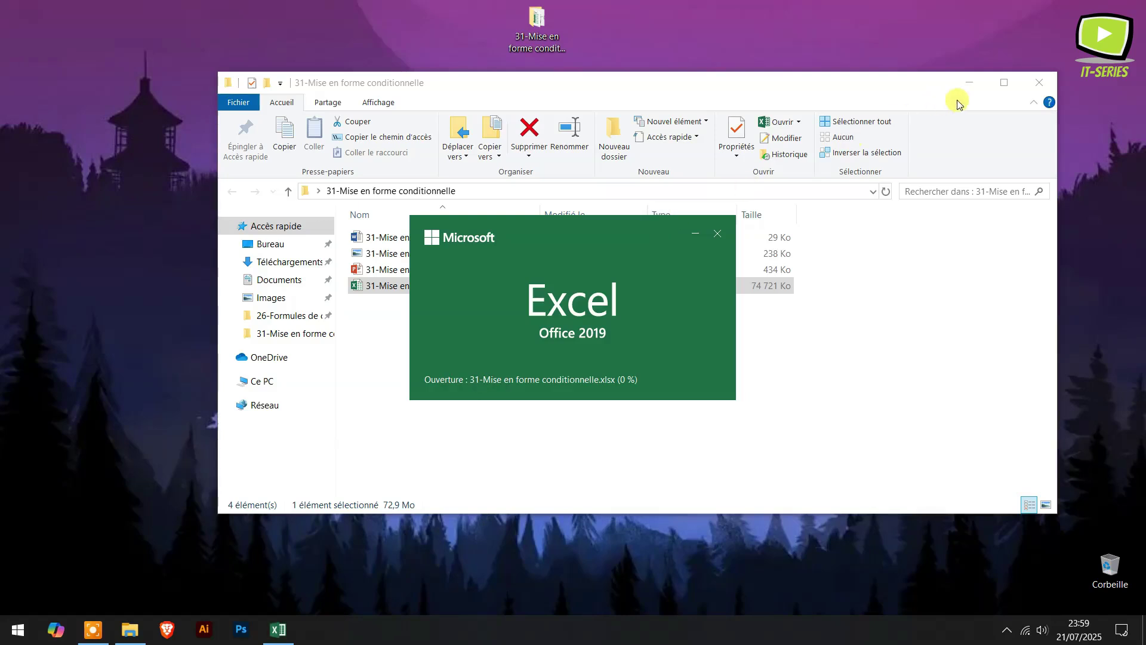
{"action": "left_click", "coordinate": [978, 89]}
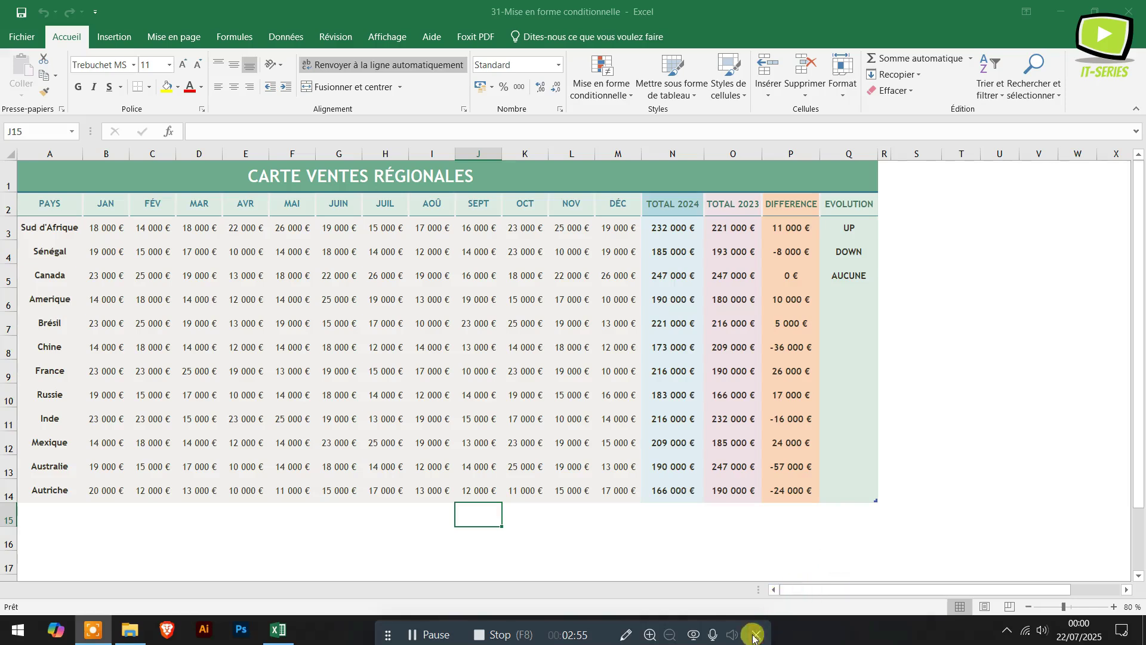
{"action": "left_click", "coordinate": [754, 635]}
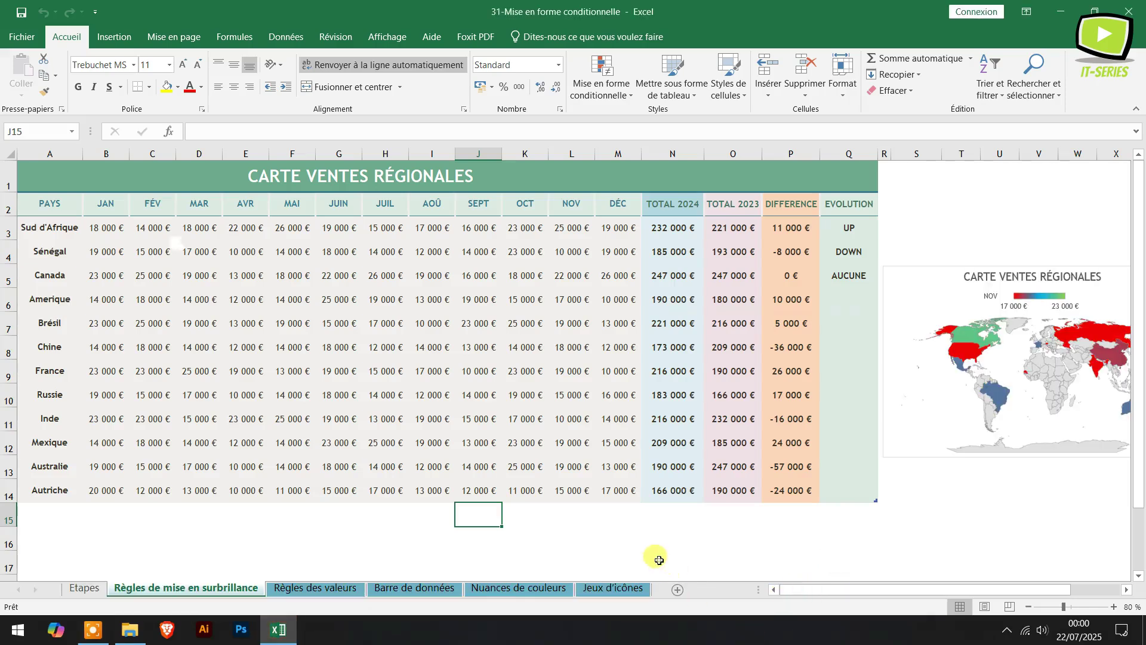
{"action": "left_click", "coordinate": [659, 560]}
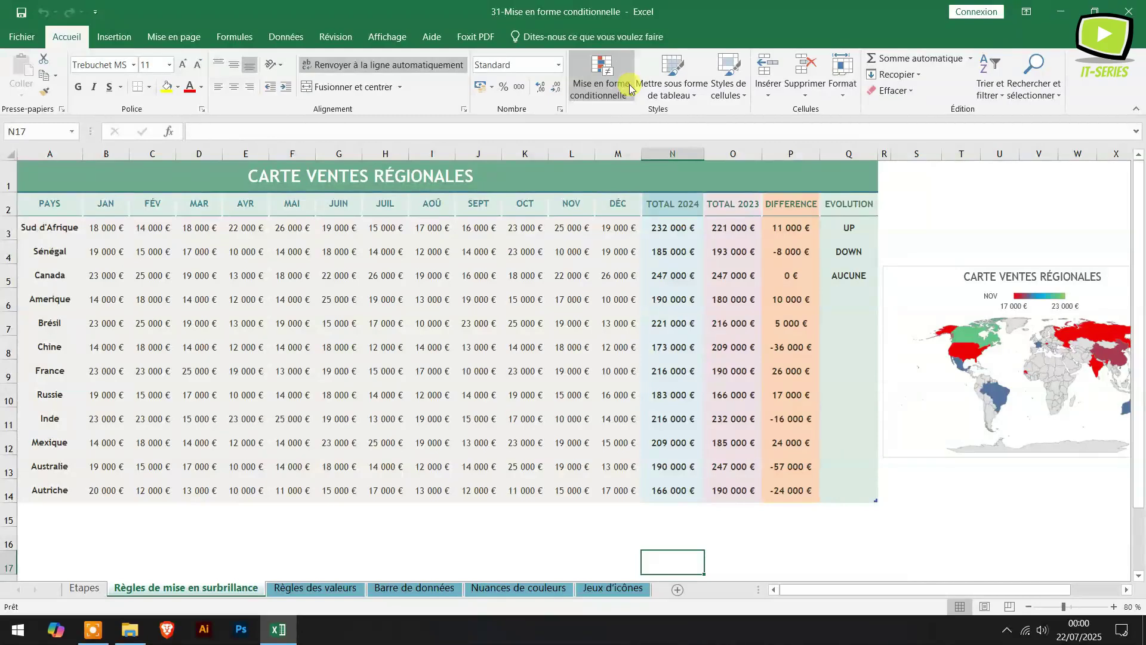
Step: Show the Etapes sheet and examine the arrow diagram of the conditional formatting stages
{"action": "left_click", "coordinate": [84, 588]}
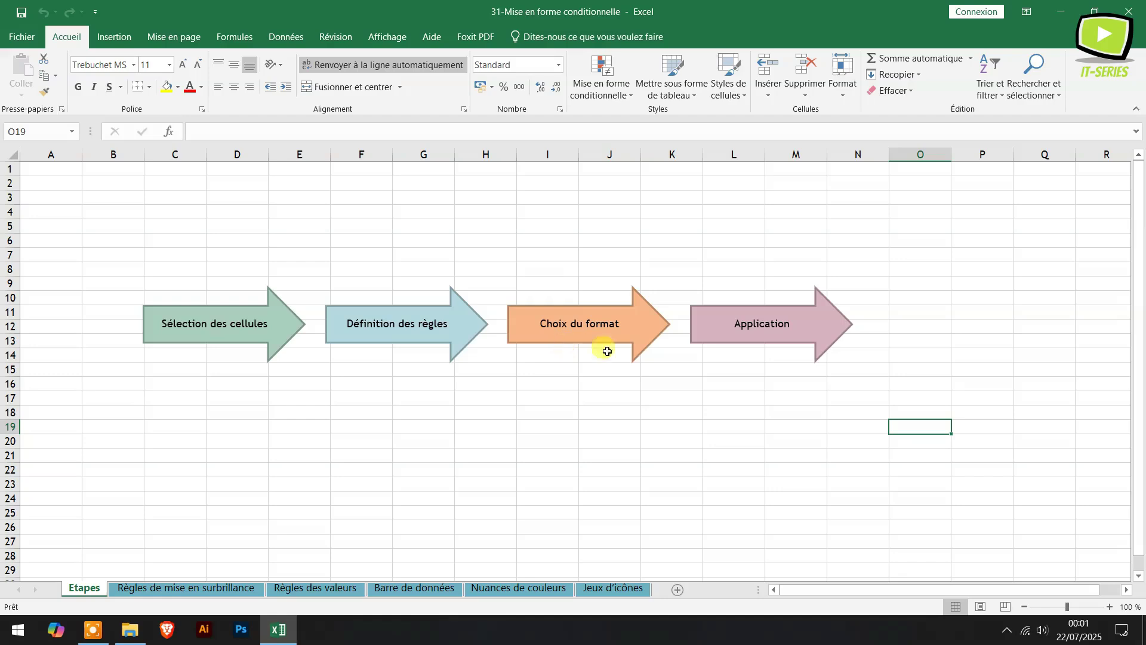
{"action": "left_click", "coordinate": [740, 341]}
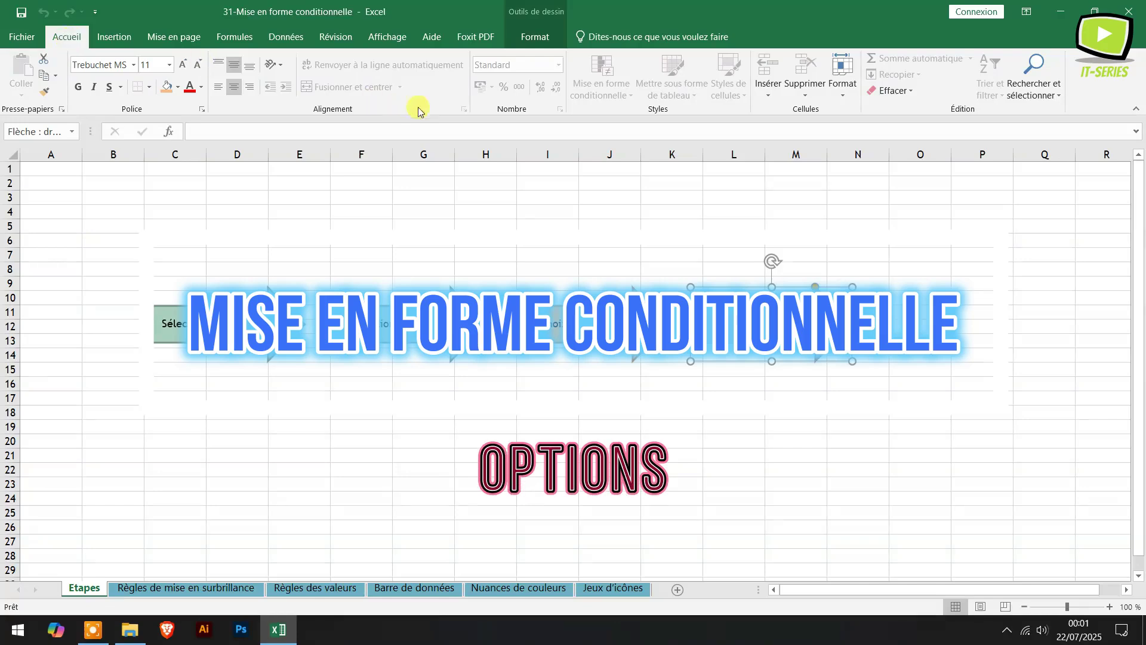
{"action": "left_click", "coordinate": [308, 239]}
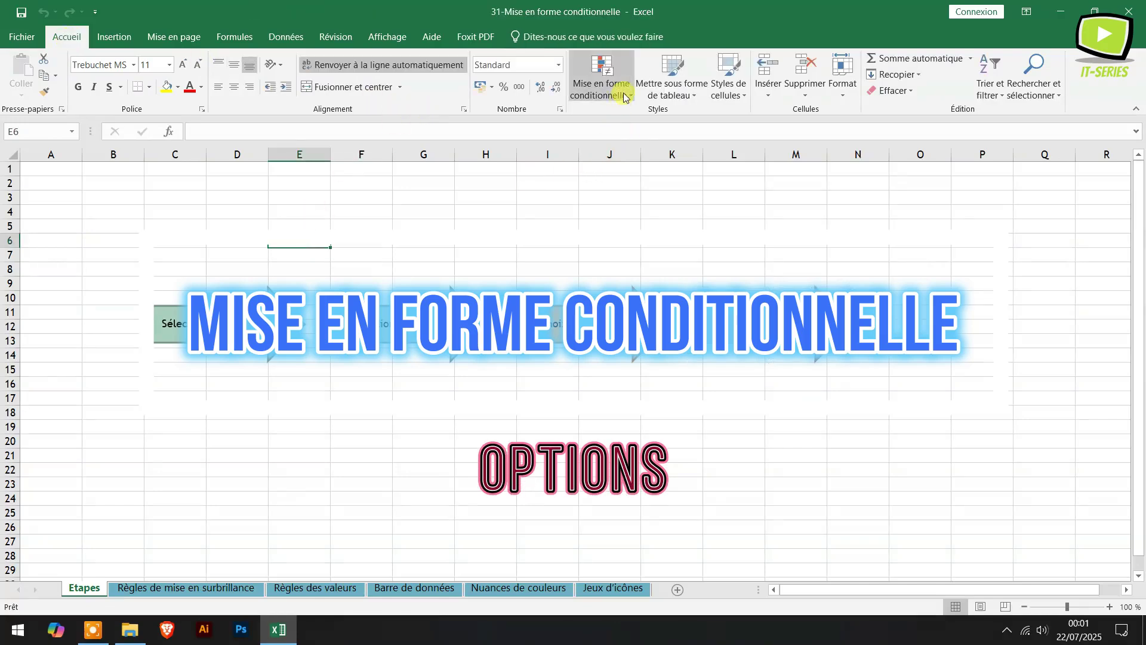
Step: Review the conditional formatting options: highlight rules, top/bottom rules, data bars, colour scales and icon sets
{"action": "left_click", "coordinate": [600, 96]}
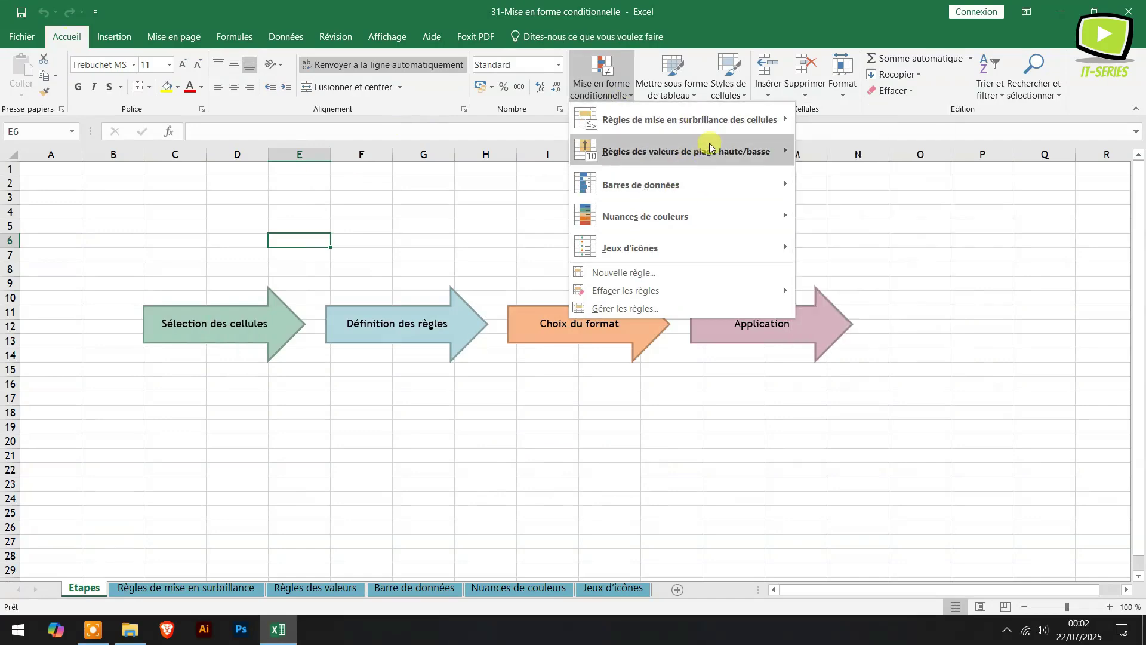
{"action": "mouse_move", "coordinate": [710, 146]}
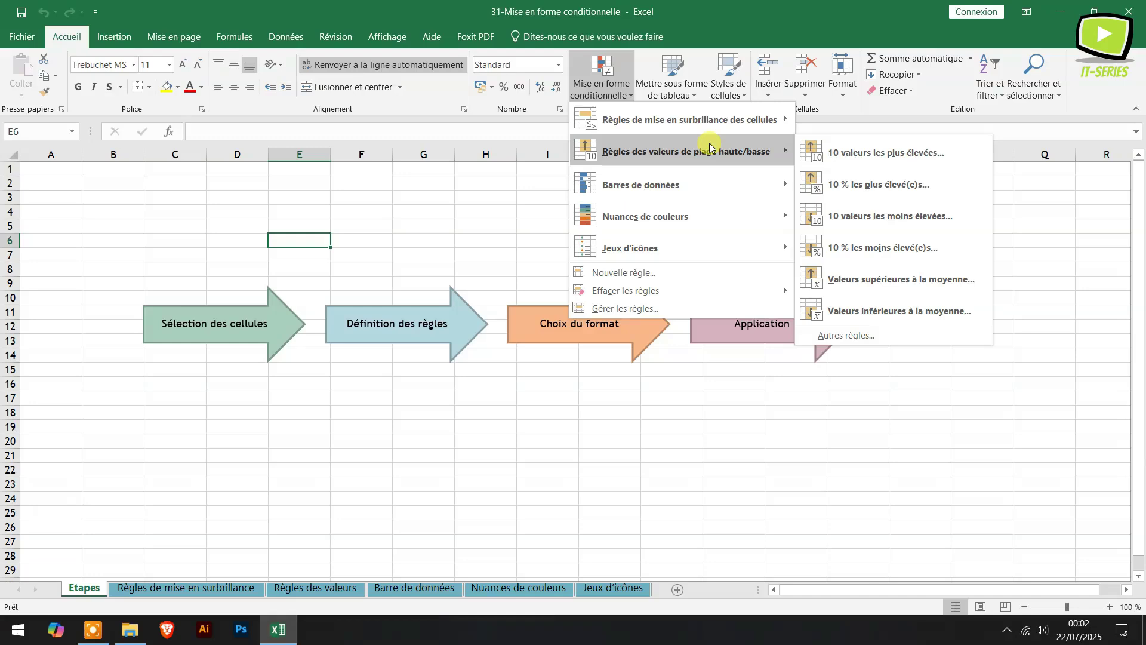
{"action": "mouse_move", "coordinate": [740, 118]}
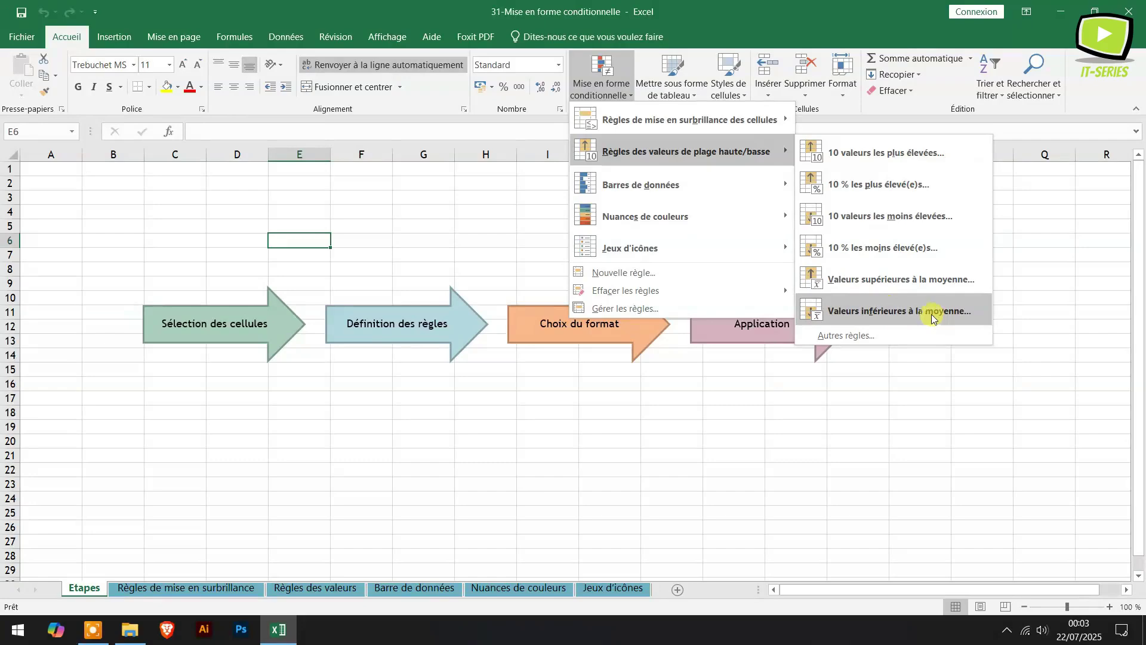
{"action": "mouse_move", "coordinate": [743, 188]}
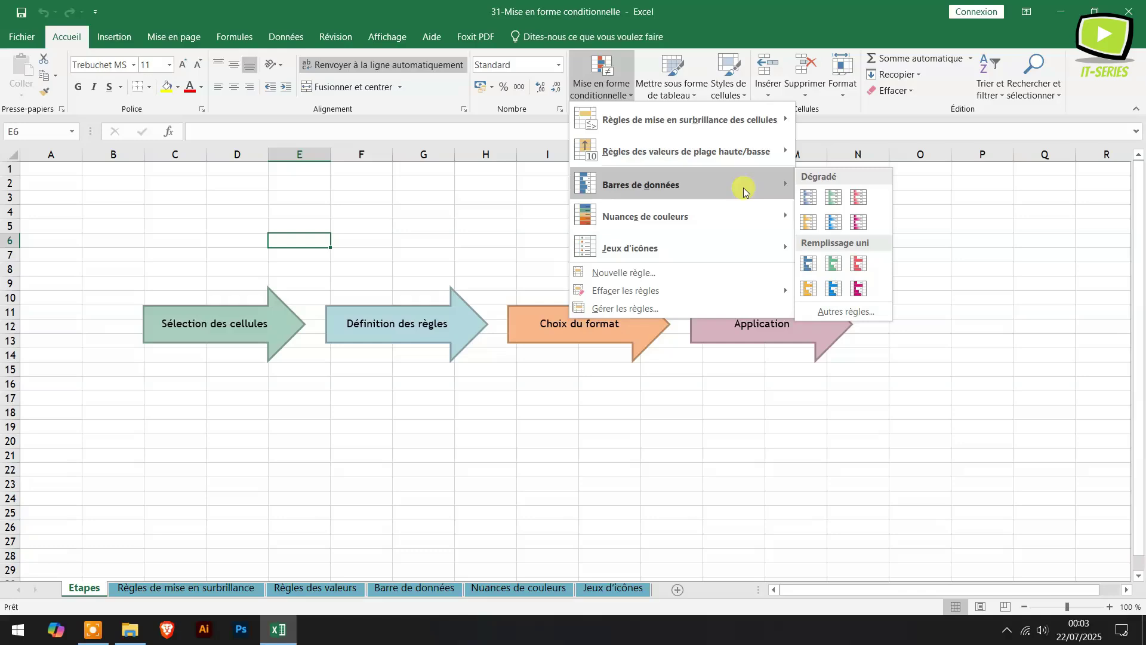
{"action": "mouse_move", "coordinate": [702, 224]}
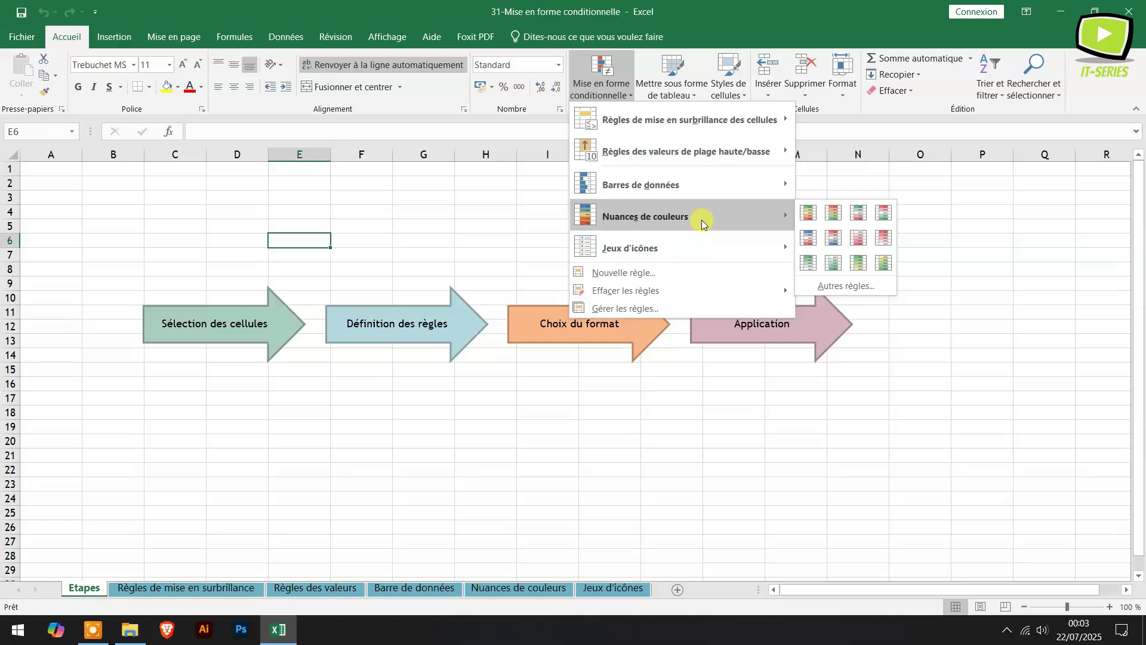
{"action": "mouse_move", "coordinate": [668, 250]}
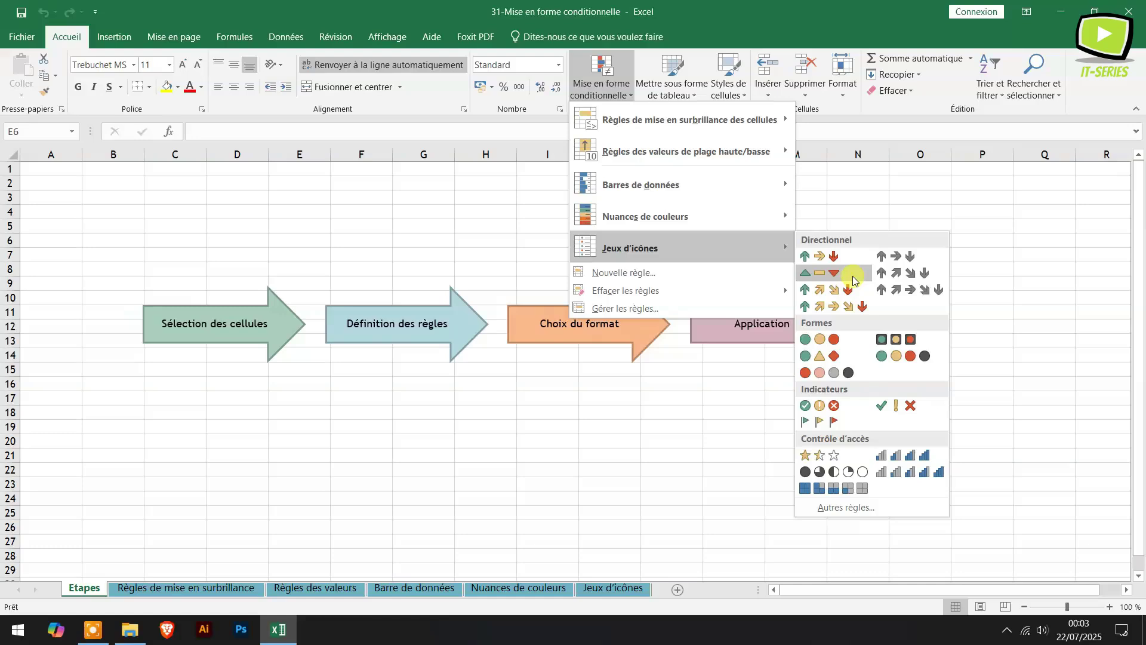
{"action": "left_click", "coordinate": [517, 459]}
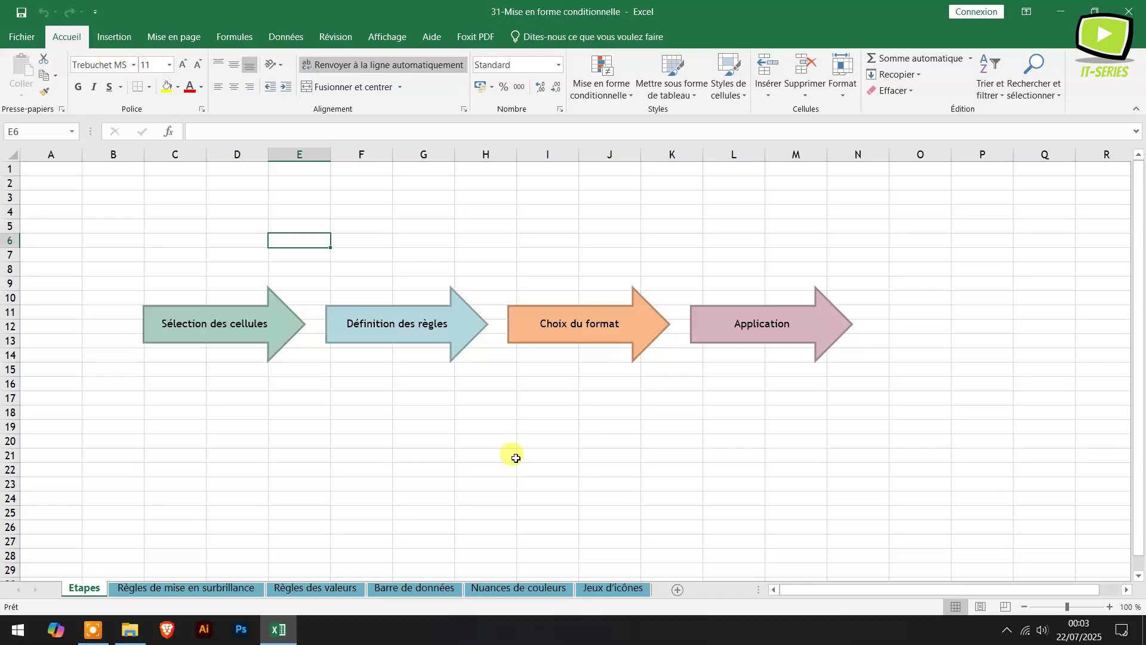
Step: Return to the regional sales table on the Règles de mise en surbrillance sheet
{"action": "left_click", "coordinate": [198, 599]}
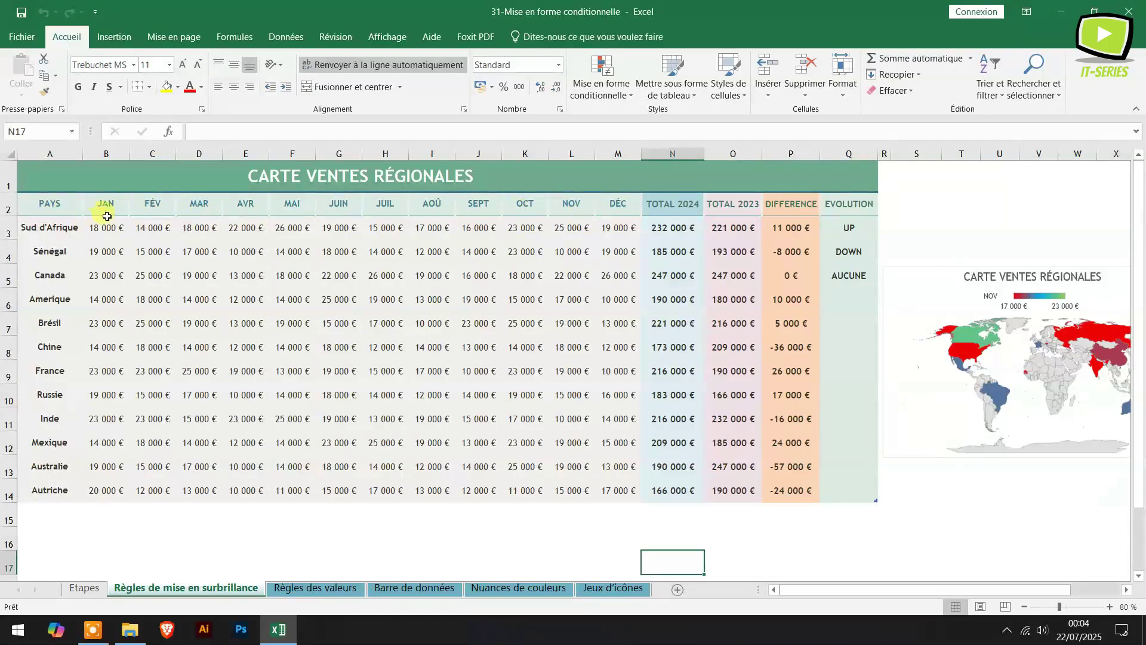
{"action": "left_click", "coordinate": [684, 204]}
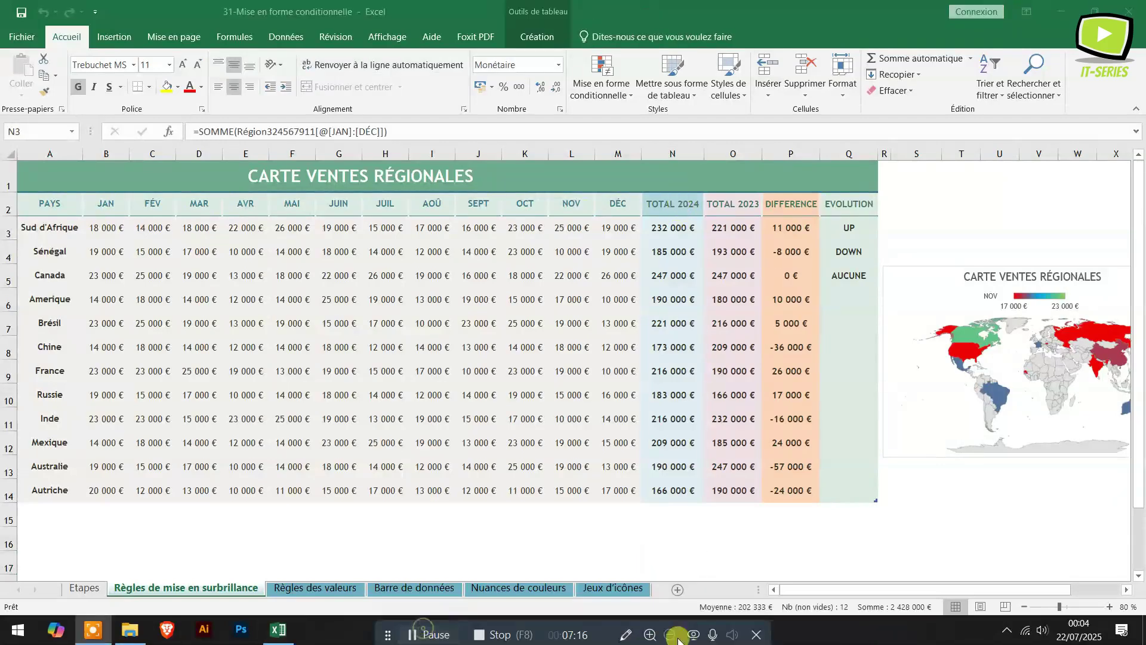
{"action": "left_click", "coordinate": [754, 636]}
{"action": "left_click", "coordinate": [432, 418]}
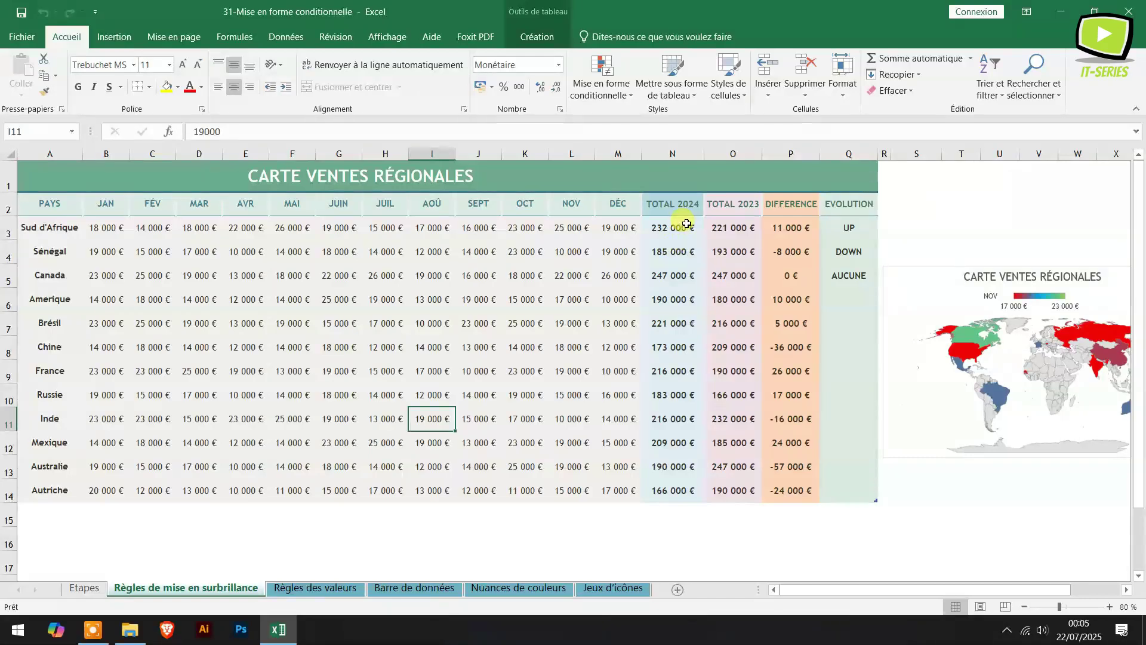
Step: Start a Supérieur à highlighting rule for the TOTAL 2024 values in N3:N14, keeping that column uncovered by the dialog
{"action": "left_click_drag", "start_coordinate": [686, 224], "coordinate": [655, 493]}
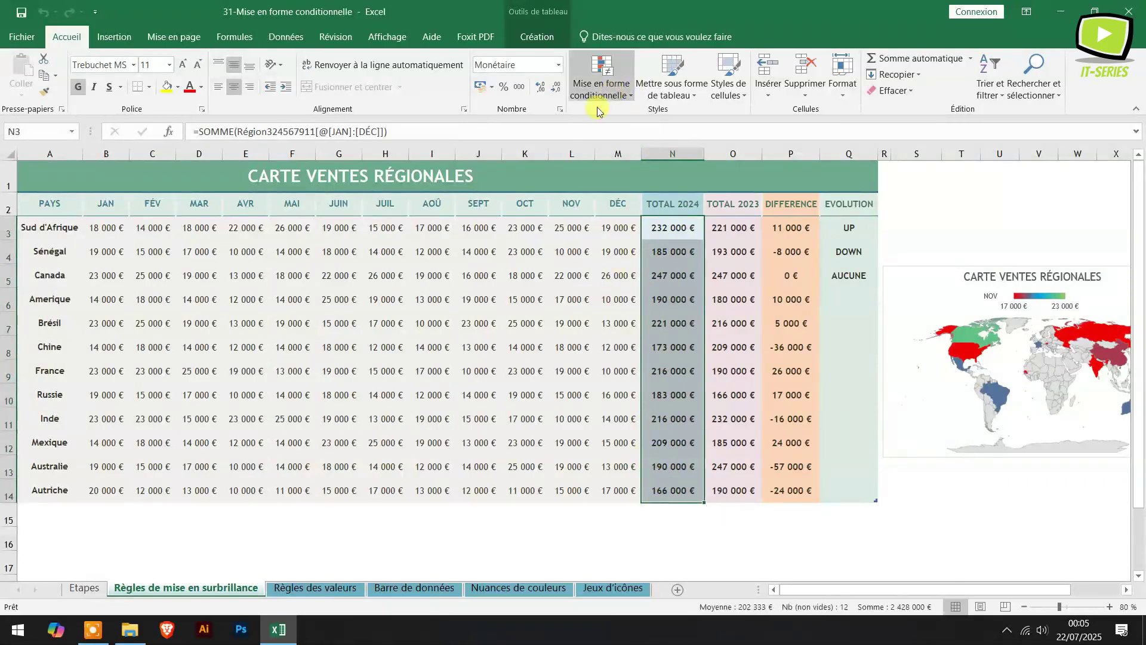
{"action": "left_click", "coordinate": [631, 93]}
{"action": "mouse_move", "coordinate": [621, 124]}
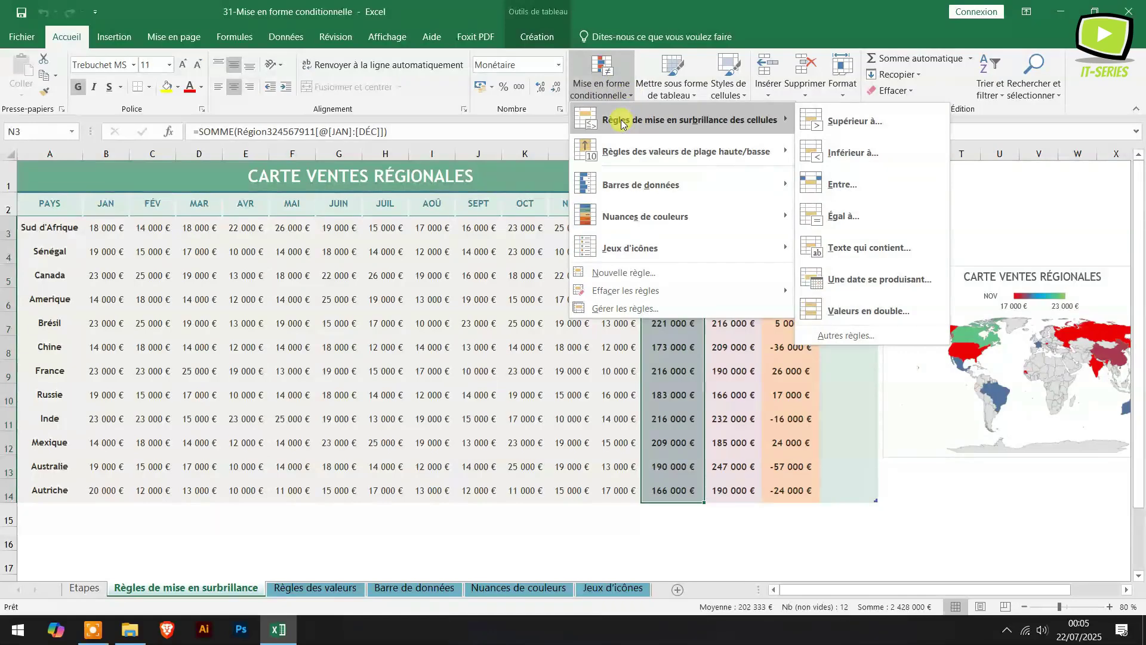
{"action": "left_click", "coordinate": [868, 124]}
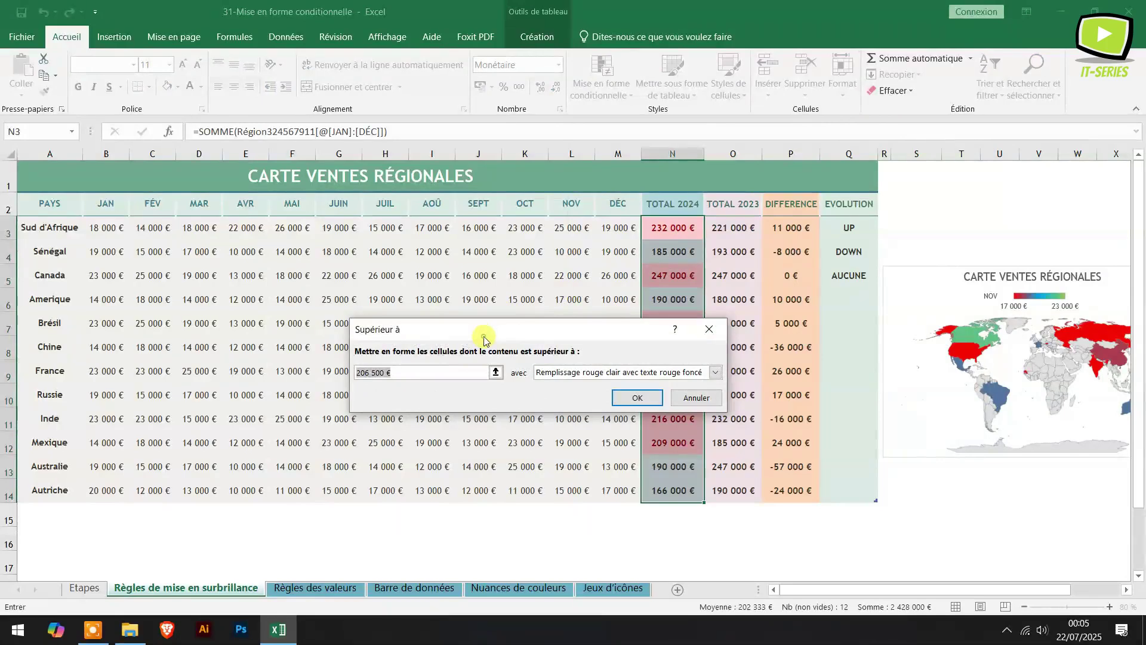
{"action": "left_click_drag", "start_coordinate": [484, 339], "coordinate": [277, 355]}
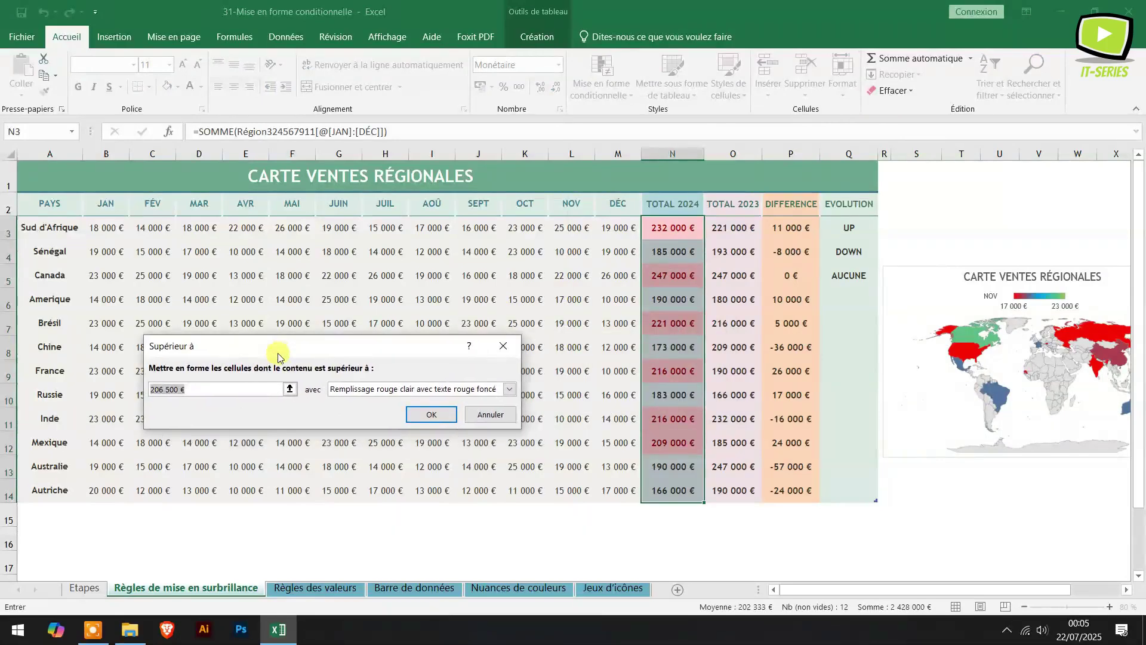
Step: Set the Supérieur à rule's threshold to 10000 €
{"action": "left_click", "coordinate": [162, 389]}
{"action": "key", "text": "BackSpace"}
{"action": "key", "text": "BackSpace"}
{"action": "key", "text": "BackSpace"}
{"action": "key", "text": "BackSpace"}
{"action": "type", "text": "100"}
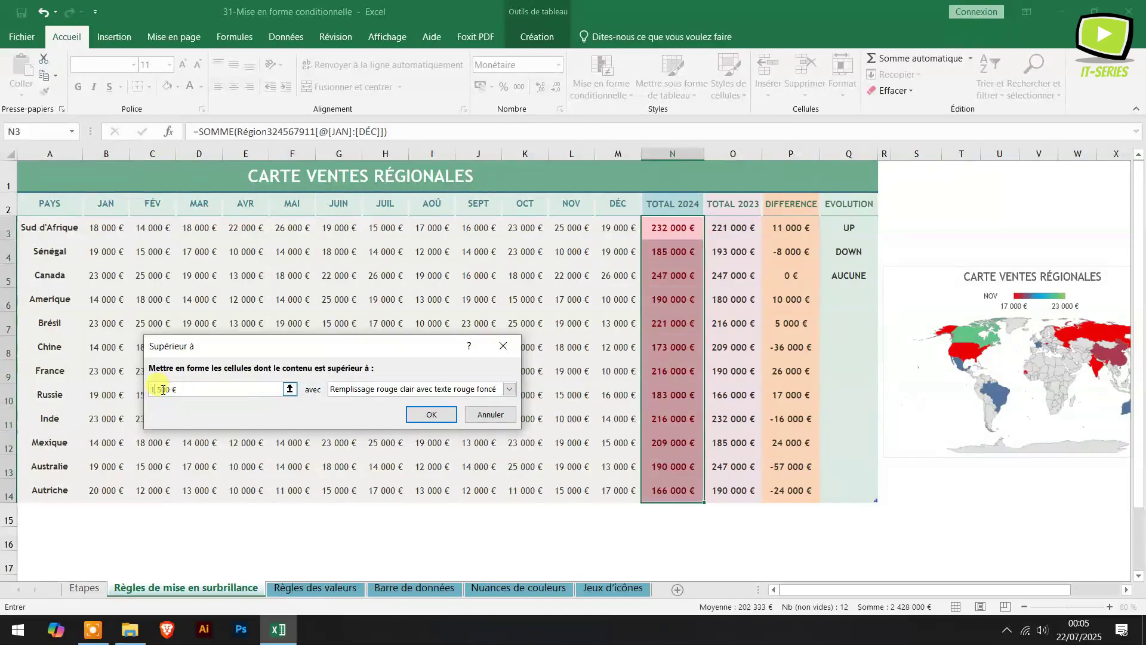
{"action": "key", "text": "Right"}
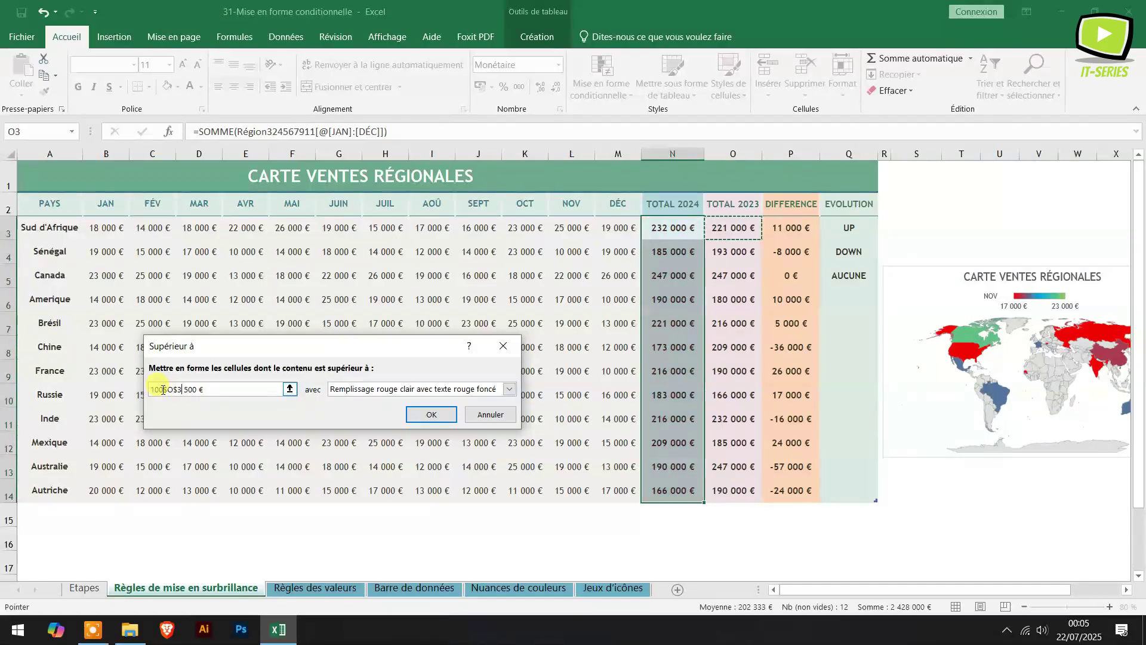
{"action": "key", "text": "Delete"}
{"action": "key", "text": "BackSpace"}
{"action": "key", "text": "BackSpace"}
{"action": "key", "text": "BackSpace"}
{"action": "key", "text": "BackSpace"}
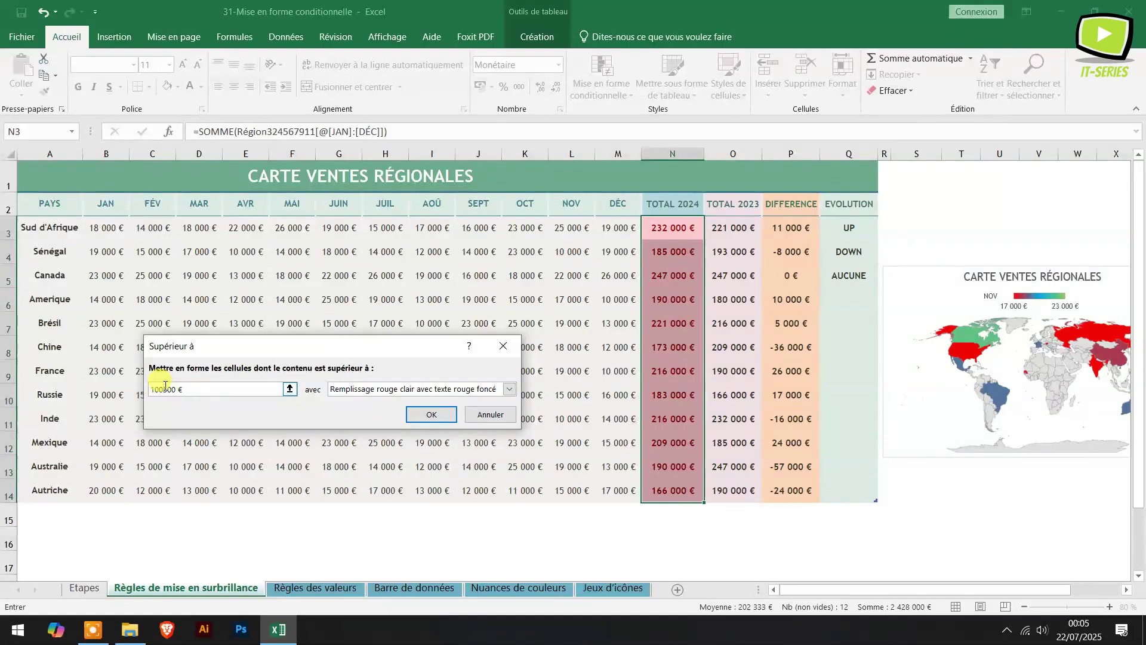
{"action": "left_click_drag", "start_coordinate": [165, 388], "coordinate": [171, 394]}
{"action": "key", "text": "BackSpace"}
{"action": "type", "text": "0"}
{"action": "left_click", "coordinate": [169, 389]}
{"action": "key", "text": "BackSpace"}
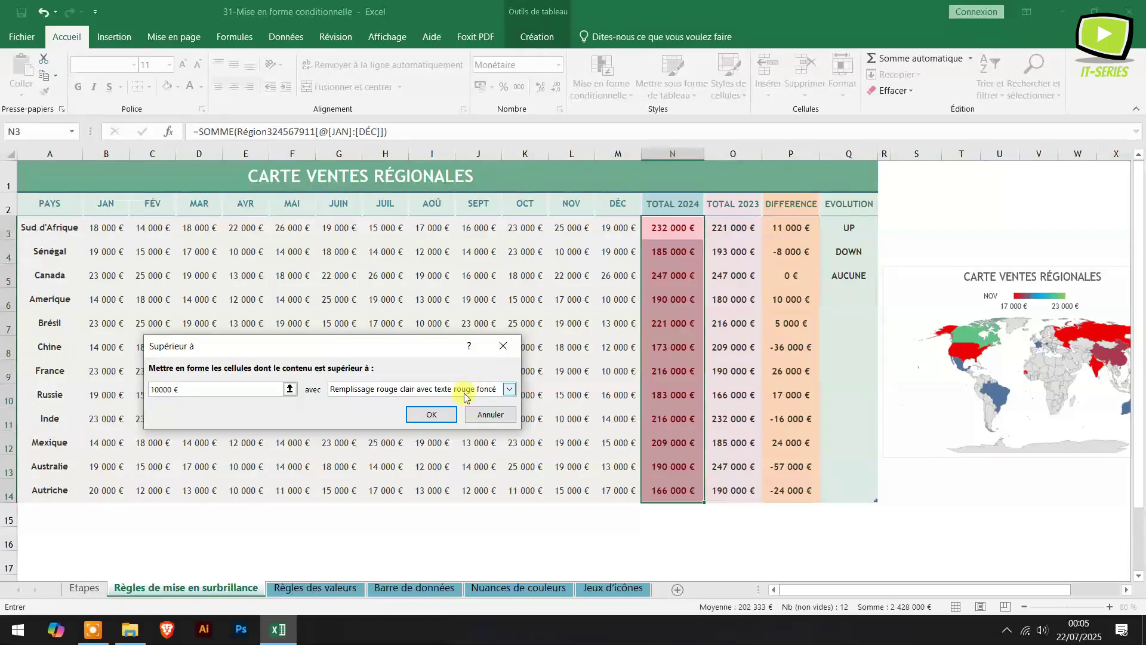
Step: Check the available formats and apply the rule with Remplissage rouge clair avec texte rouge foncé
{"action": "left_click", "coordinate": [507, 389]}
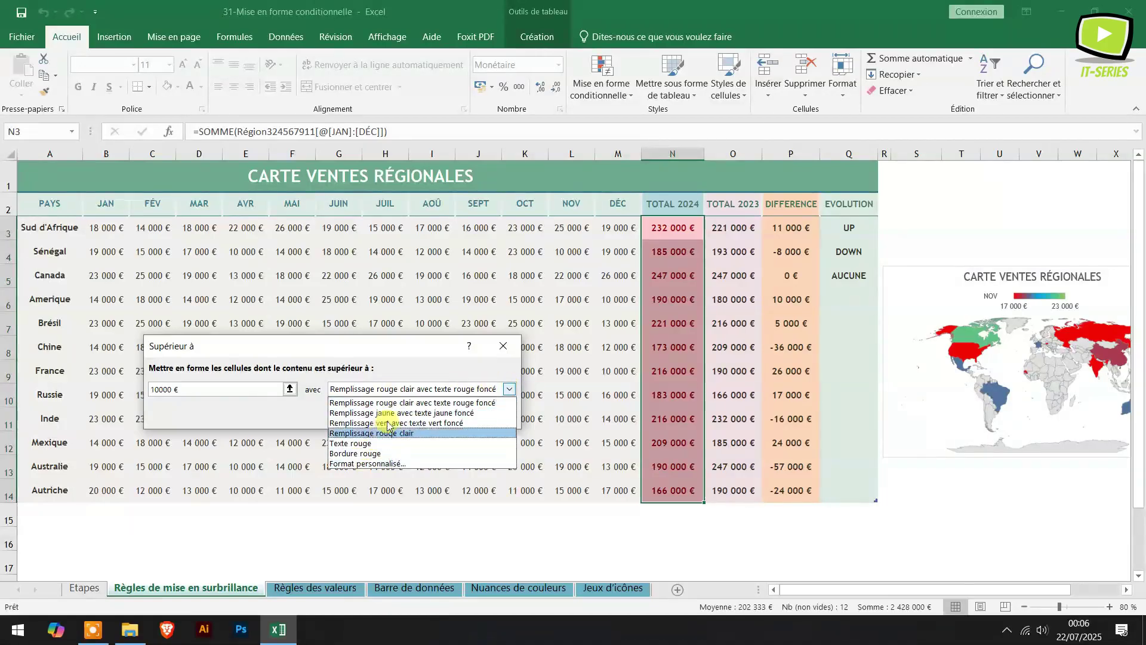
{"action": "left_click", "coordinate": [417, 367]}
{"action": "left_click", "coordinate": [423, 416]}
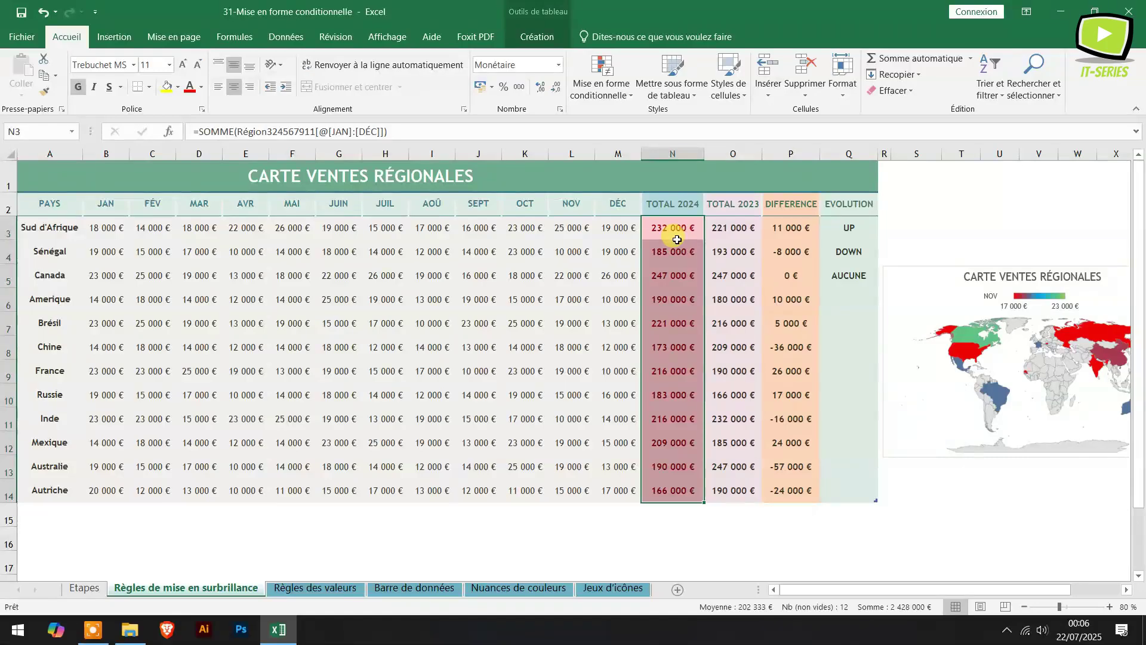
Step: Add a second Supérieur à rule to the TOTAL 2024 values with threshold 200000 € and light red fill with dark red text
{"action": "left_click", "coordinate": [621, 97]}
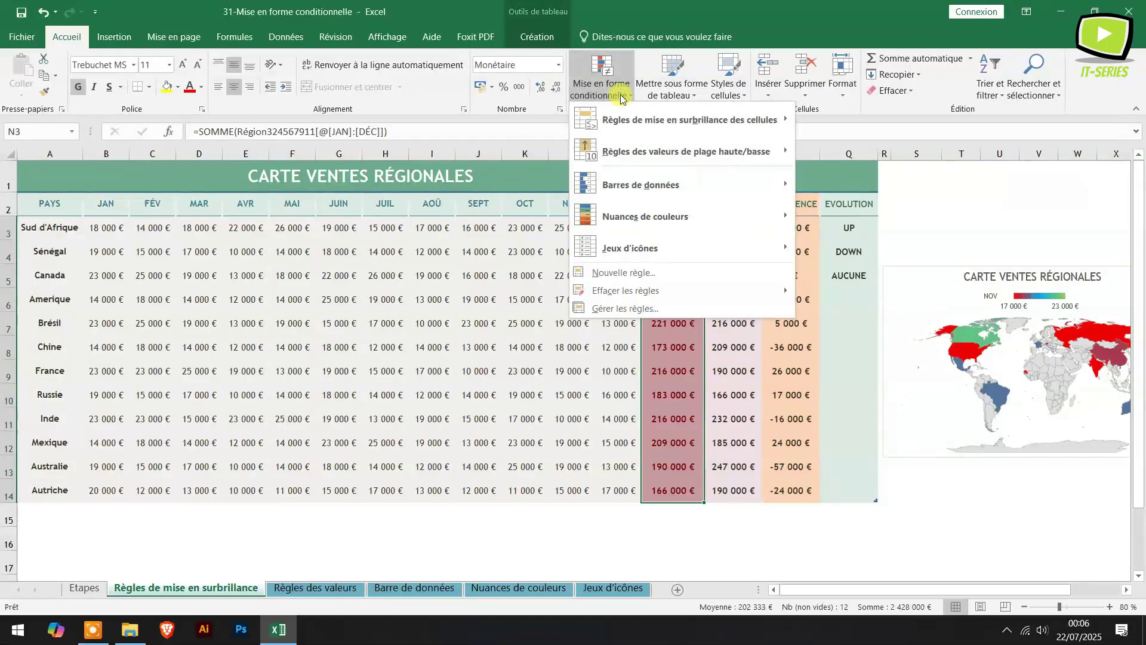
{"action": "mouse_move", "coordinate": [672, 119]}
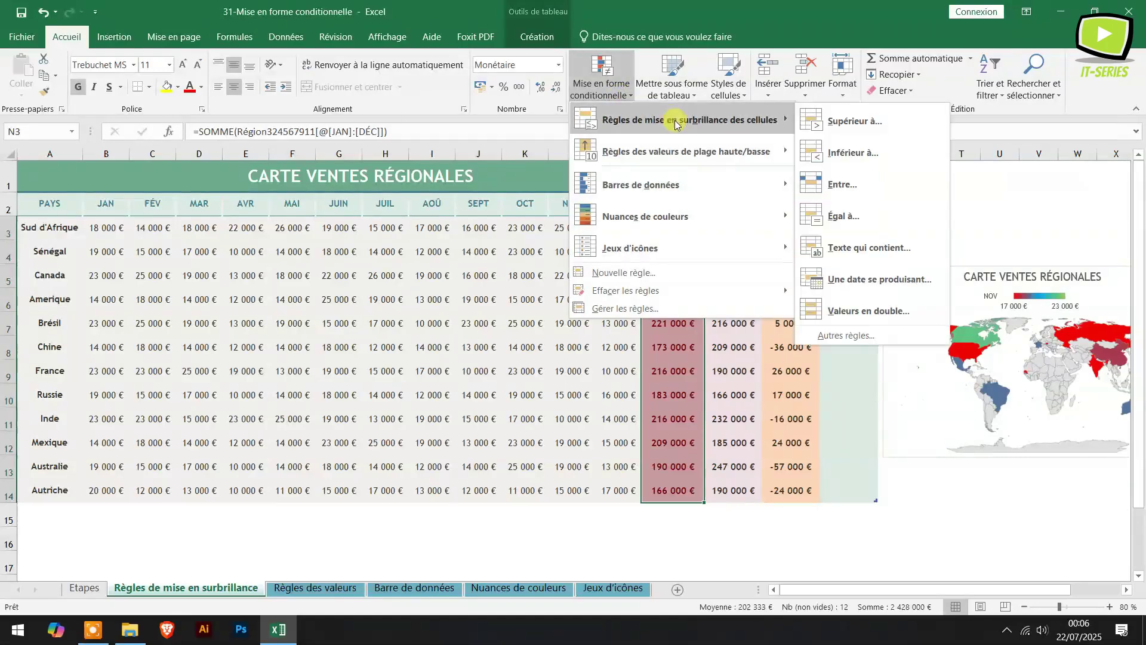
{"action": "left_click", "coordinate": [844, 120]}
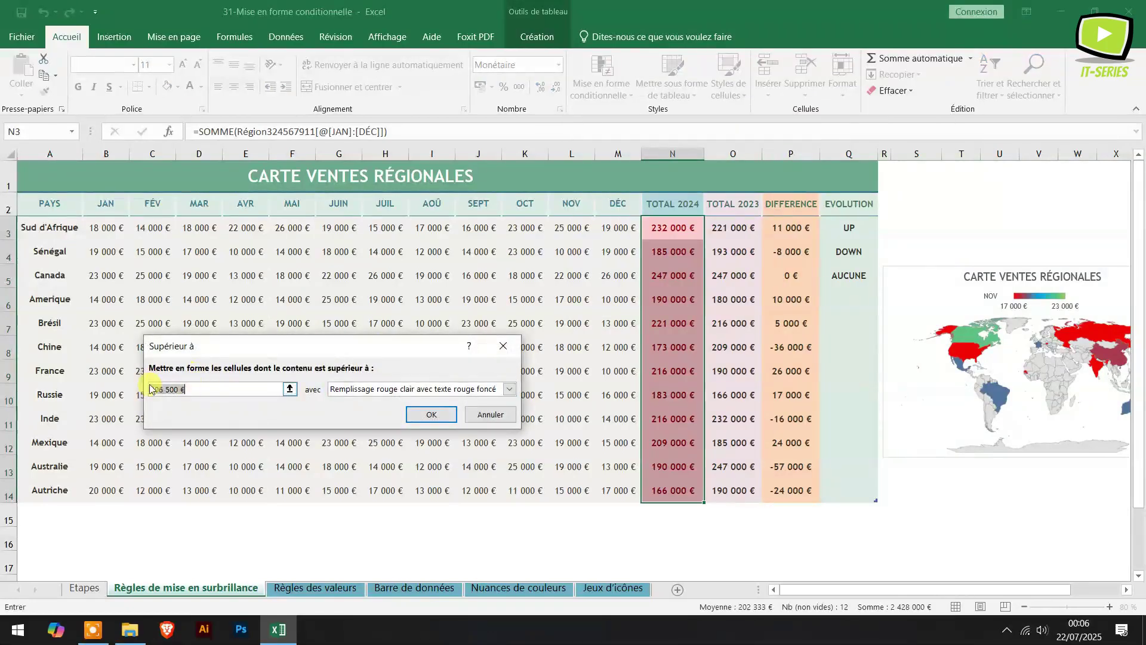
{"action": "left_click", "coordinate": [167, 390]}
{"action": "key", "text": "BackSpace"}
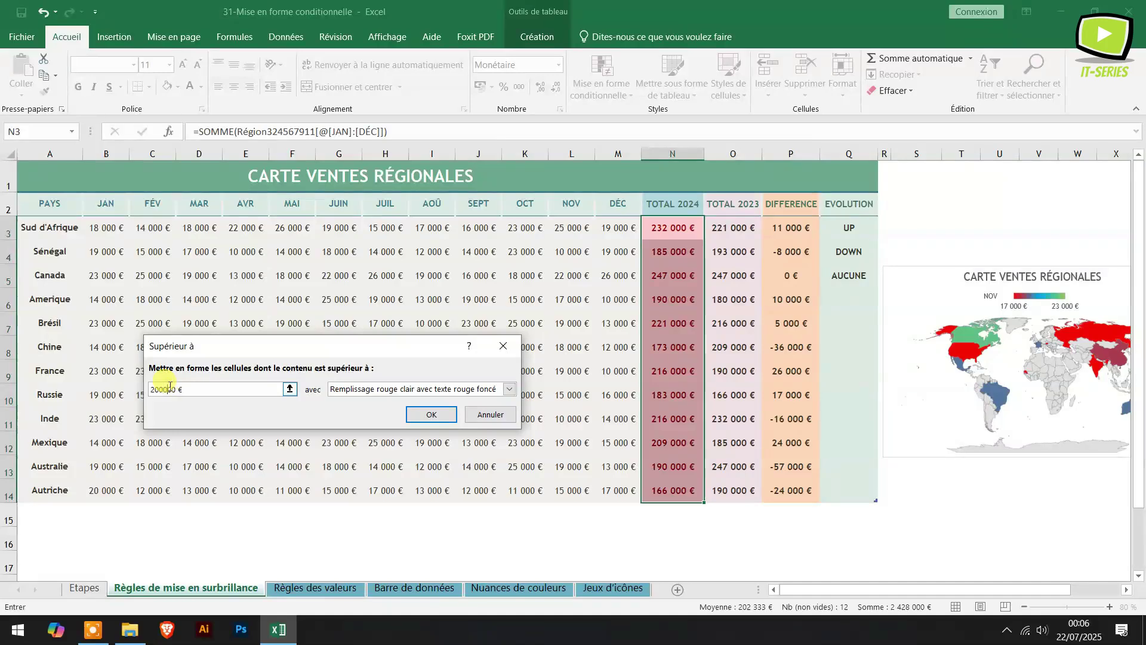
{"action": "left_click", "coordinate": [428, 421]}
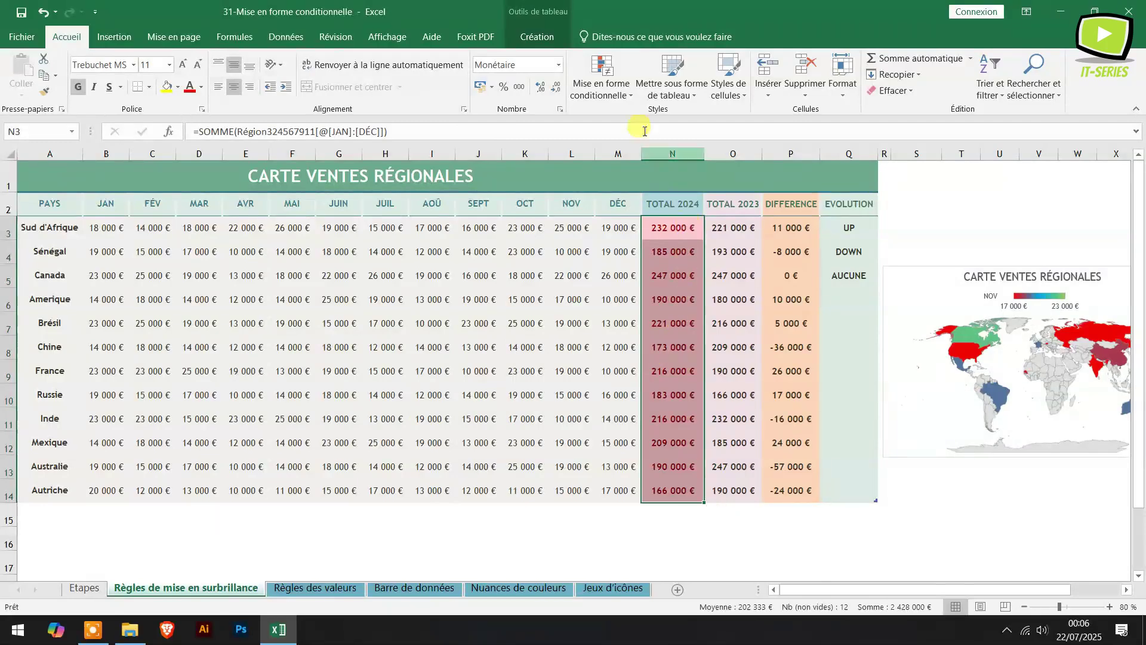
Step: Examine the value-based and formula-based rule types offered for a new formatting rule on TOTAL 2024, without creating one
{"action": "left_click", "coordinate": [621, 96]}
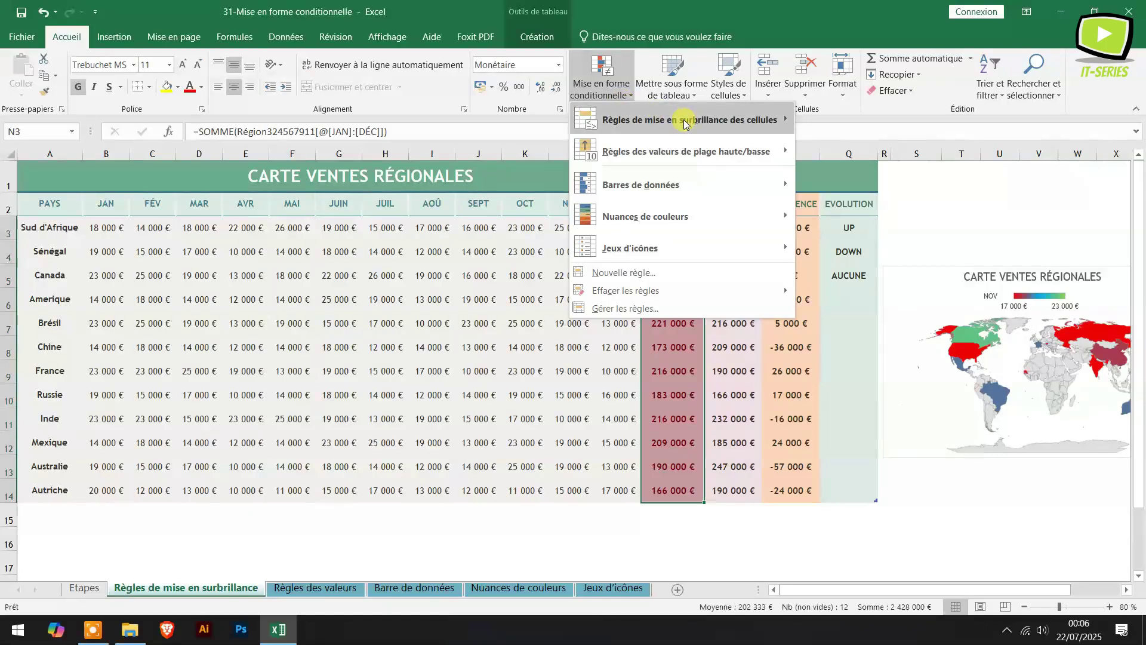
{"action": "mouse_move", "coordinate": [684, 122]}
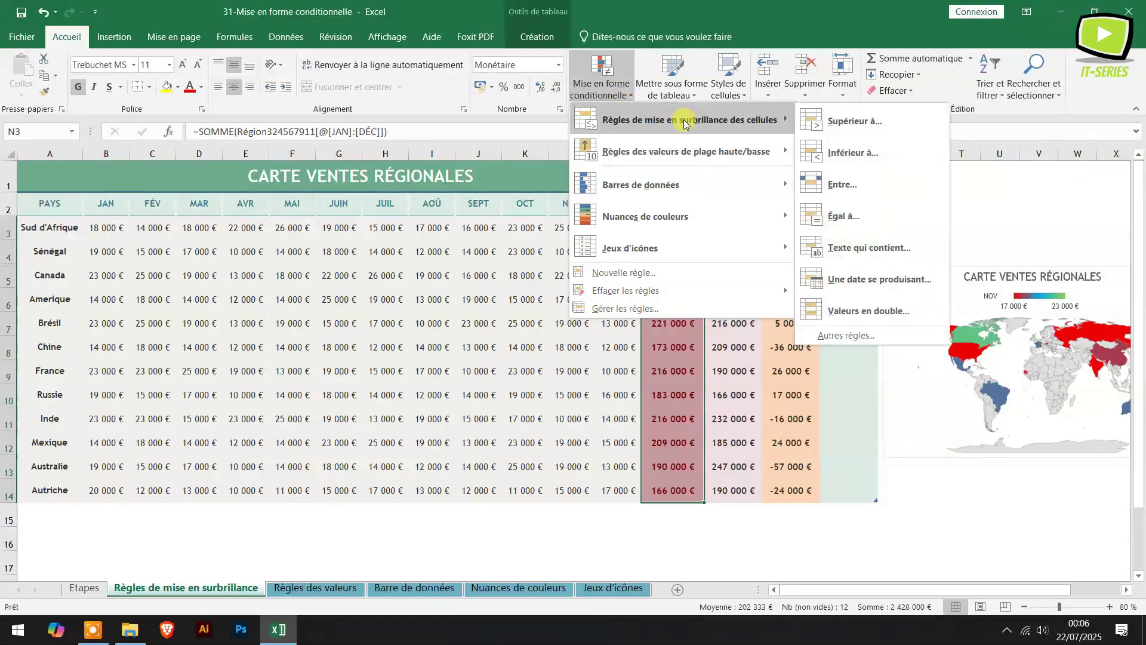
{"action": "left_click", "coordinate": [839, 337]}
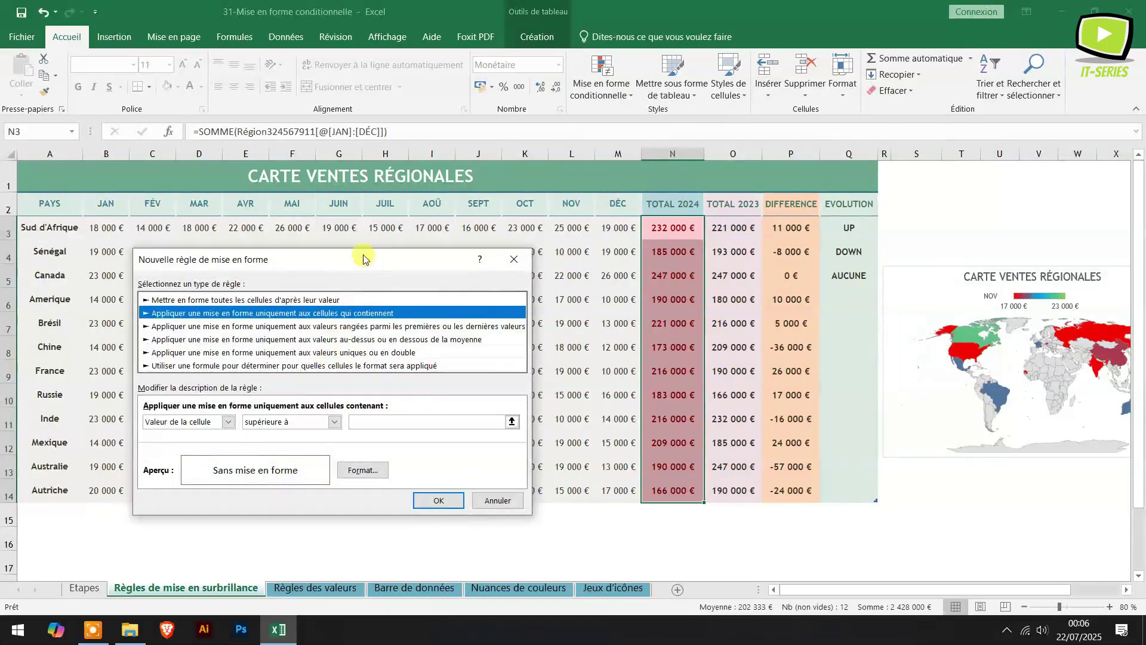
{"action": "left_click_drag", "start_coordinate": [320, 266], "coordinate": [314, 206]}
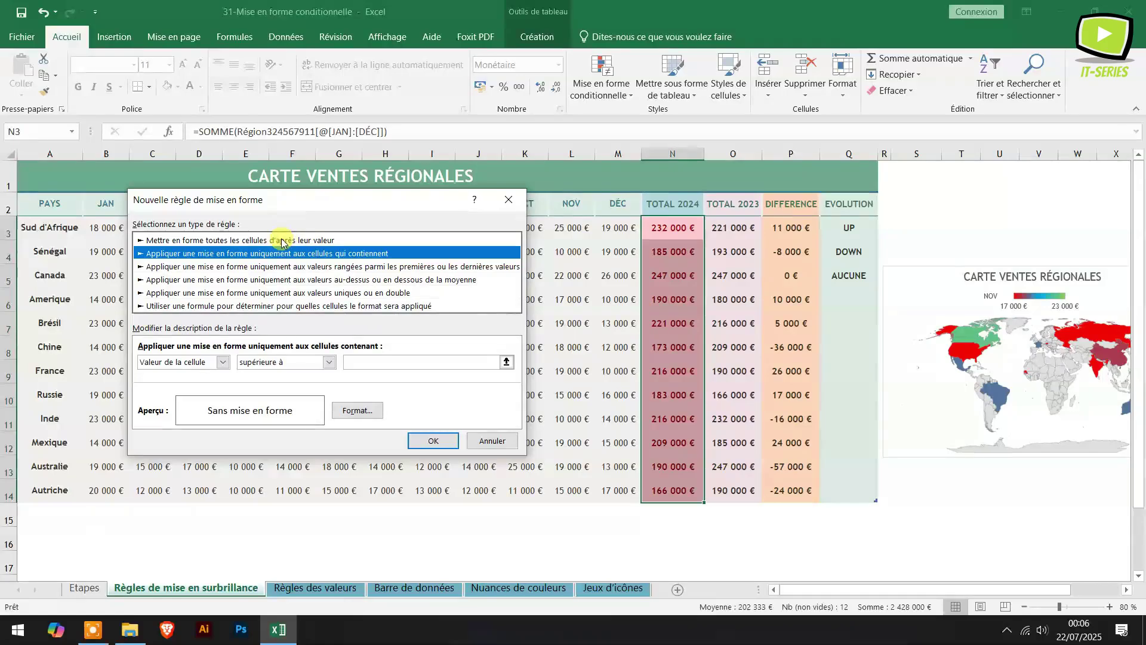
{"action": "left_click", "coordinate": [281, 241]}
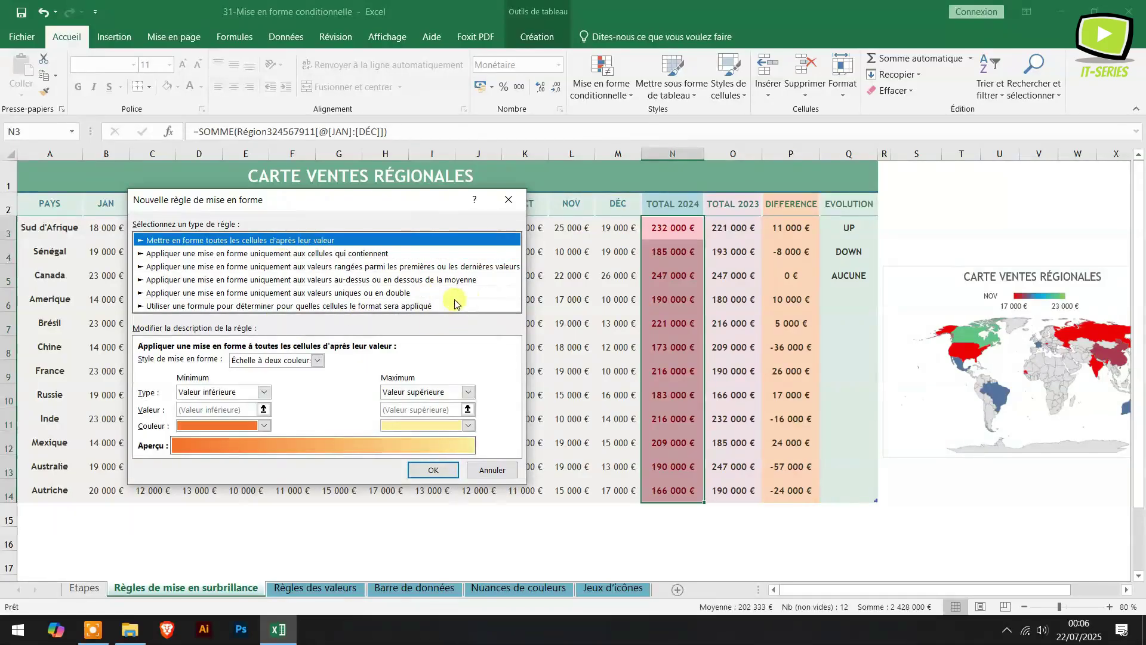
{"action": "left_click", "coordinate": [354, 305]}
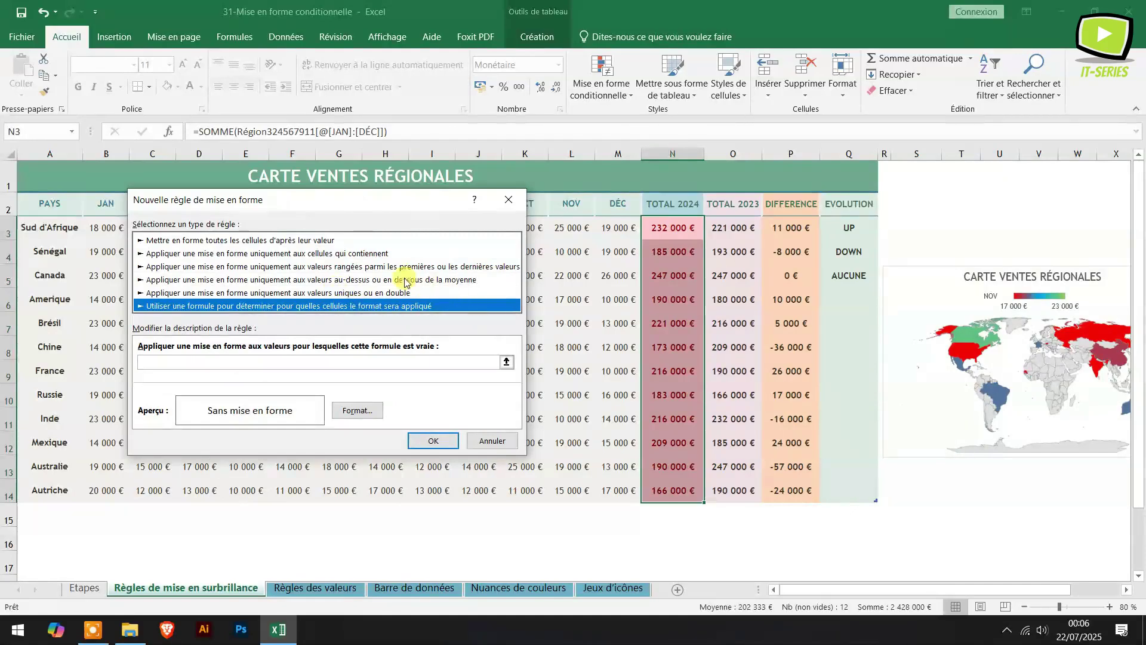
{"action": "left_click", "coordinate": [508, 200]}
Step: Clear the conditional formatting rules from the entire sheet
{"action": "left_click", "coordinate": [627, 95]}
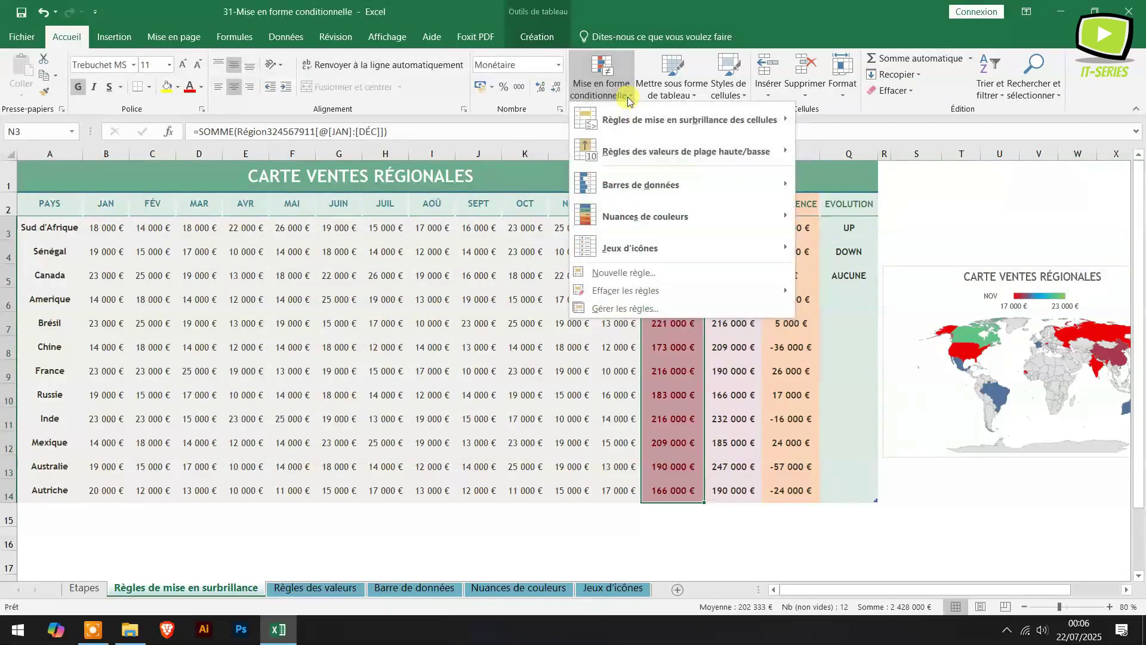
{"action": "mouse_move", "coordinate": [681, 124]}
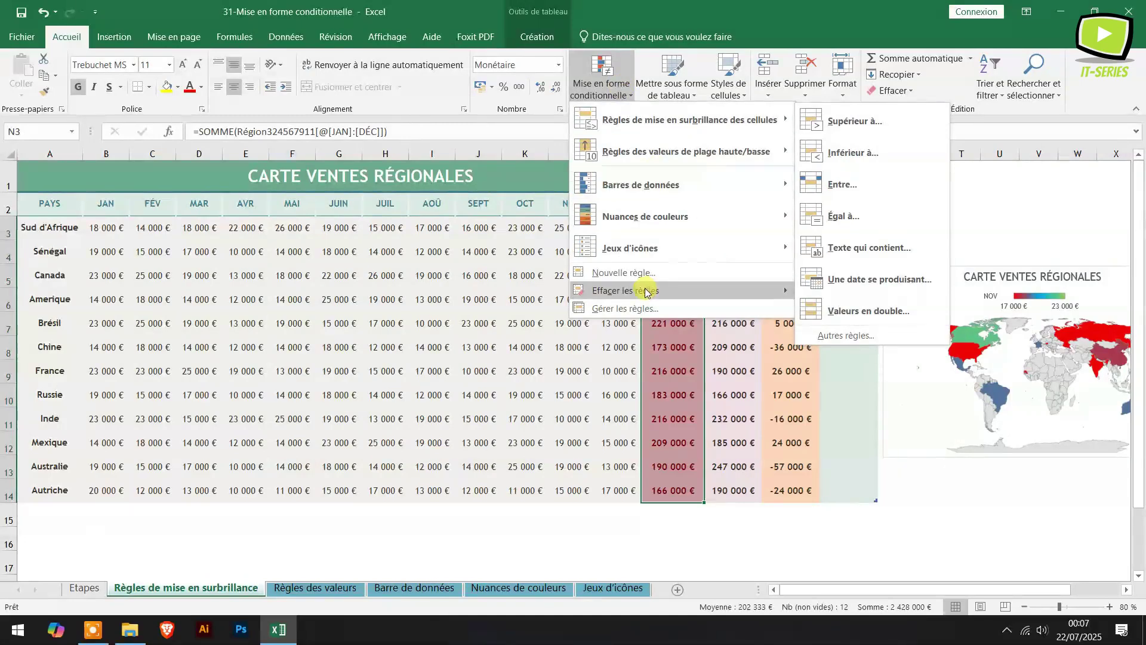
{"action": "mouse_move", "coordinate": [624, 292]}
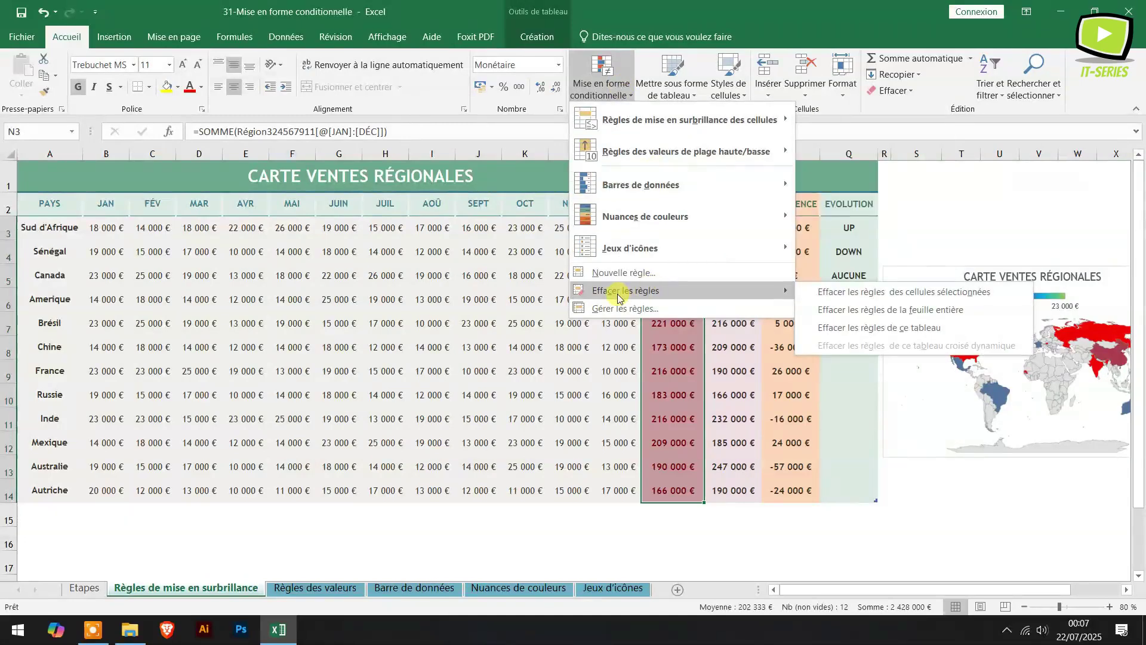
{"action": "left_click", "coordinate": [828, 310]}
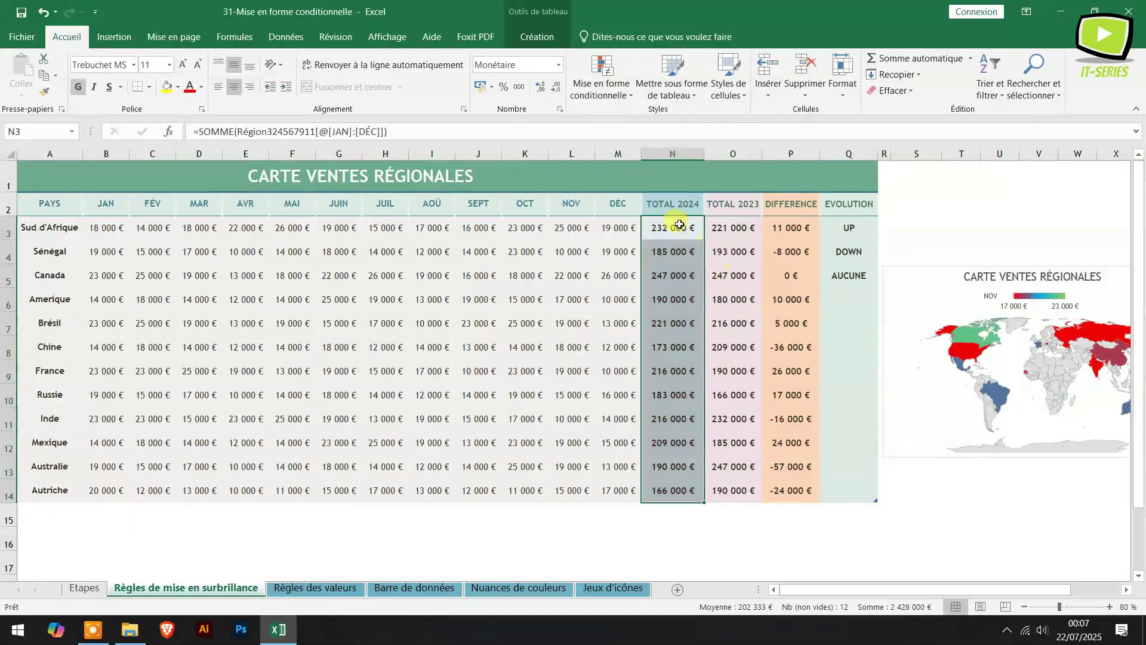
Step: Highlight TOTAL 2024 values greater than 200000 € using a Supérieur à rule with Remplissage rouge clair avec texte rouge foncé
{"action": "left_click", "coordinate": [624, 90]}
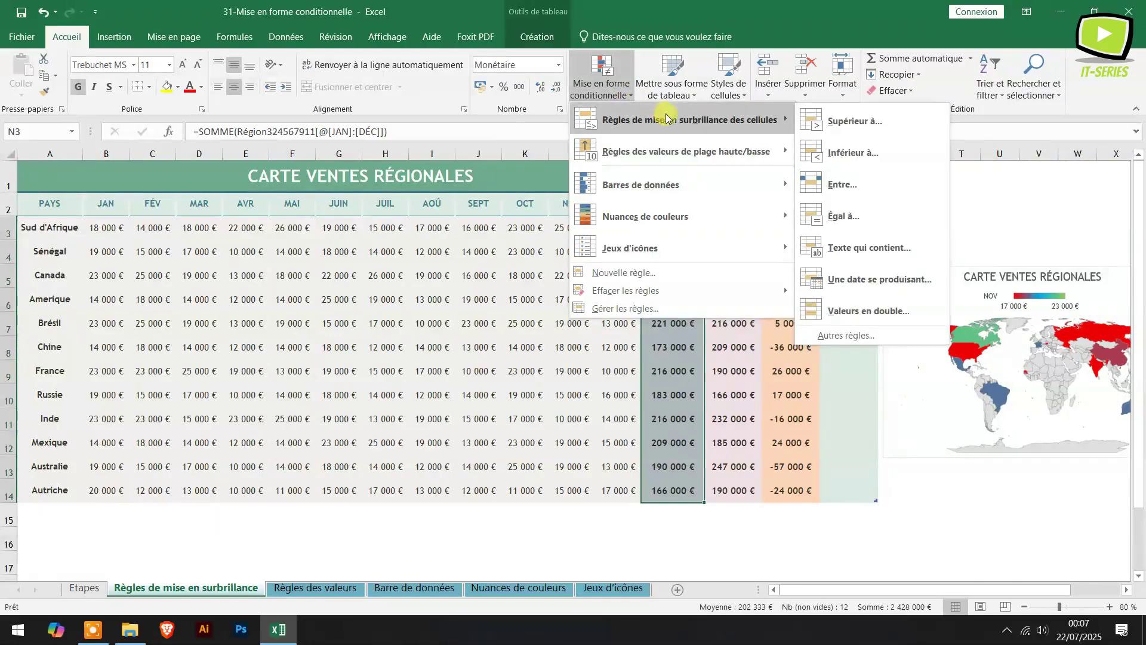
{"action": "left_click", "coordinate": [834, 135]}
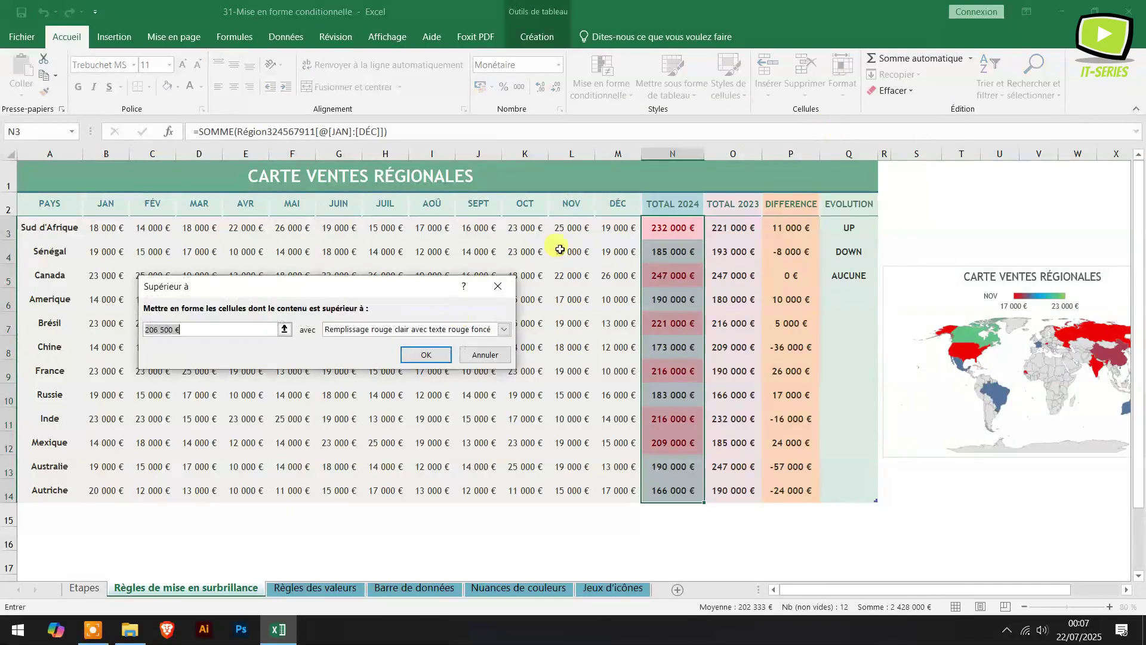
{"action": "left_click", "coordinate": [167, 330]}
{"action": "key", "text": "BackSpace"}
{"action": "key", "text": "BackSpace"}
{"action": "key", "text": "BackSpace"}
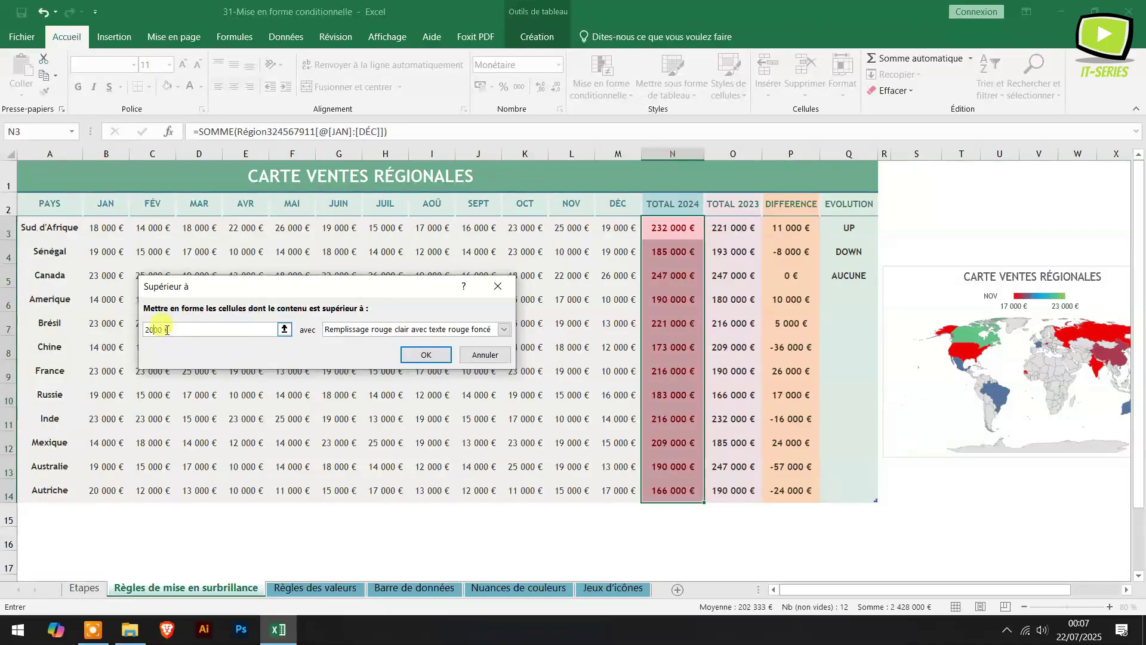
{"action": "type", "text": "00"}
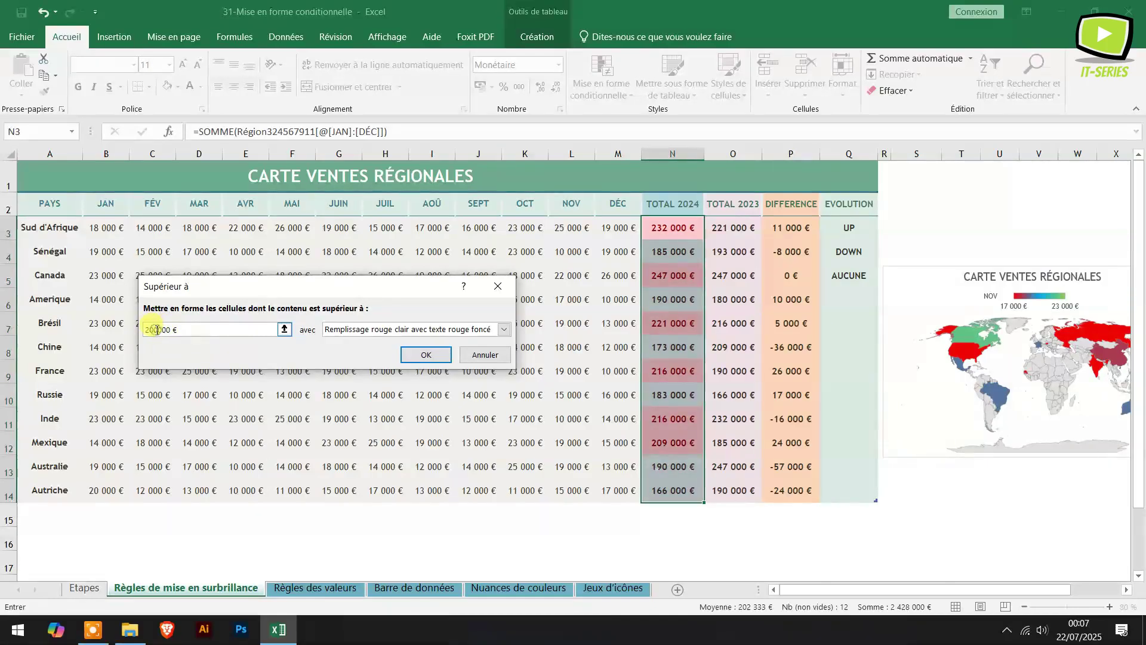
{"action": "left_click", "coordinate": [423, 356]}
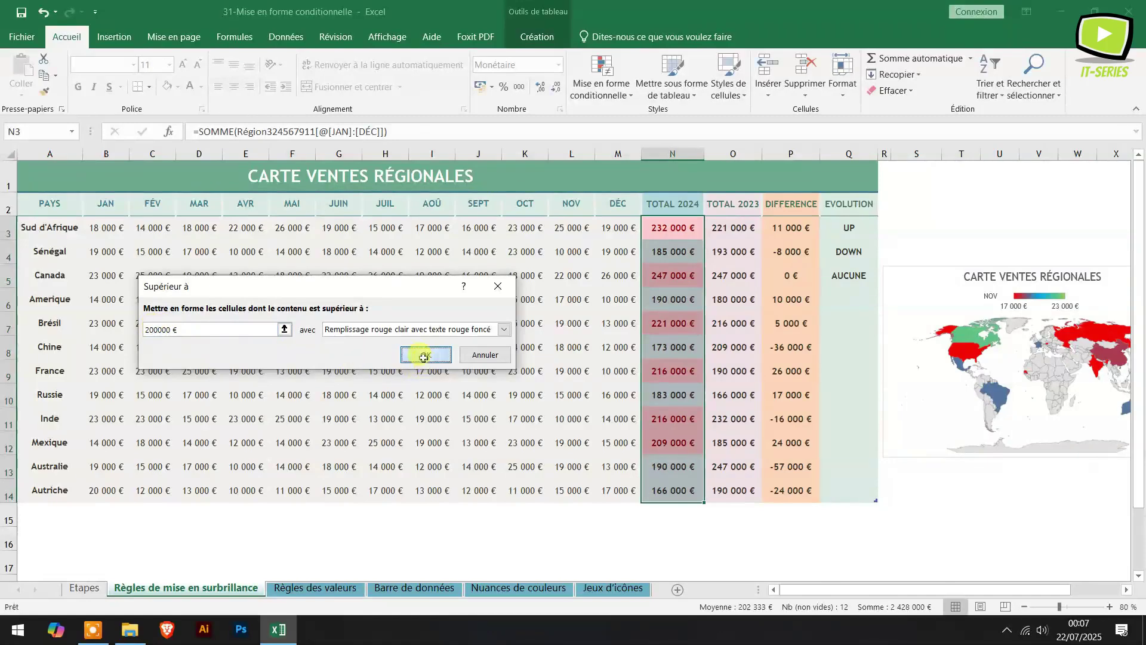
{"action": "left_click", "coordinate": [677, 406]}
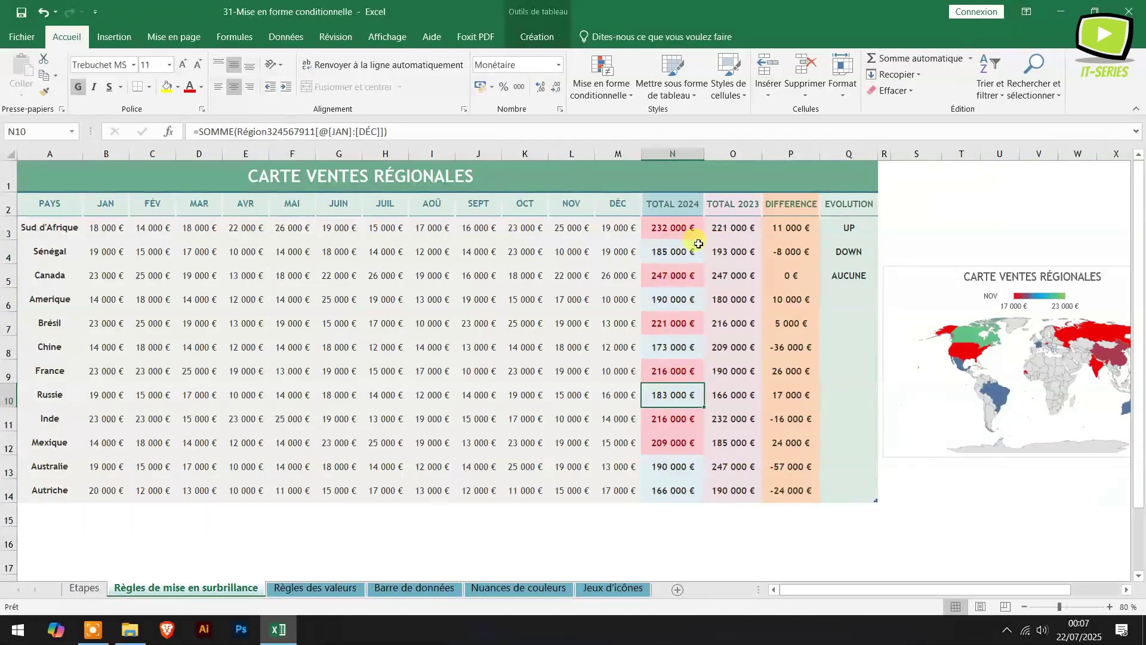
Step: Start an Inférieur à highlighting rule for the TOTAL 2024 values in N3:N14 with threshold 200000 €
{"action": "left_click", "coordinate": [685, 224]}
{"action": "left_click_drag", "start_coordinate": [685, 224], "coordinate": [660, 492]}
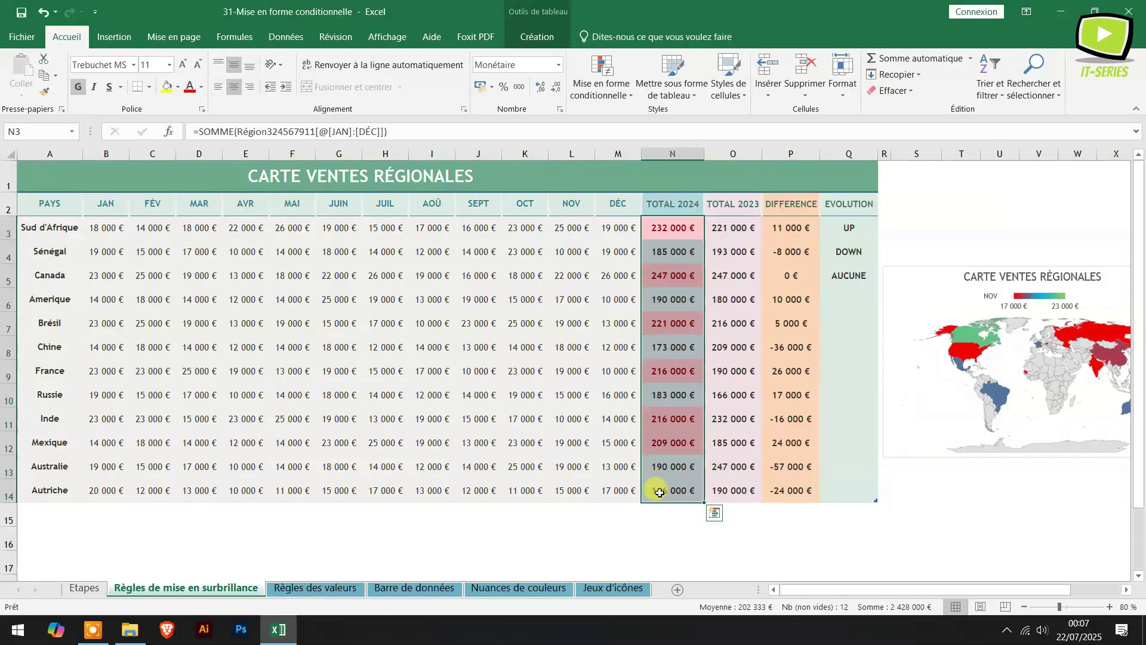
{"action": "left_click", "coordinate": [604, 89]}
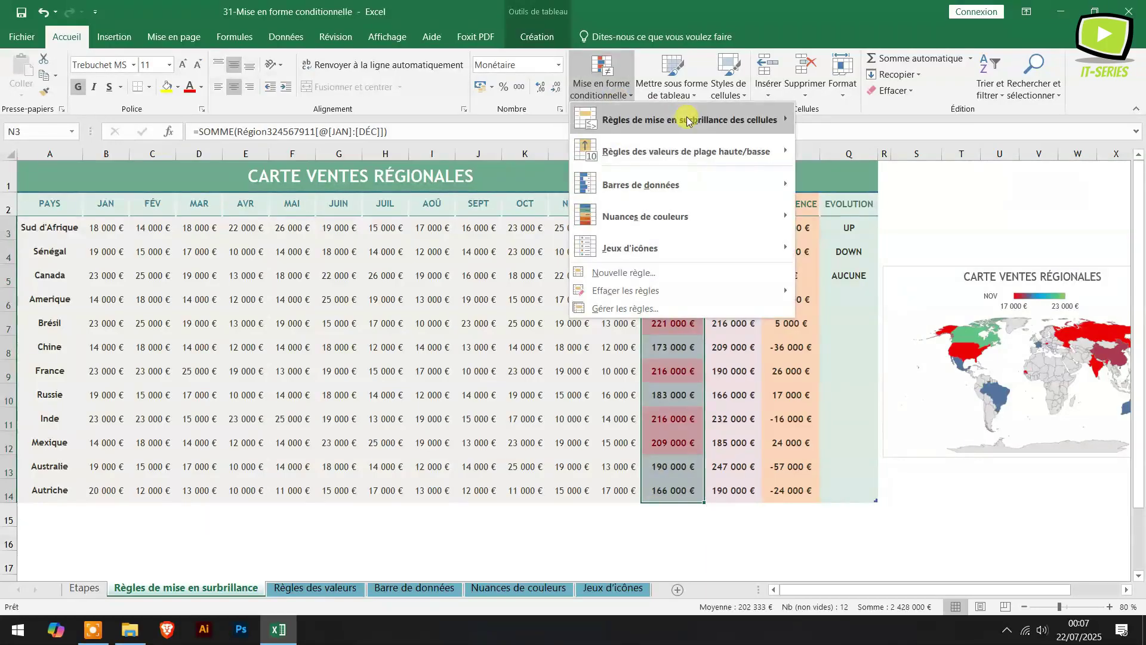
{"action": "mouse_move", "coordinate": [685, 120]}
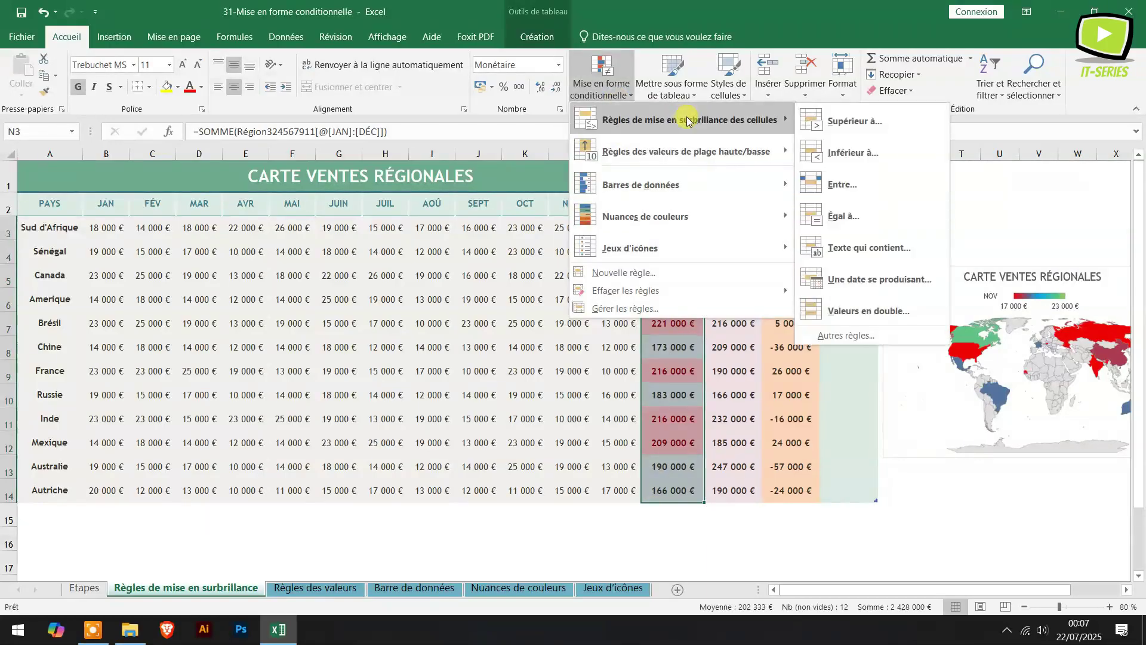
{"action": "left_click", "coordinate": [842, 154]}
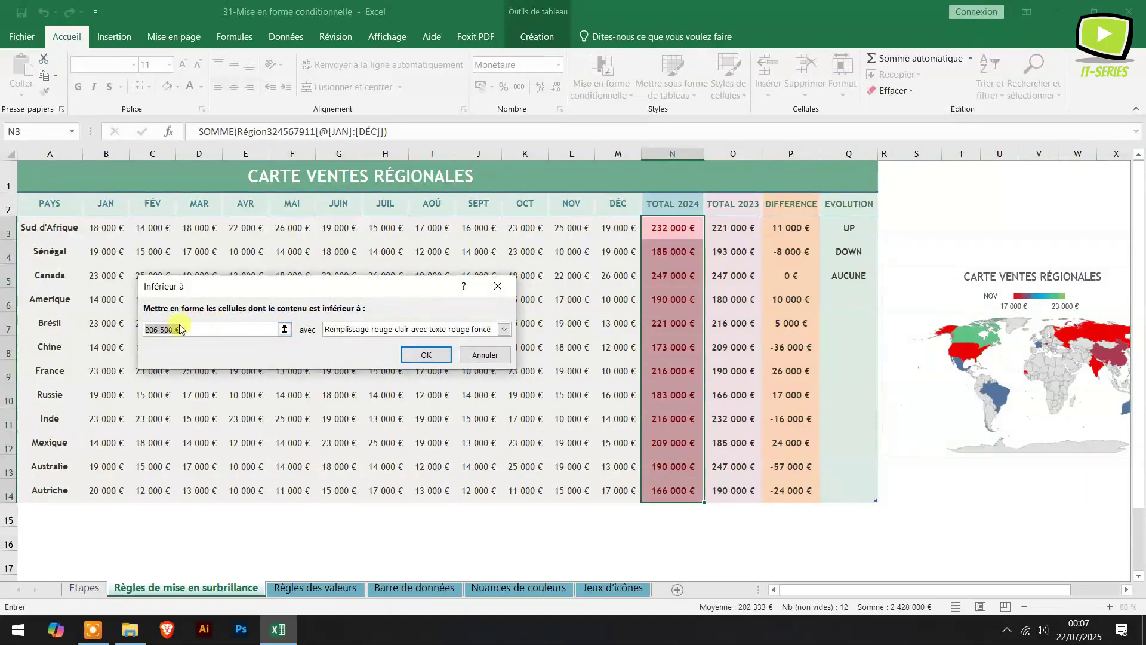
{"action": "left_click", "coordinate": [158, 327]}
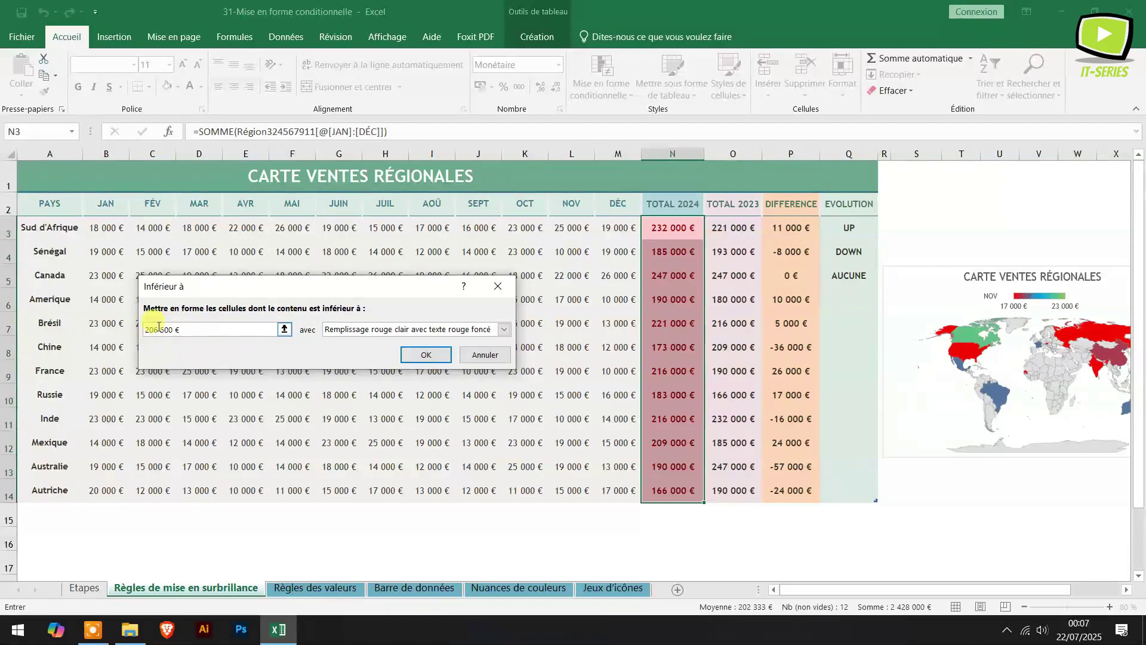
{"action": "key", "text": "BackSpace"}
{"action": "type", "text": "à"}
{"action": "key", "text": "BackSpace"}
{"action": "type", "text": "0"}
{"action": "key", "text": "BackSpace"}
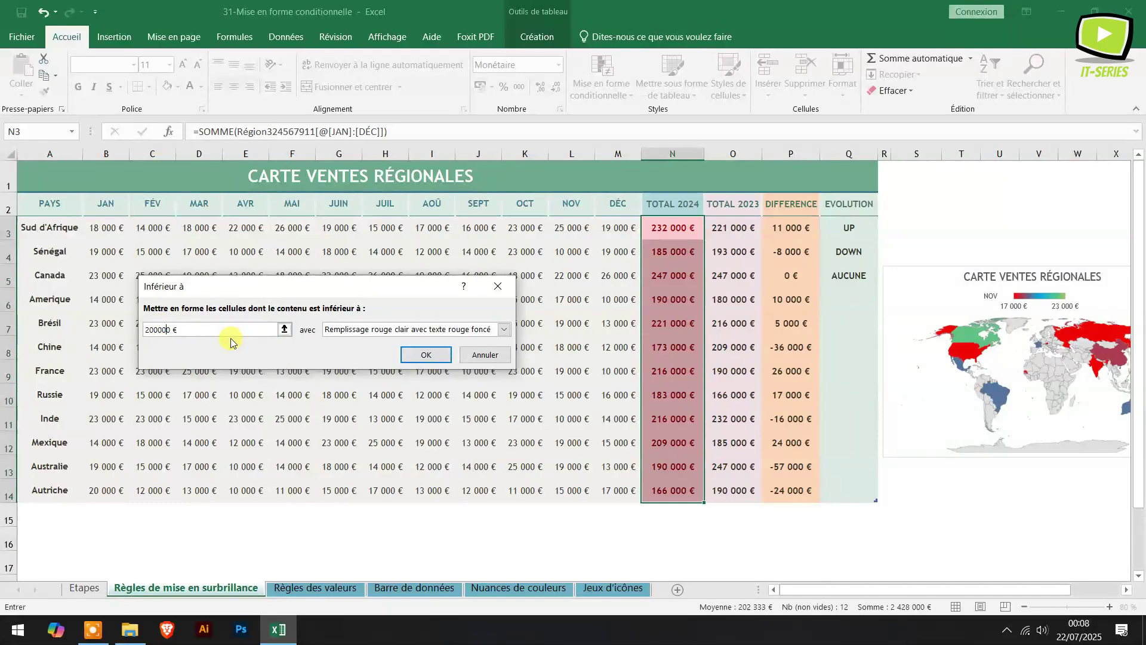
Step: Give the Inférieur à rule the format Remplissage jaune avec texte jaune foncé and apply it
{"action": "left_click", "coordinate": [505, 330]}
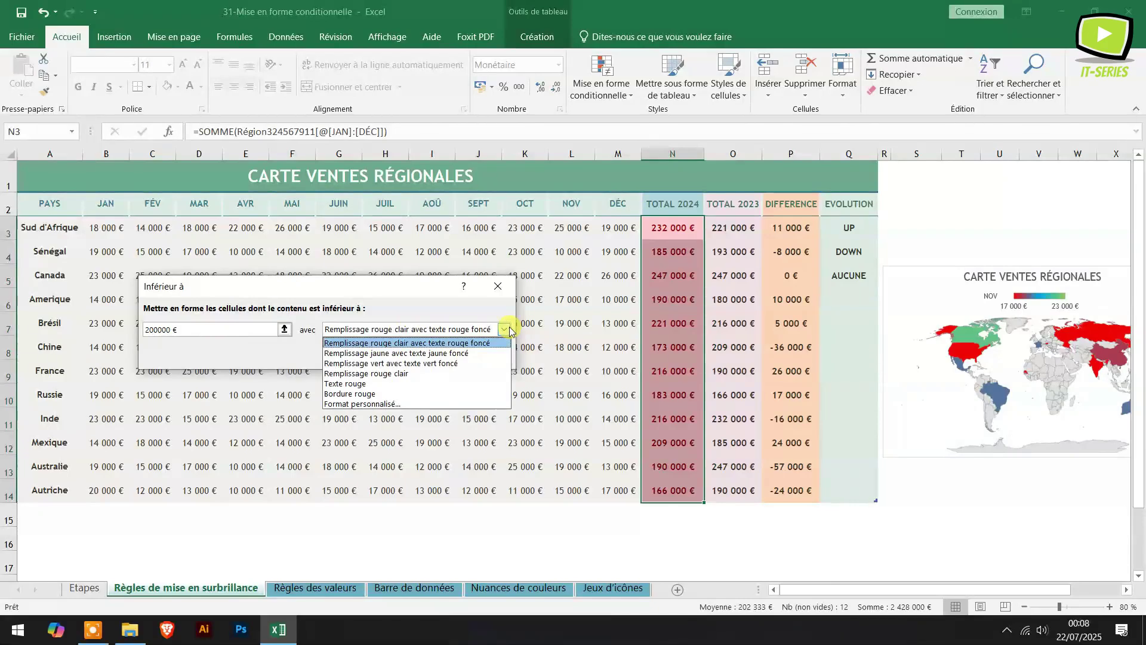
{"action": "left_click", "coordinate": [455, 353]}
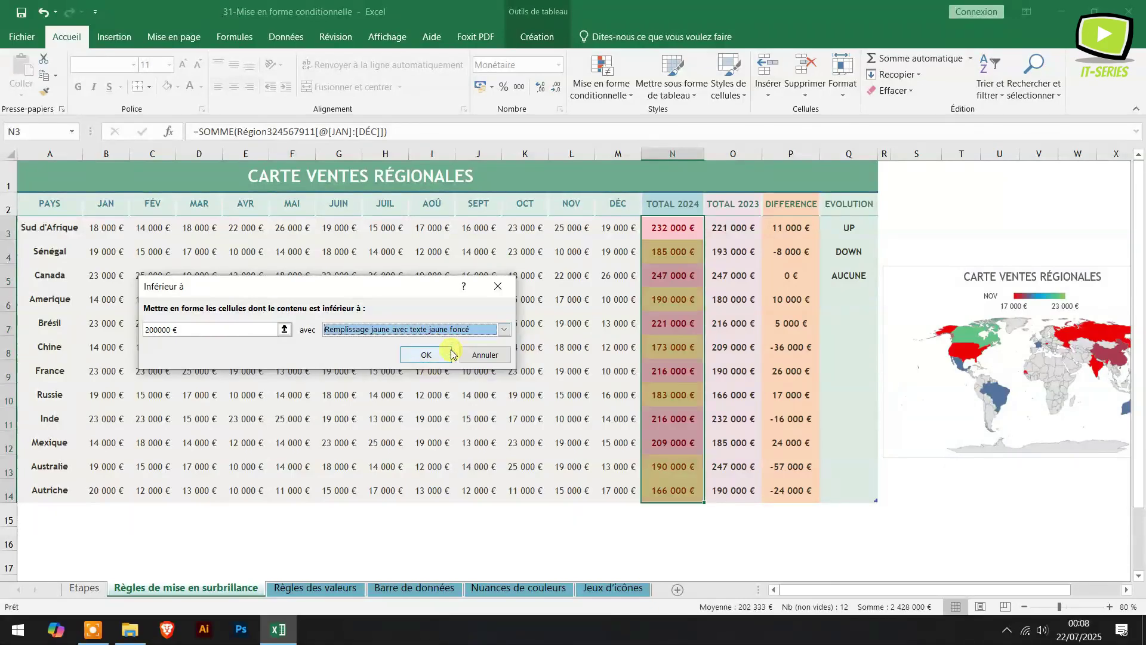
{"action": "left_click", "coordinate": [422, 356]}
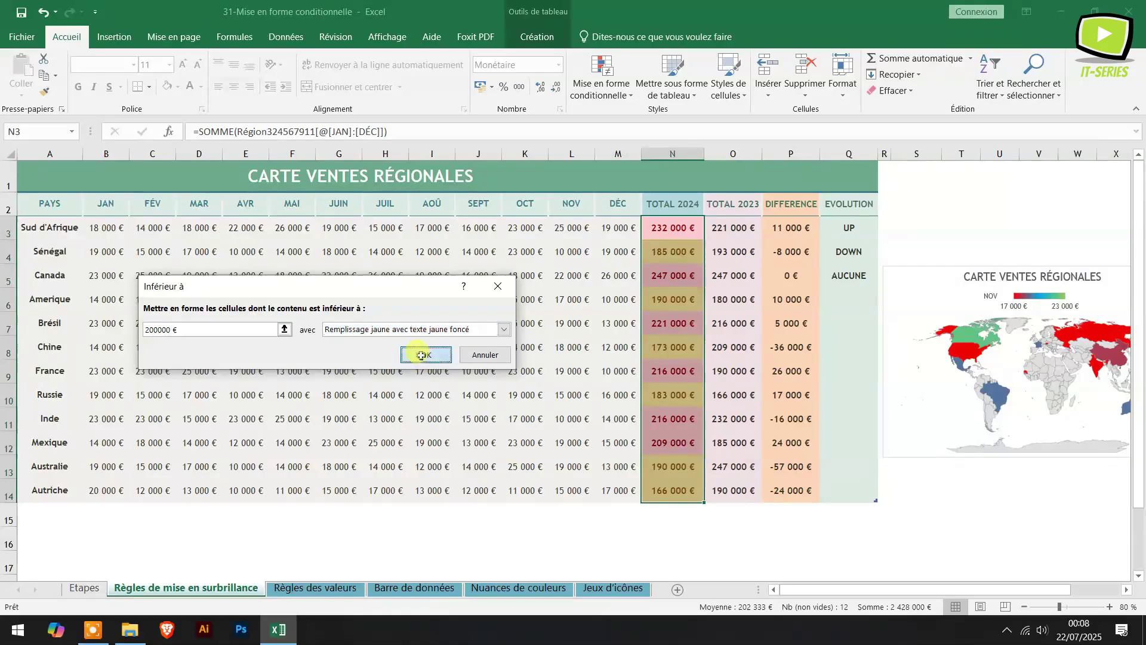
{"action": "left_click", "coordinate": [697, 343]}
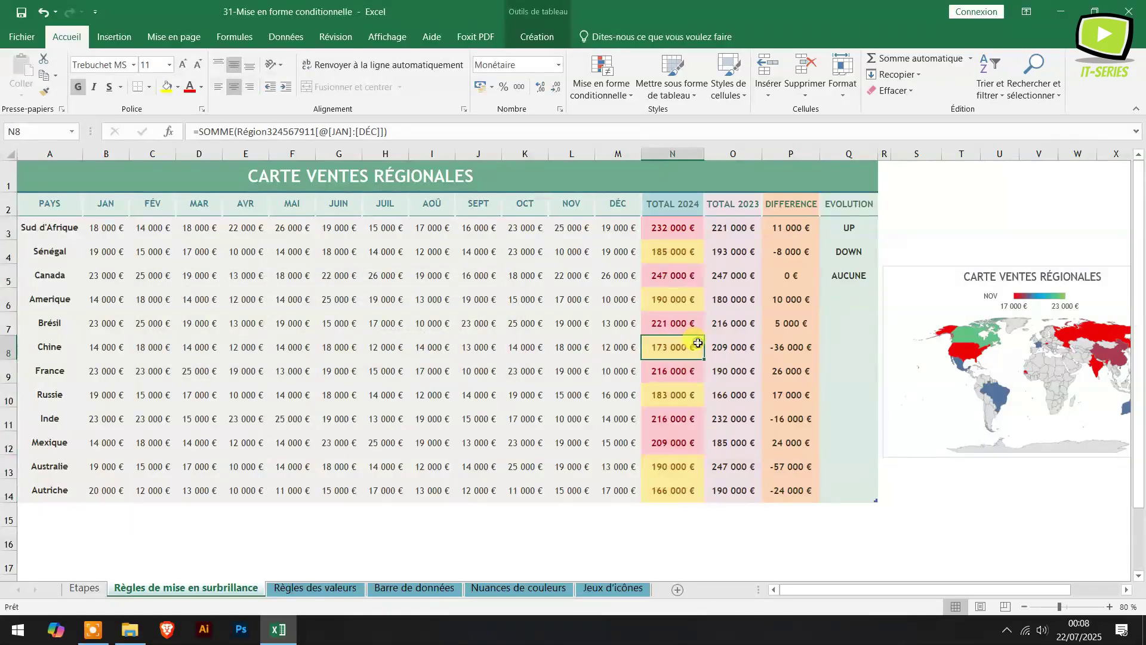
Step: Examine the red and yellow TOTAL 2024 cells one by one against the 200000 € threshold
{"action": "left_click", "coordinate": [691, 231]}
{"action": "left_click", "coordinate": [662, 277]}
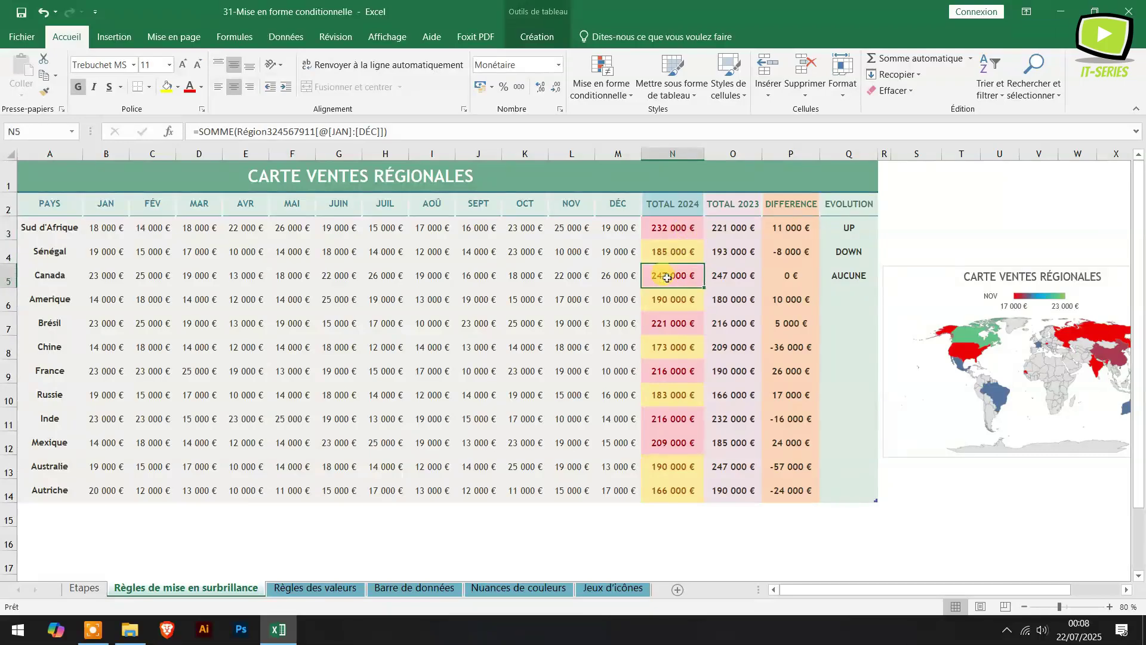
{"action": "left_click", "coordinate": [663, 328]}
{"action": "left_click", "coordinate": [659, 367]}
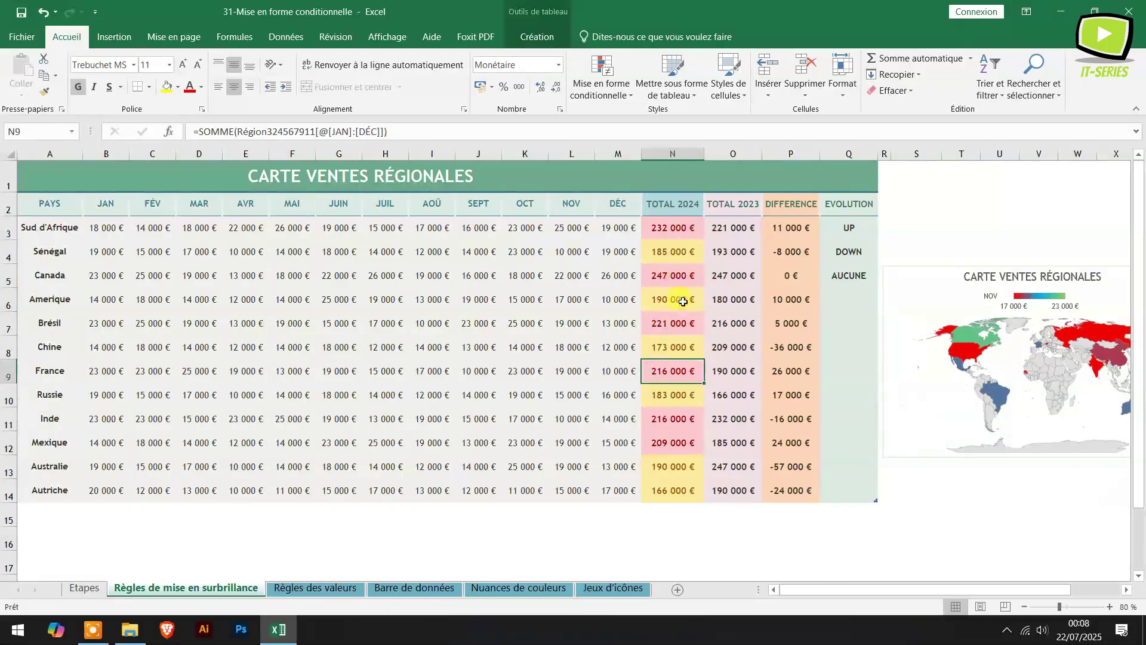
{"action": "left_click", "coordinate": [693, 251]}
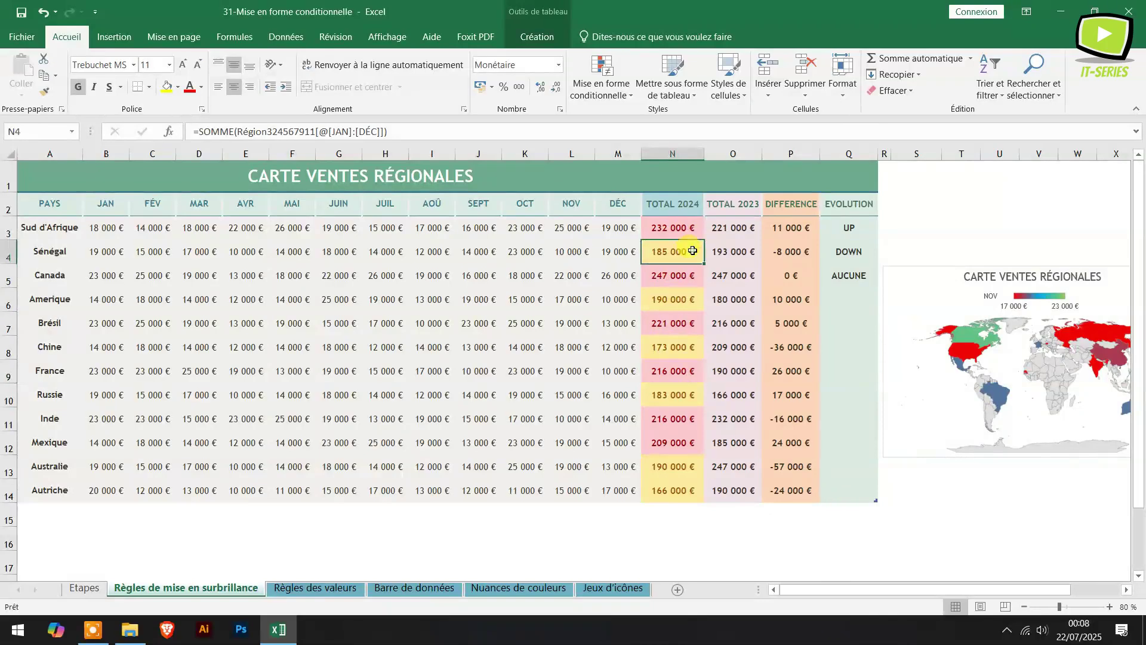
{"action": "left_click", "coordinate": [667, 303]}
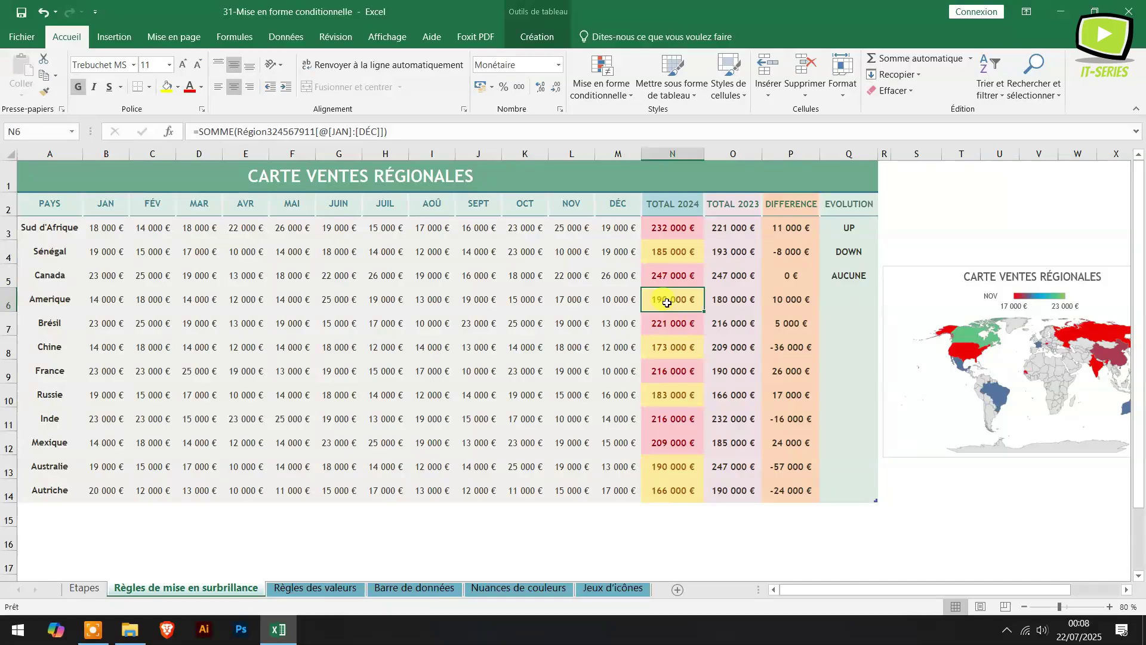
{"action": "left_click", "coordinate": [669, 345]}
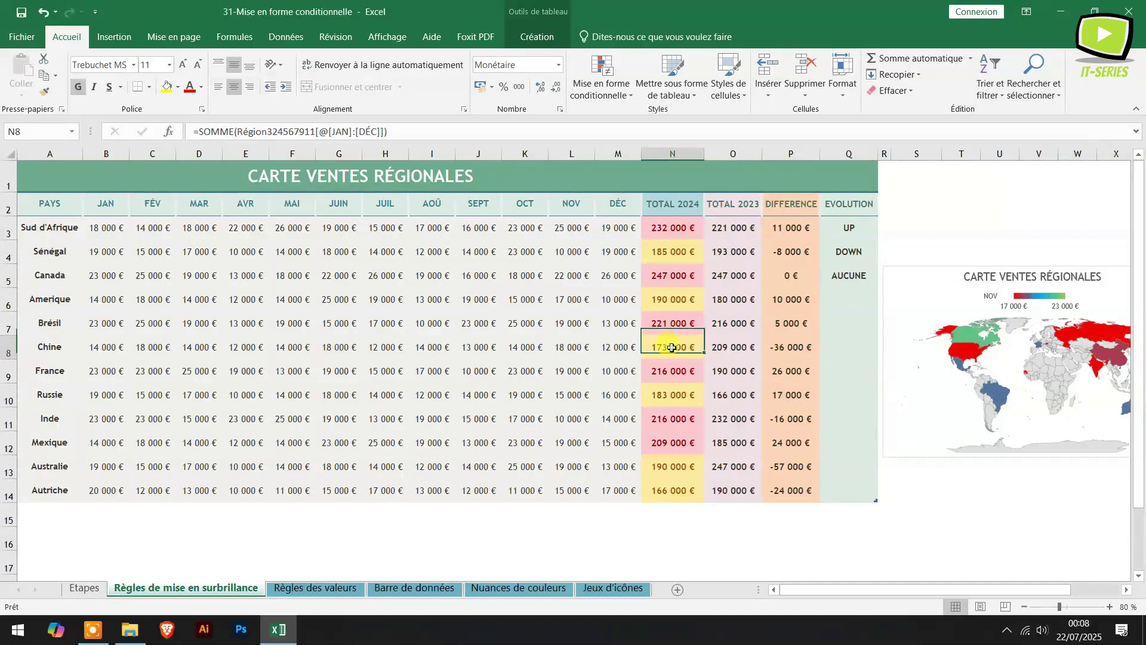
{"action": "left_click", "coordinate": [657, 394]}
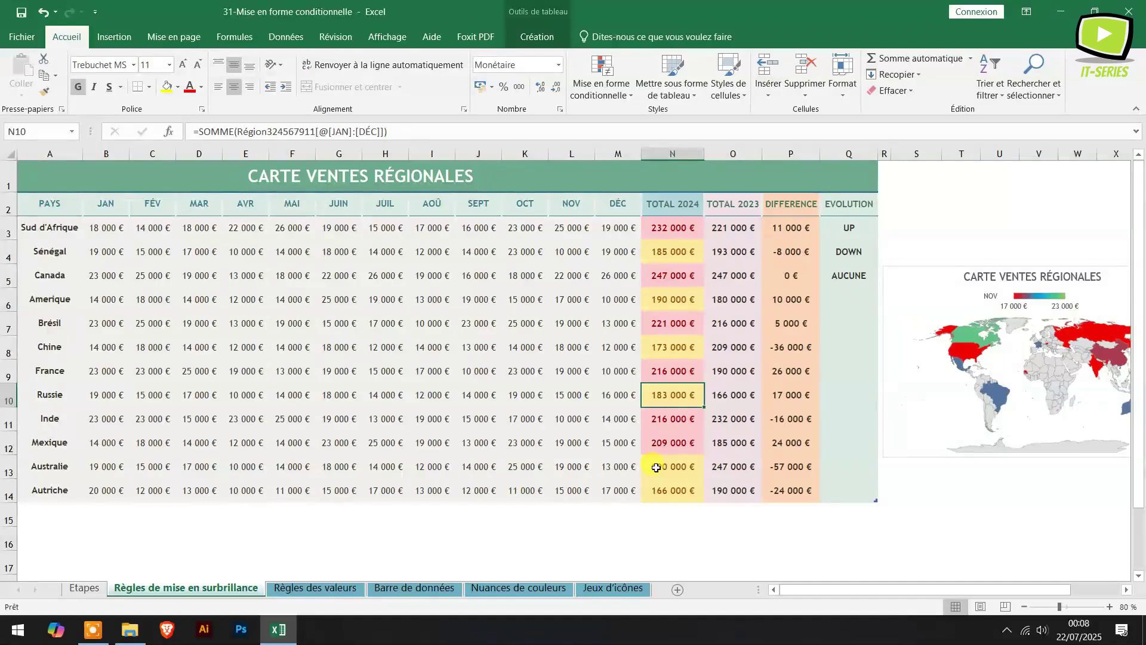
Step: Start a 10 valeurs les plus élevées rule for the TOTAL 2023 values in O3:O14
{"action": "left_click", "coordinate": [743, 227]}
{"action": "left_click_drag", "start_coordinate": [742, 225], "coordinate": [724, 499]}
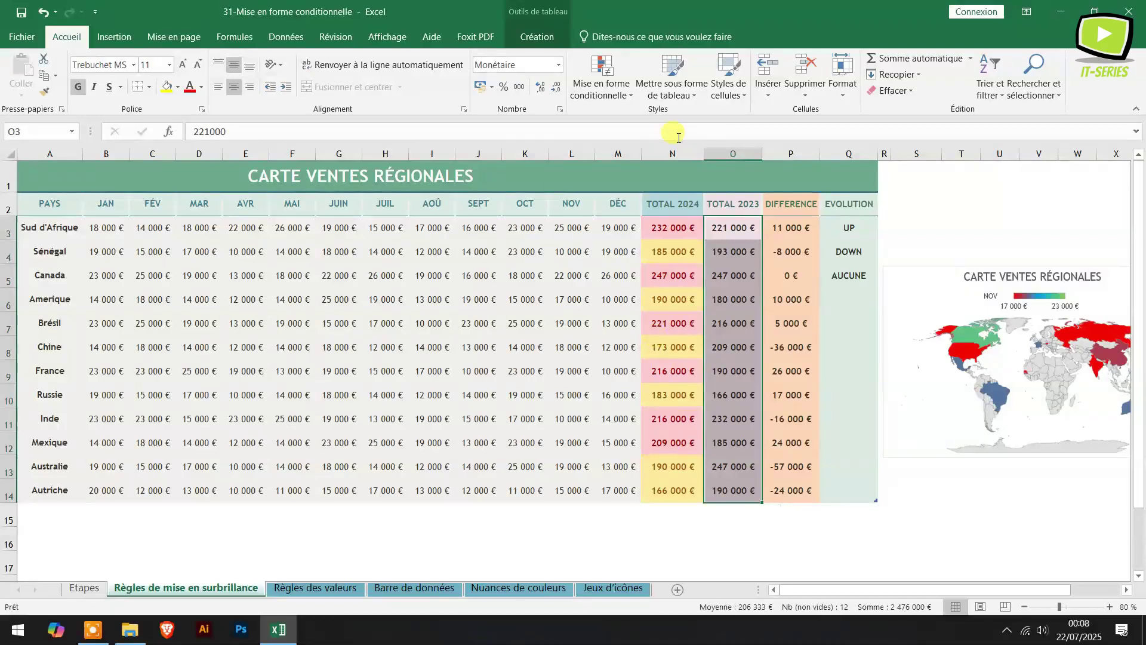
{"action": "left_click", "coordinate": [624, 101]}
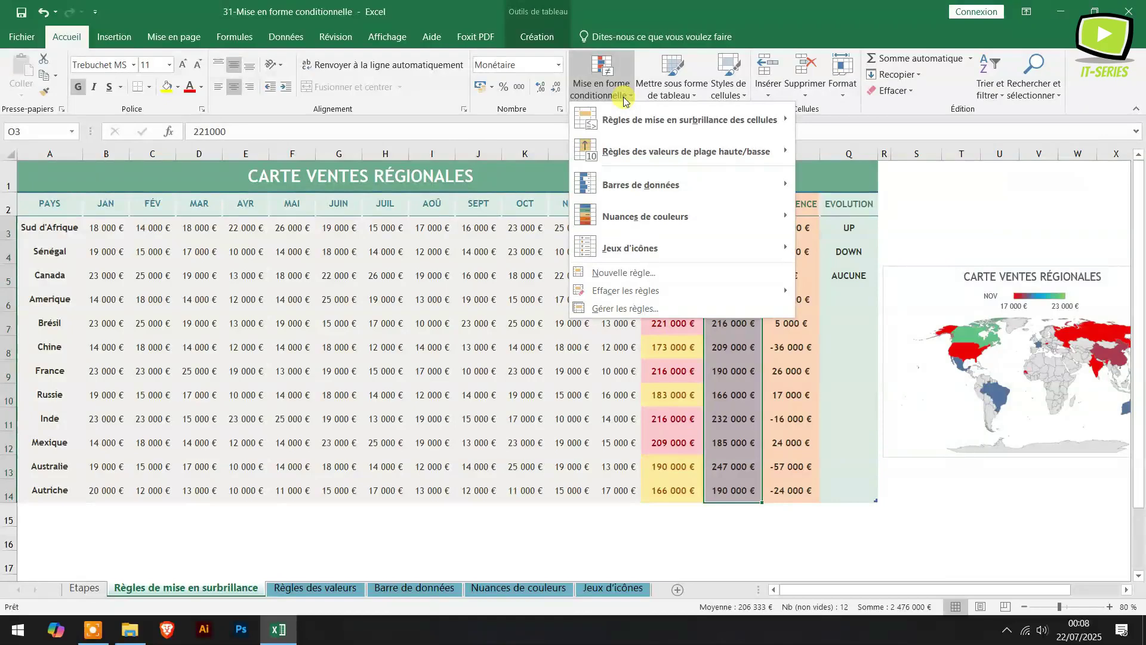
{"action": "mouse_move", "coordinate": [700, 155]}
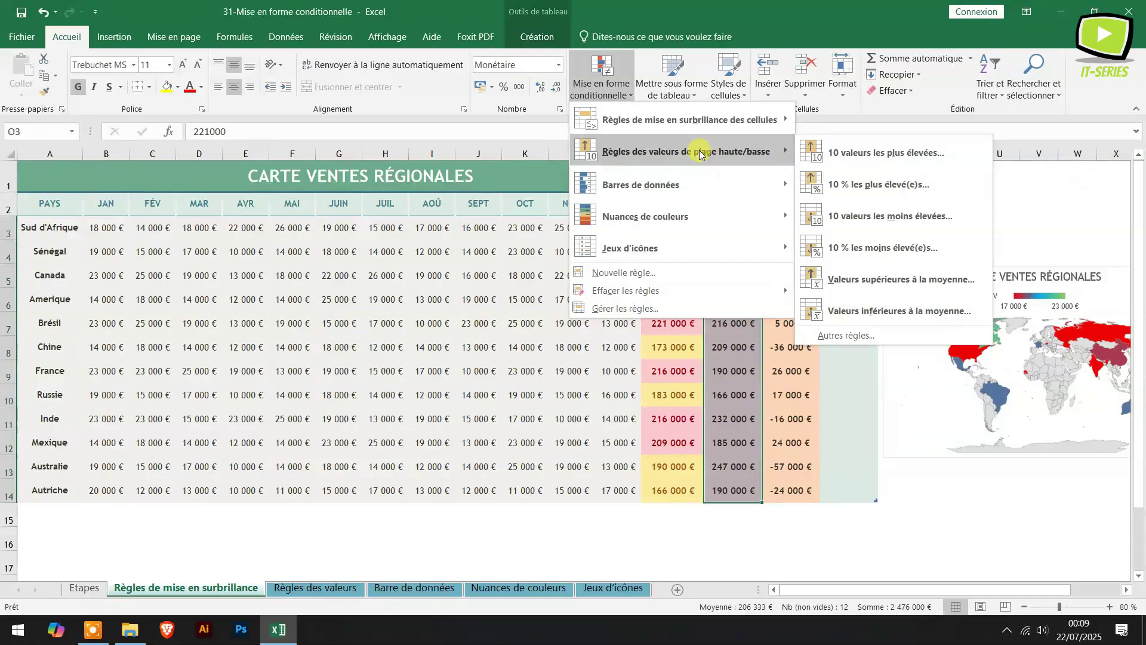
{"action": "left_click", "coordinate": [865, 154]}
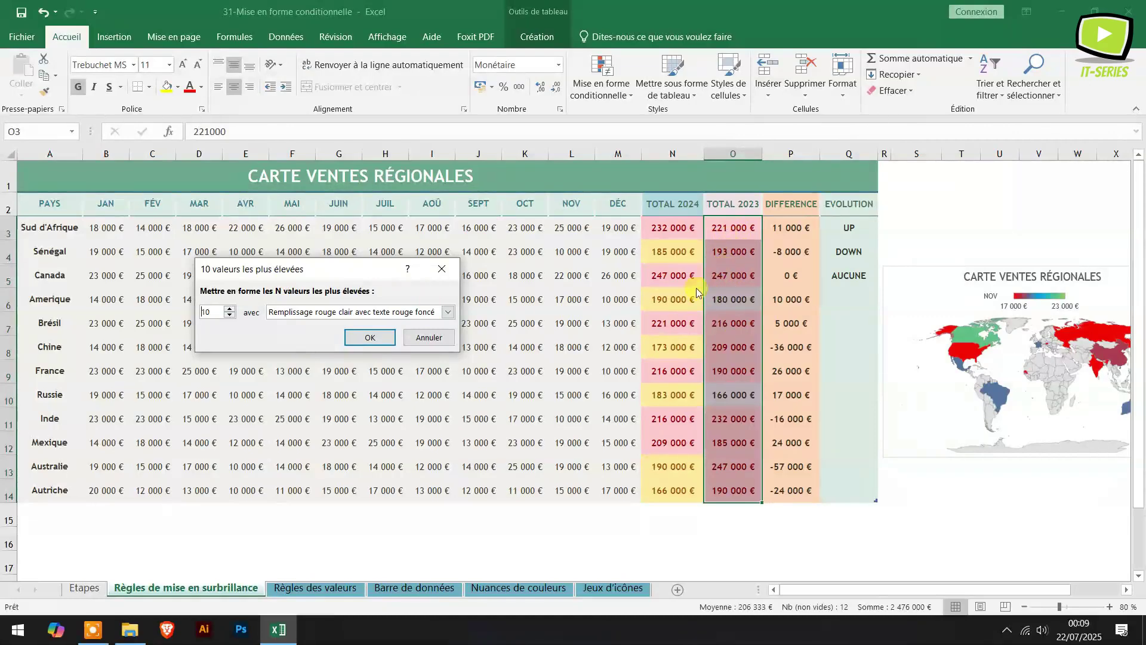
Step: Limit the highest-values rule to the top 5 with Remplissage rouge clair avec texte rouge foncé and apply it
{"action": "left_click", "coordinate": [230, 309]}
{"action": "left_click", "coordinate": [230, 309]}
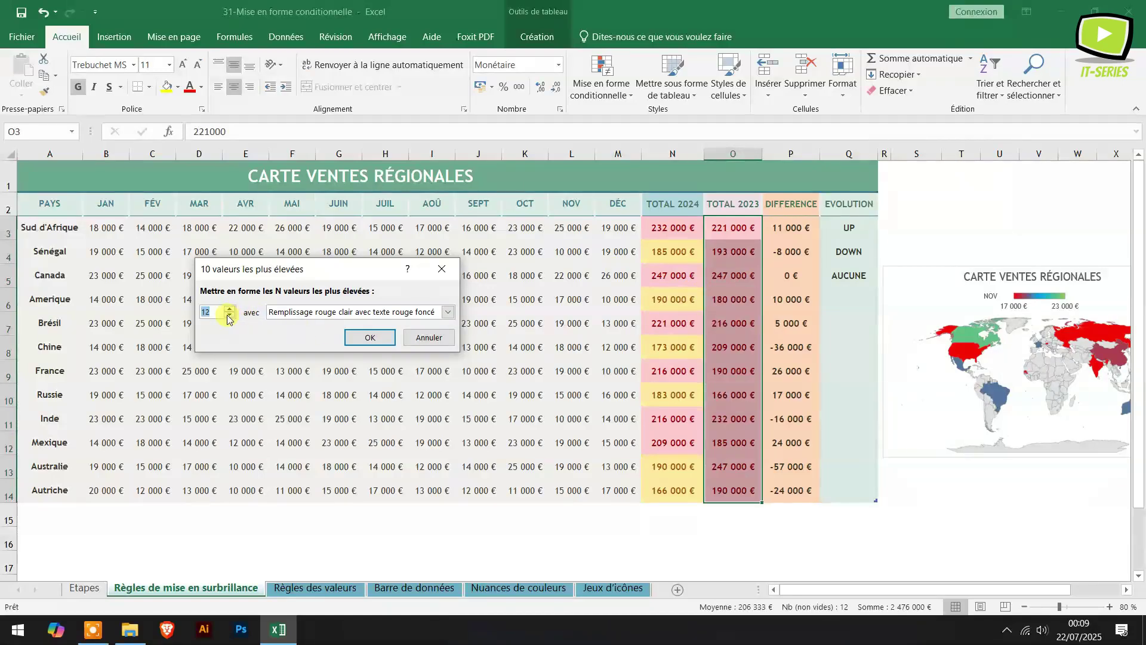
{"action": "left_click", "coordinate": [229, 317]}
{"action": "left_click", "coordinate": [229, 317]}
{"action": "left_click", "coordinate": [229, 317]}
{"action": "left_click", "coordinate": [229, 316]}
{"action": "left_click", "coordinate": [229, 316]}
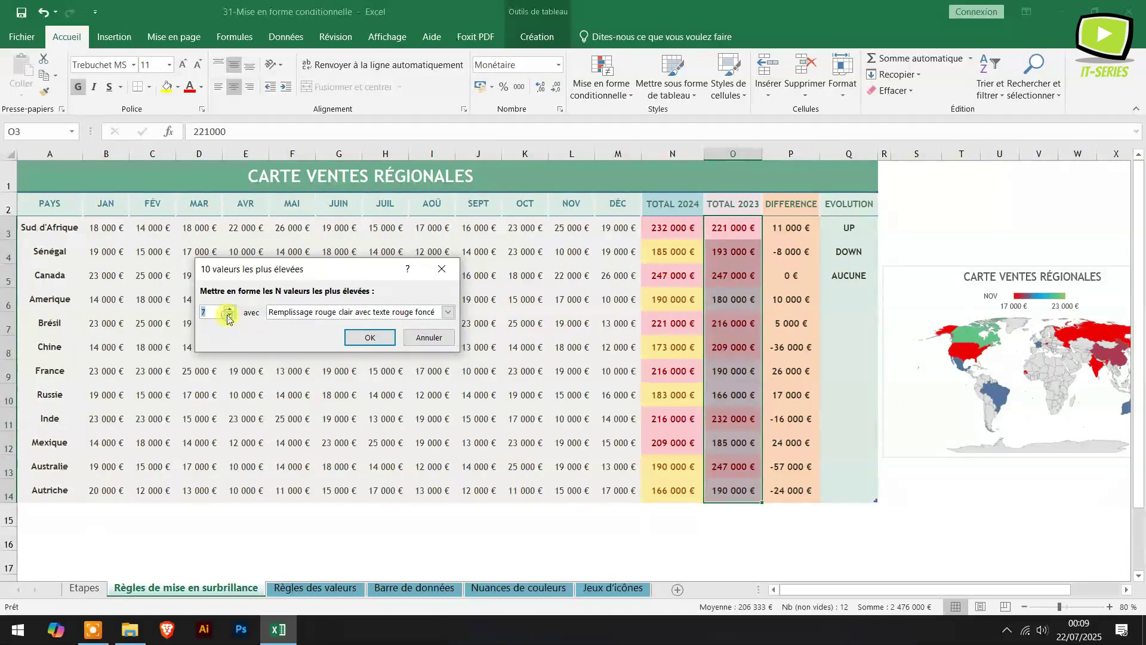
{"action": "left_click", "coordinate": [230, 317]}
{"action": "left_click", "coordinate": [229, 317]}
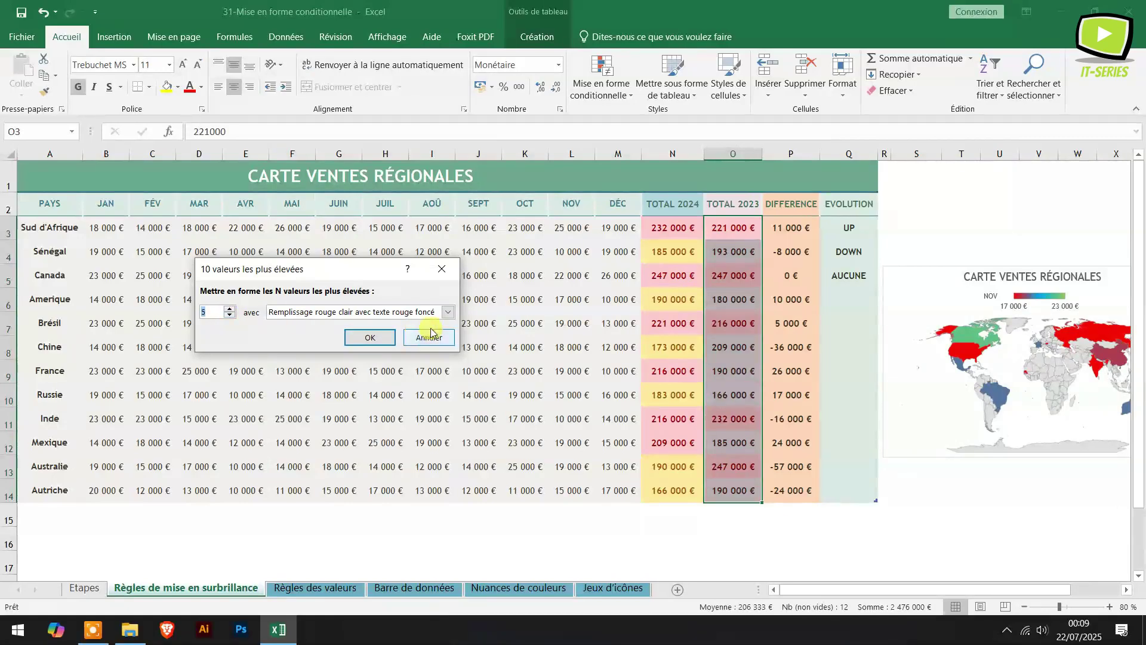
{"action": "left_click", "coordinate": [370, 337]}
{"action": "left_click", "coordinate": [727, 367]}
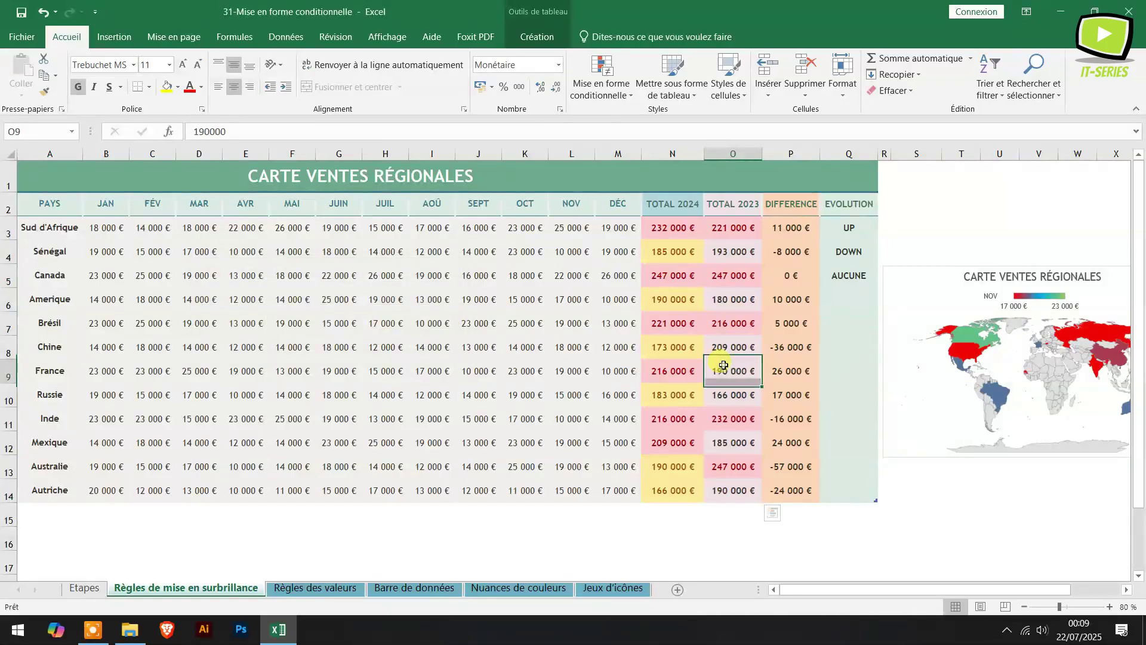
Step: Highlight the lowest 5 % of the TOTAL 2023 values in O3:O14 using Remplissage vert avec texte vert foncé
{"action": "left_click", "coordinate": [741, 231]}
{"action": "left_click_drag", "start_coordinate": [742, 230], "coordinate": [747, 349]}
{"action": "left_click_drag", "start_coordinate": [720, 471], "coordinate": [720, 493]}
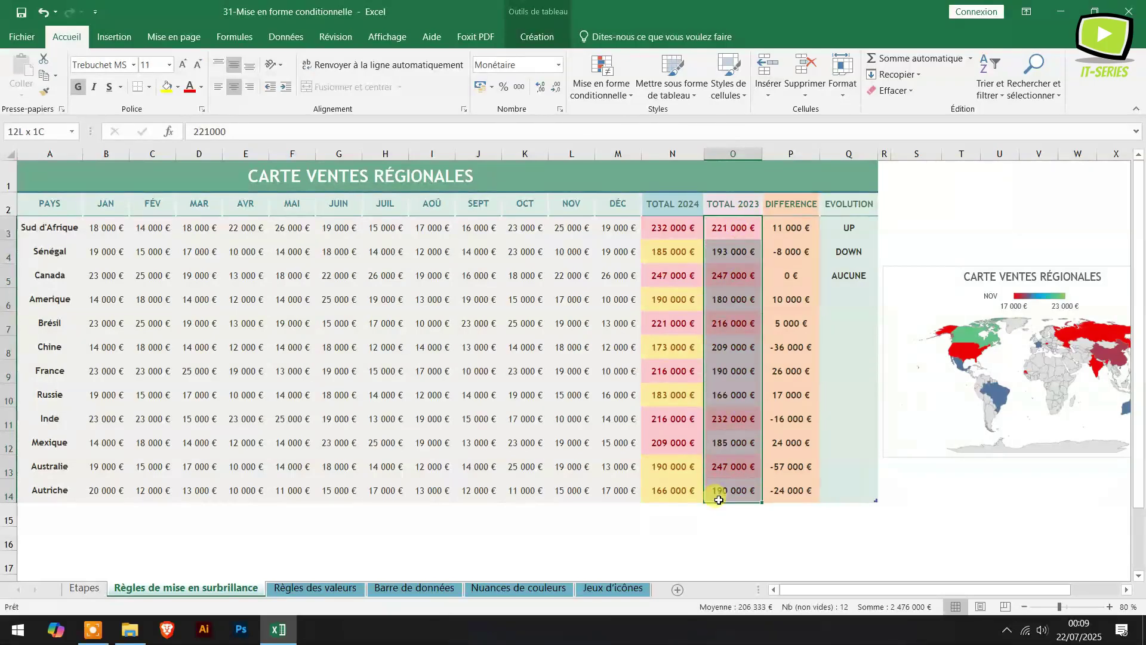
{"action": "left_click", "coordinate": [623, 95]}
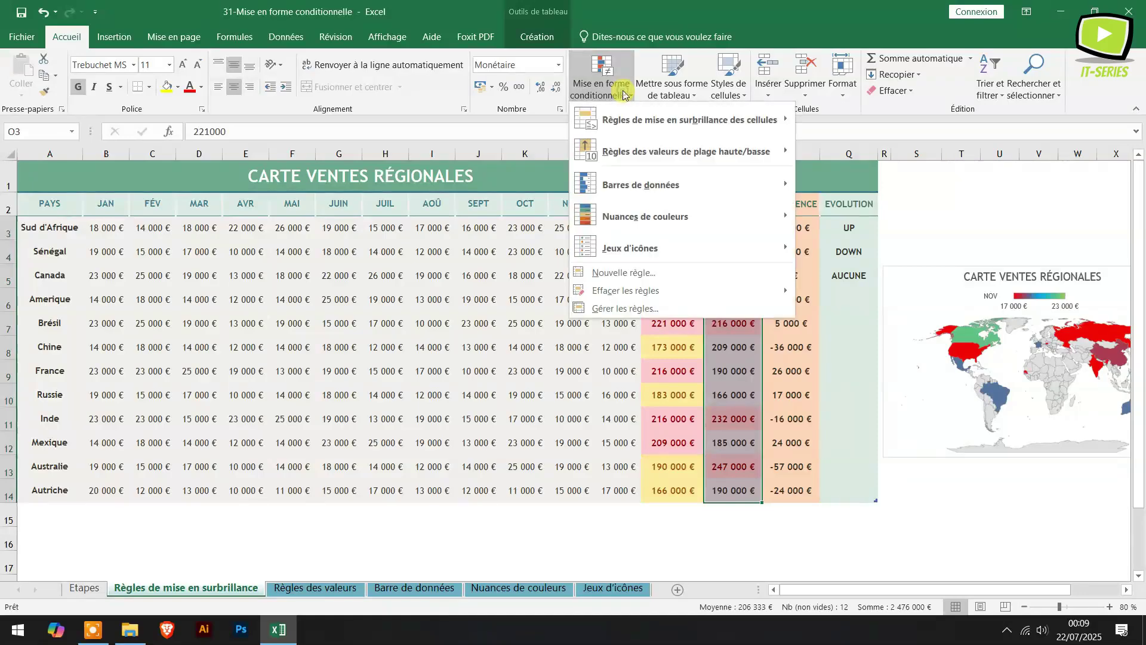
{"action": "mouse_move", "coordinate": [708, 152]}
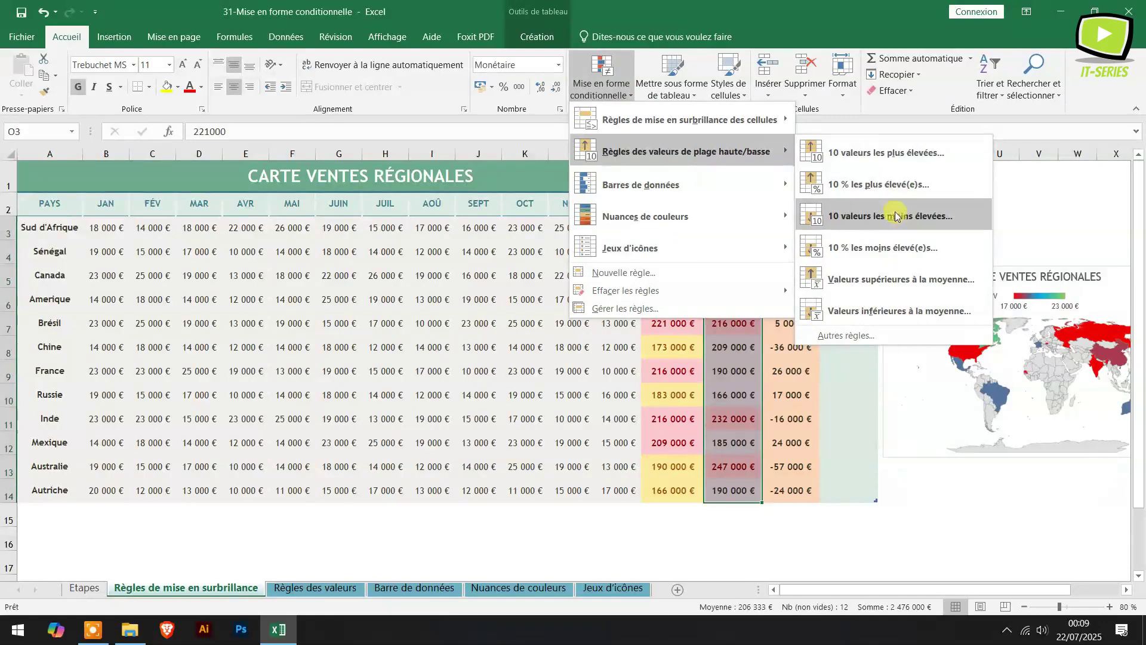
{"action": "left_click", "coordinate": [901, 250]}
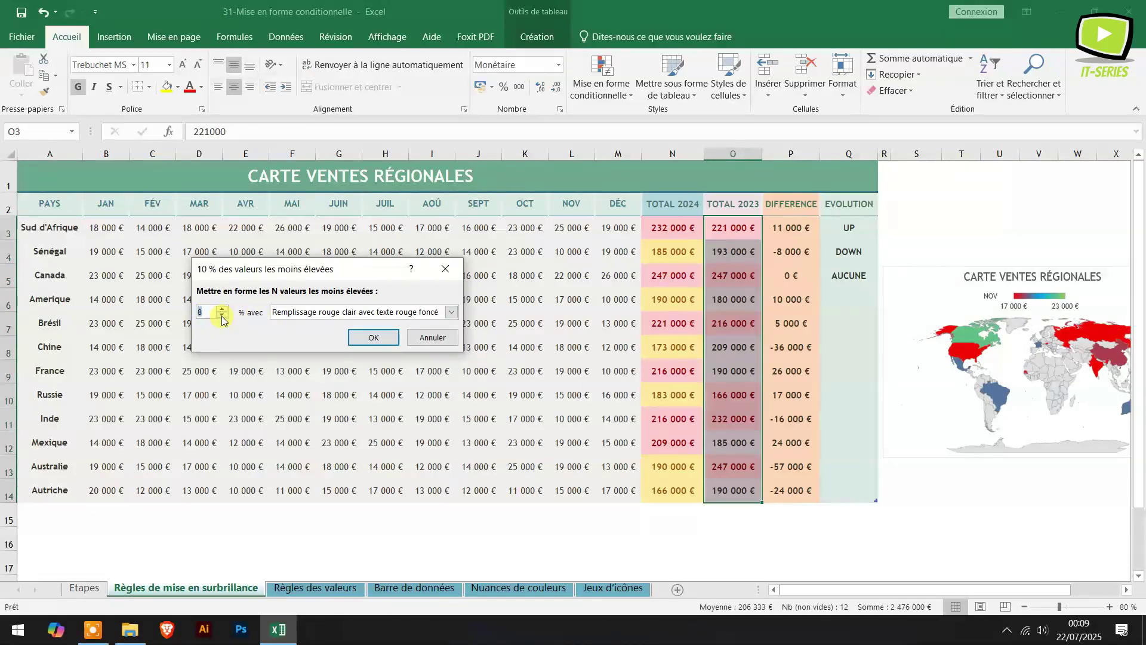
{"action": "left_click", "coordinate": [451, 311]}
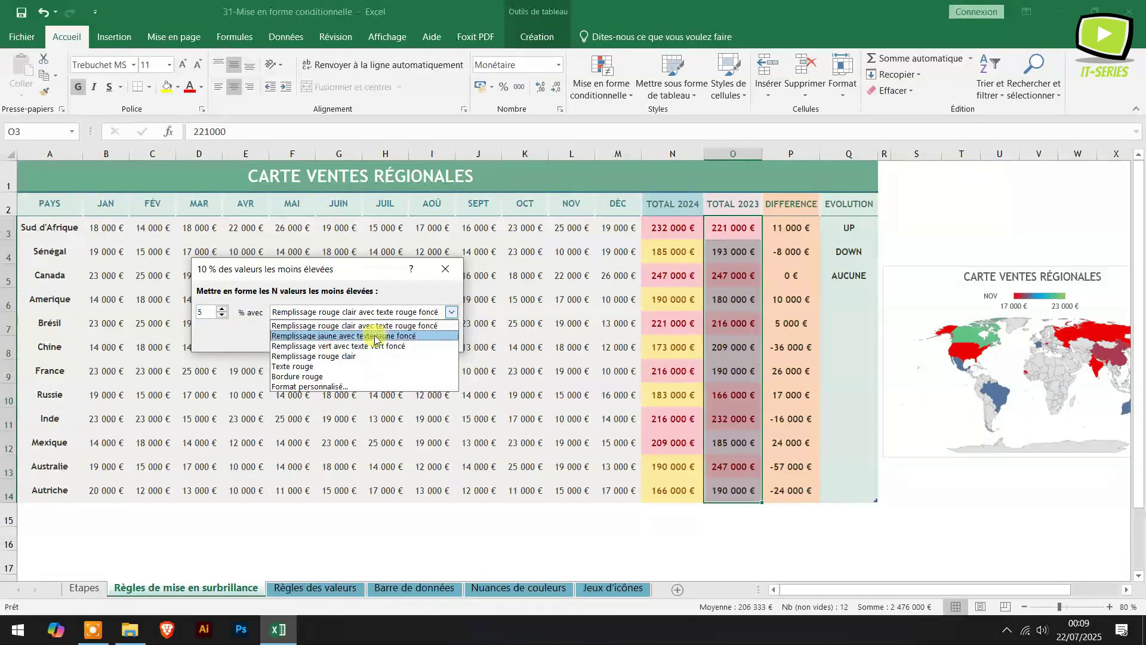
{"action": "left_click", "coordinate": [359, 346]}
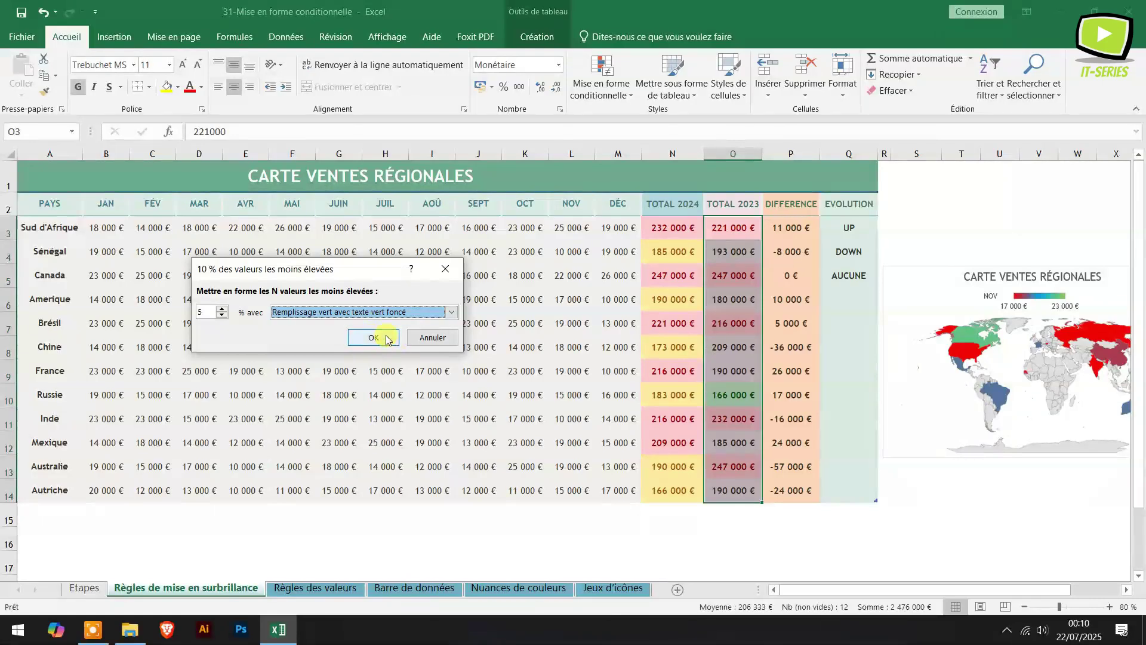
{"action": "left_click", "coordinate": [371, 338]}
{"action": "left_click", "coordinate": [716, 371]}
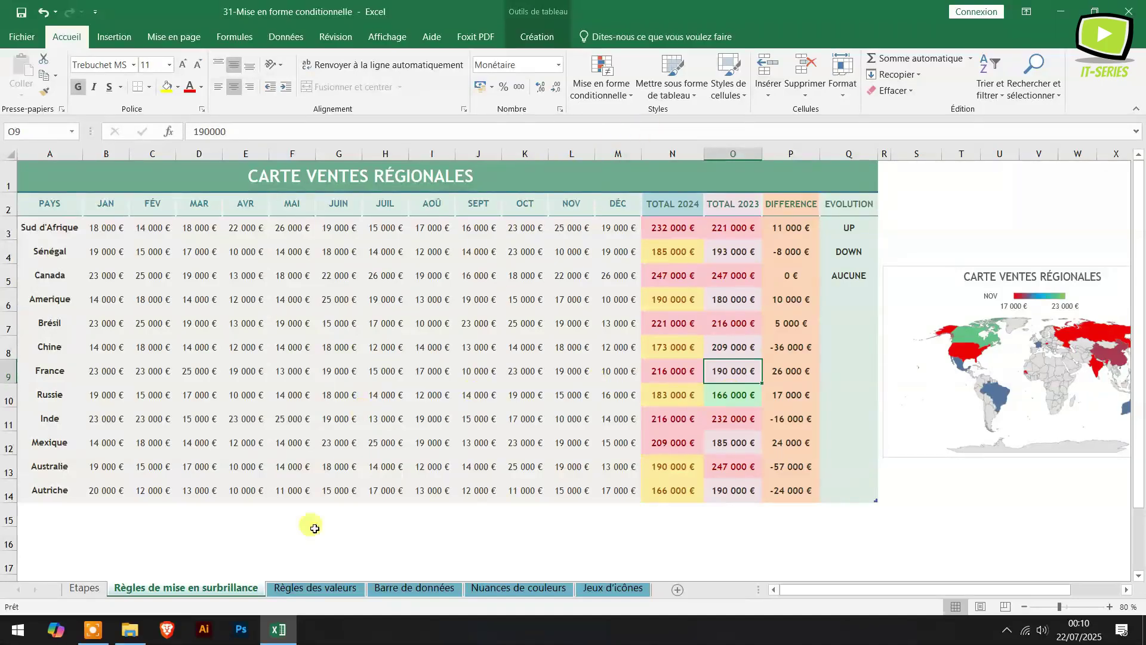
Step: On the Barre de données sheet, add light blue Dégradé data bars to the TOTAL 2024 values in N3:N14
{"action": "left_click", "coordinate": [394, 593]}
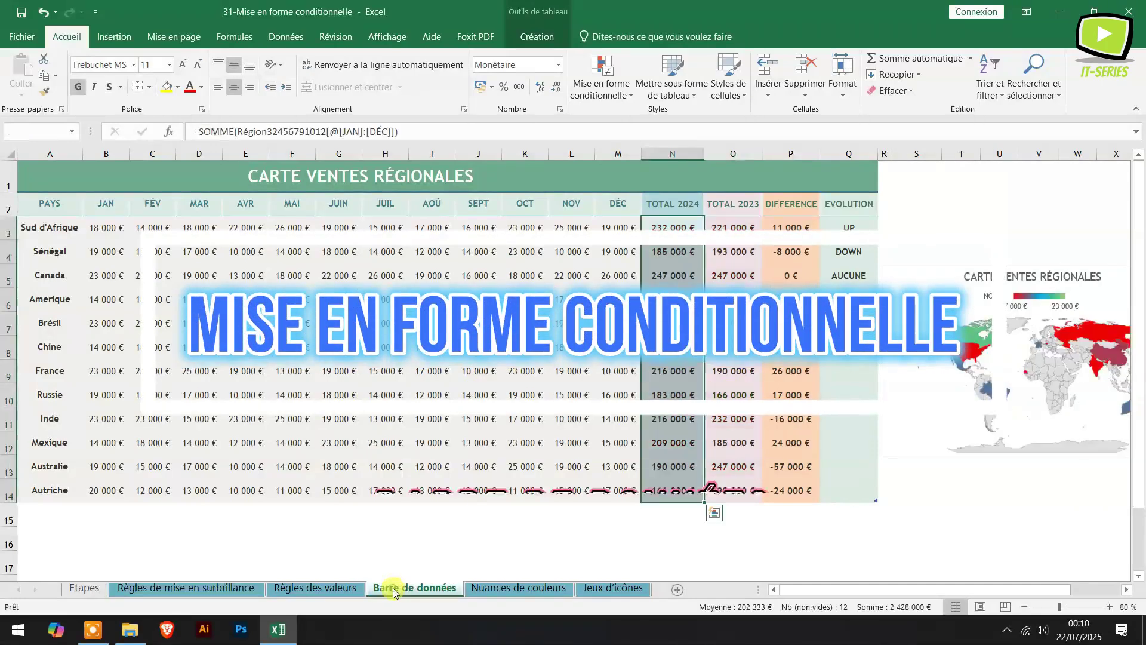
{"action": "left_click", "coordinate": [667, 529]}
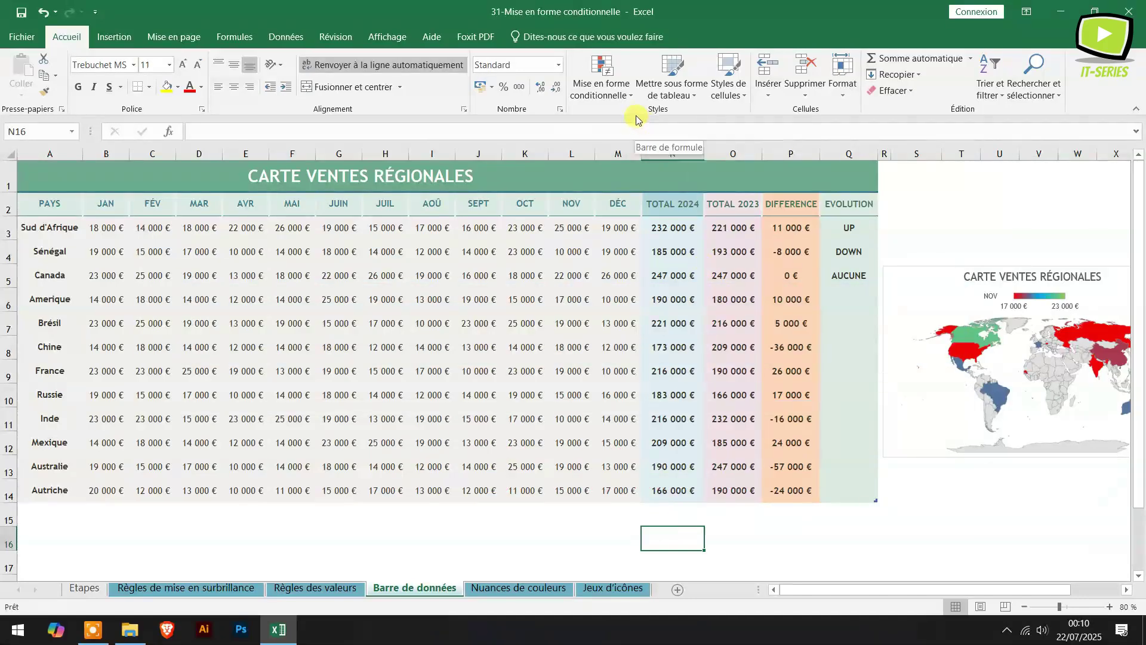
{"action": "left_click", "coordinate": [624, 94]}
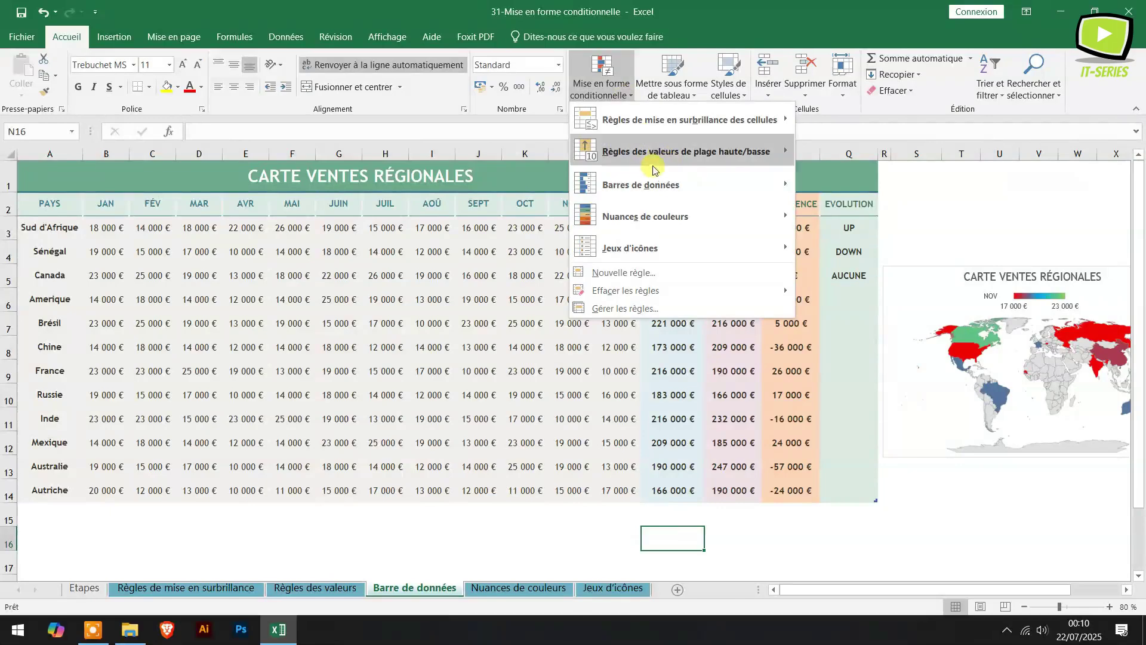
{"action": "left_click", "coordinate": [739, 520]}
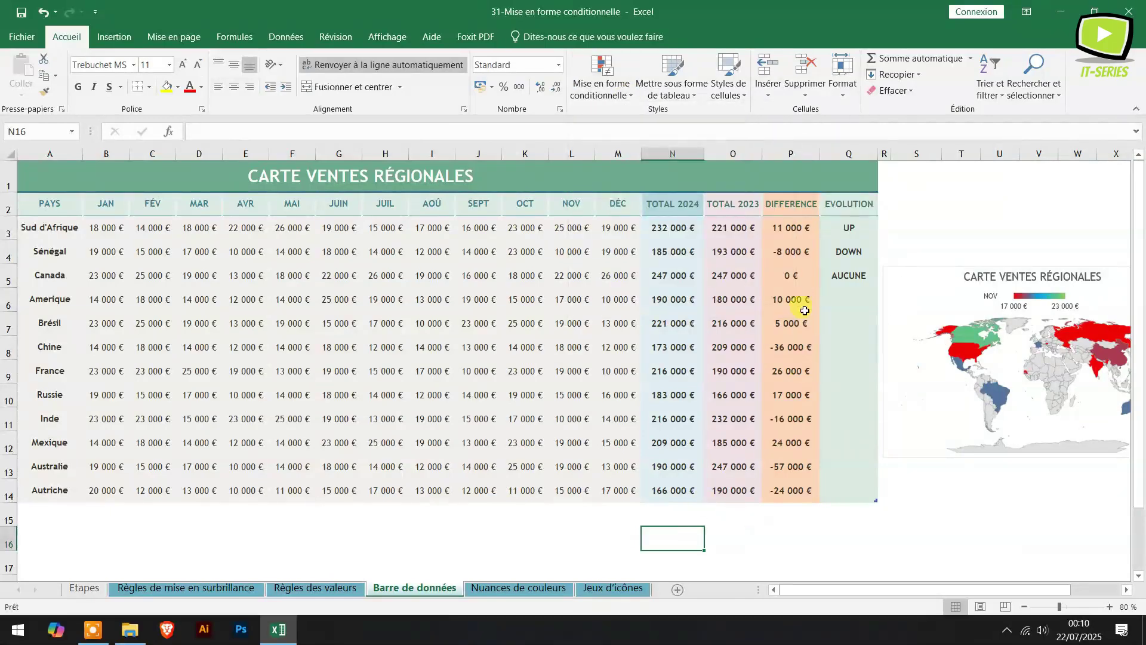
{"action": "left_click_drag", "start_coordinate": [681, 221], "coordinate": [655, 487]}
{"action": "left_click", "coordinate": [627, 97]}
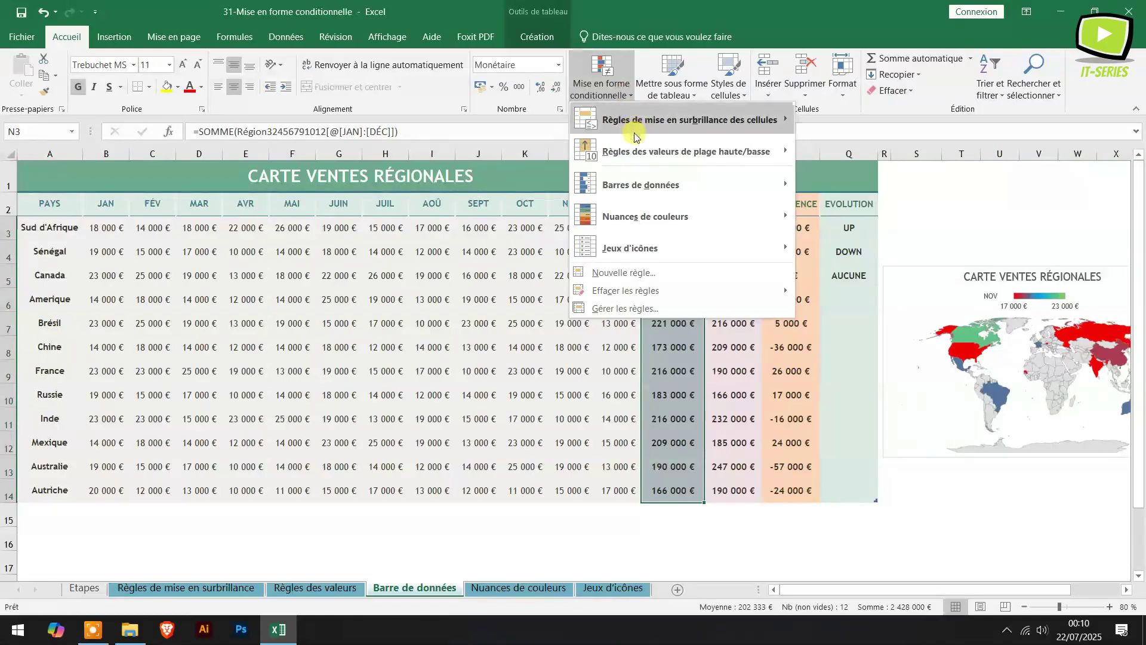
{"action": "mouse_move", "coordinate": [642, 188]}
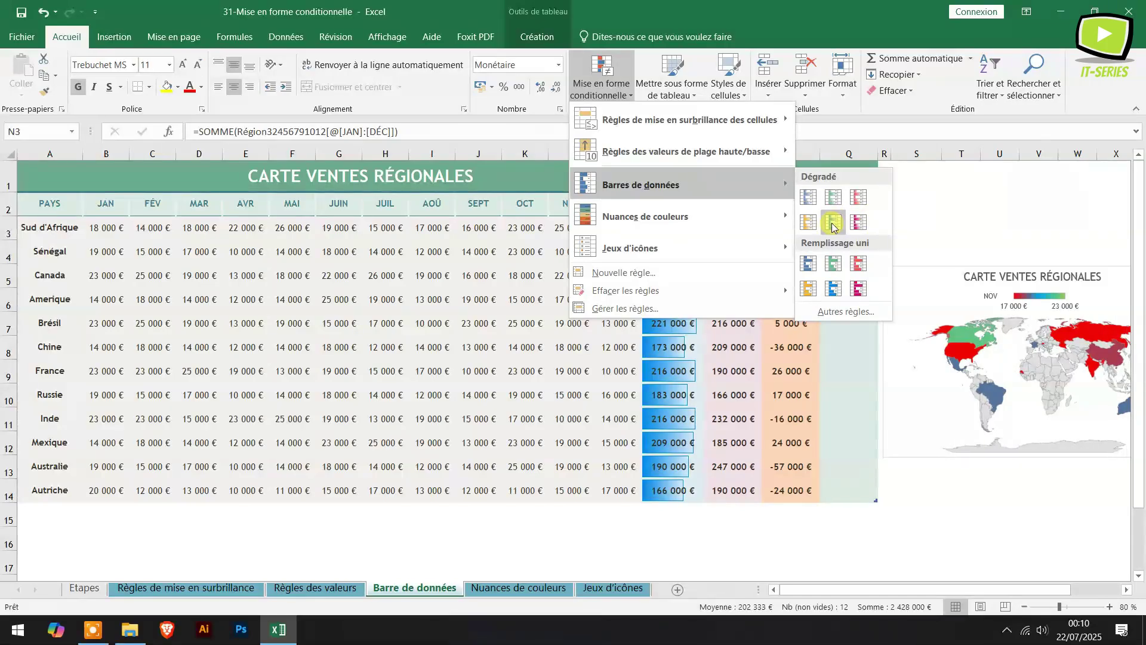
{"action": "left_click", "coordinate": [833, 223]}
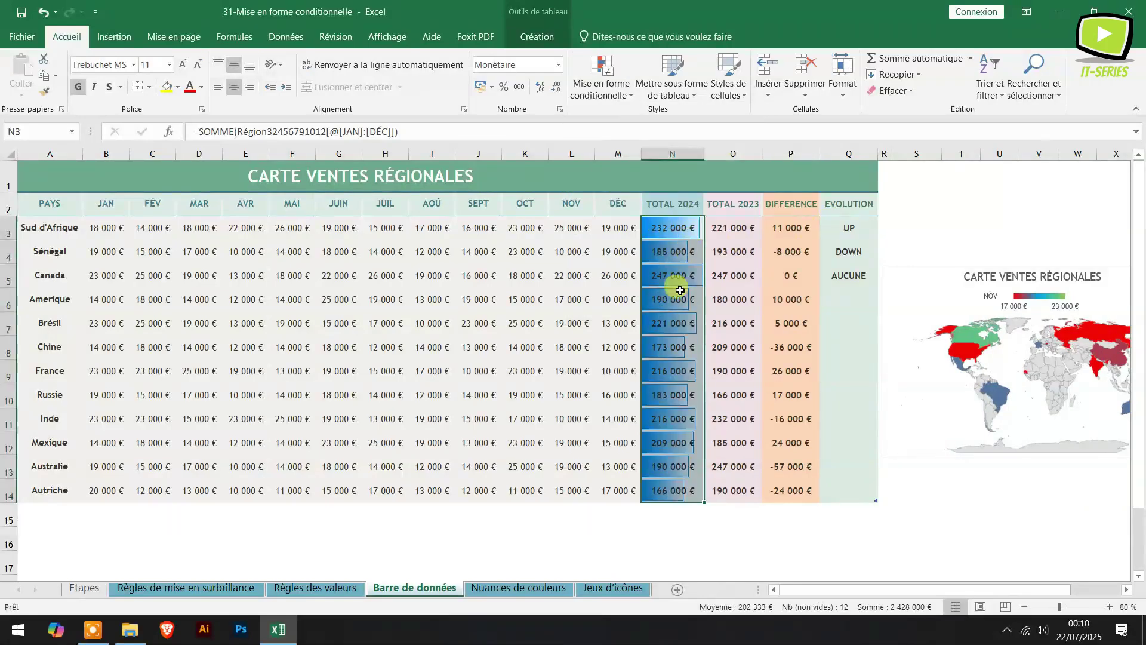
{"action": "left_click", "coordinate": [671, 531]}
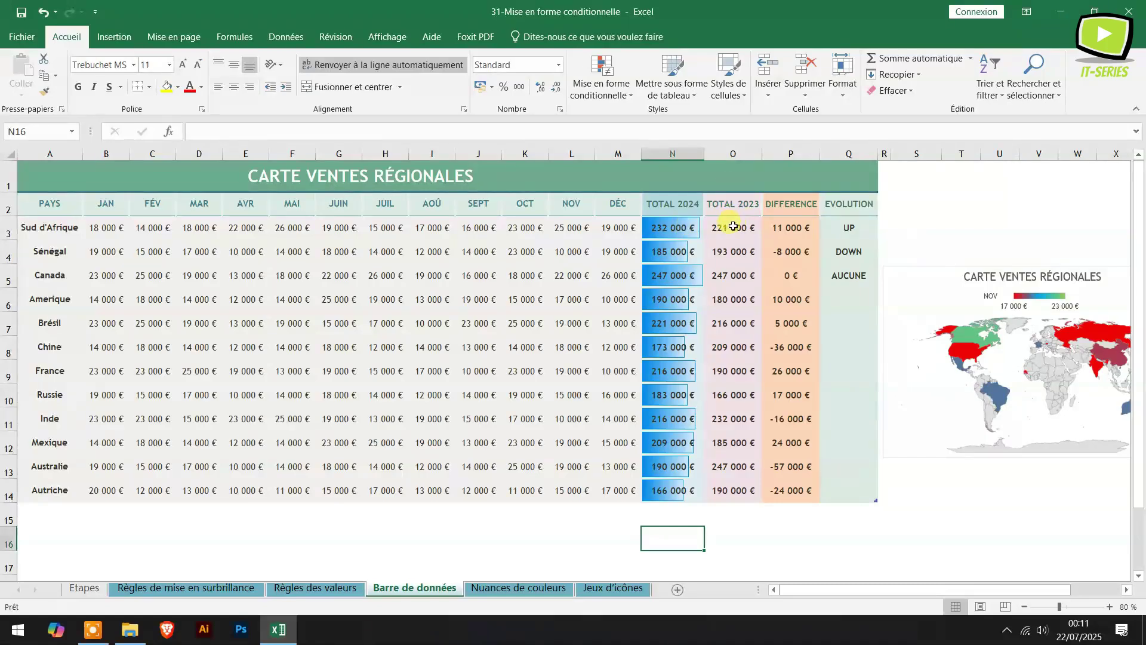
Step: Start a custom data bar rule for the TOTAL 2023 values in O3:O14 with minimum and maximum types set to Nombre
{"action": "left_click_drag", "start_coordinate": [733, 226], "coordinate": [732, 496]}
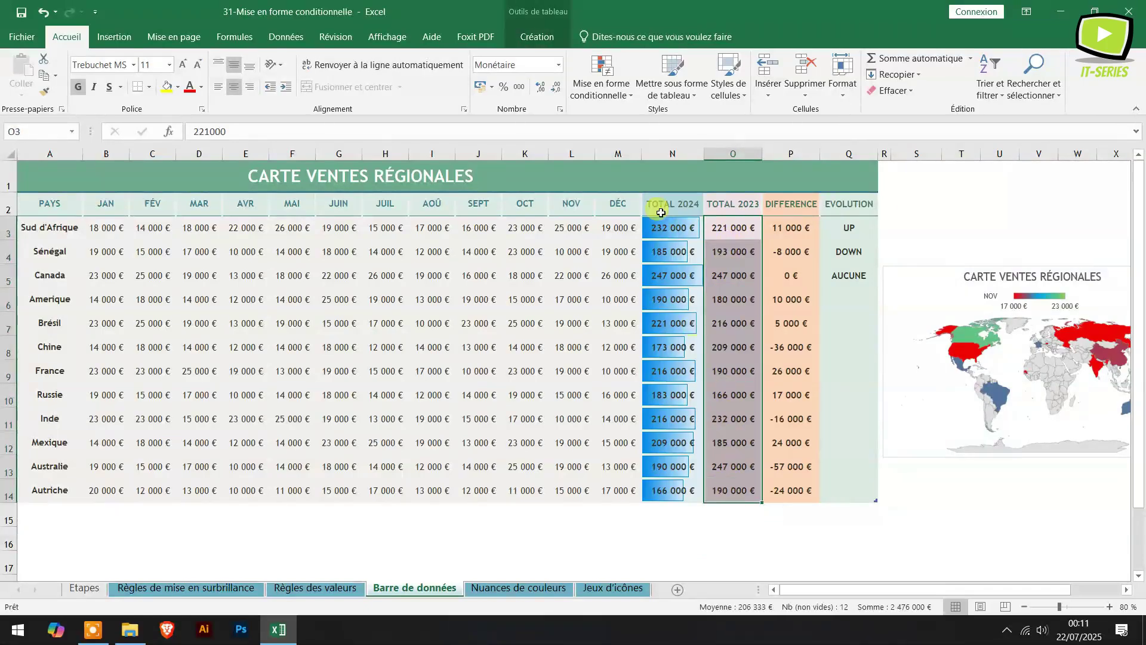
{"action": "left_click", "coordinate": [627, 97]}
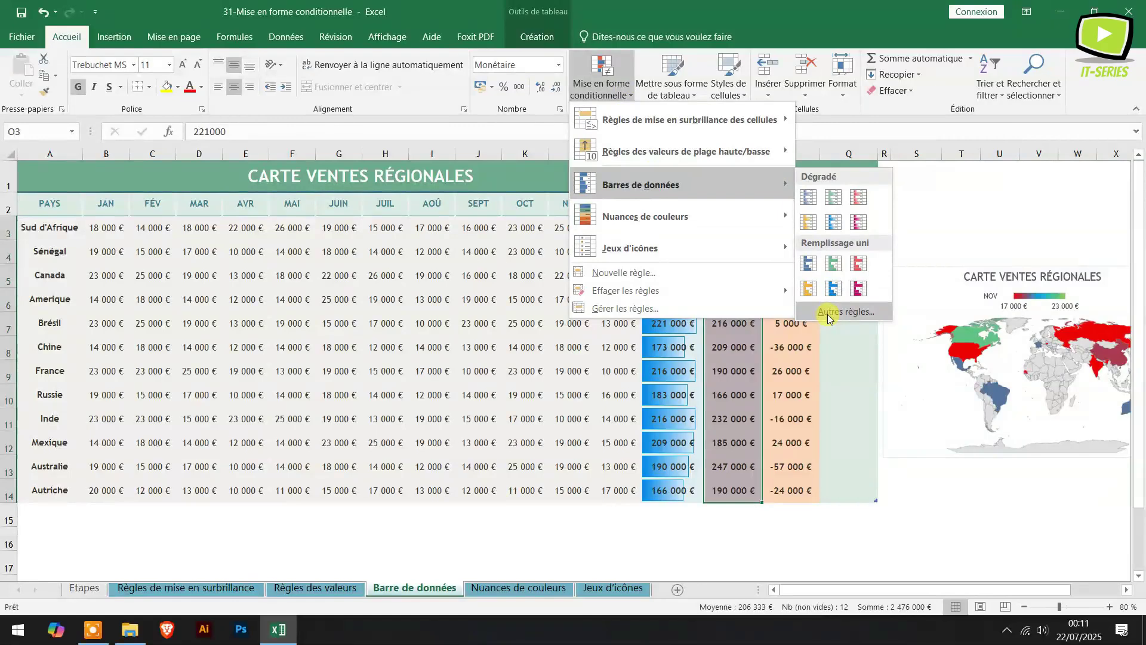
{"action": "left_click", "coordinate": [827, 313]}
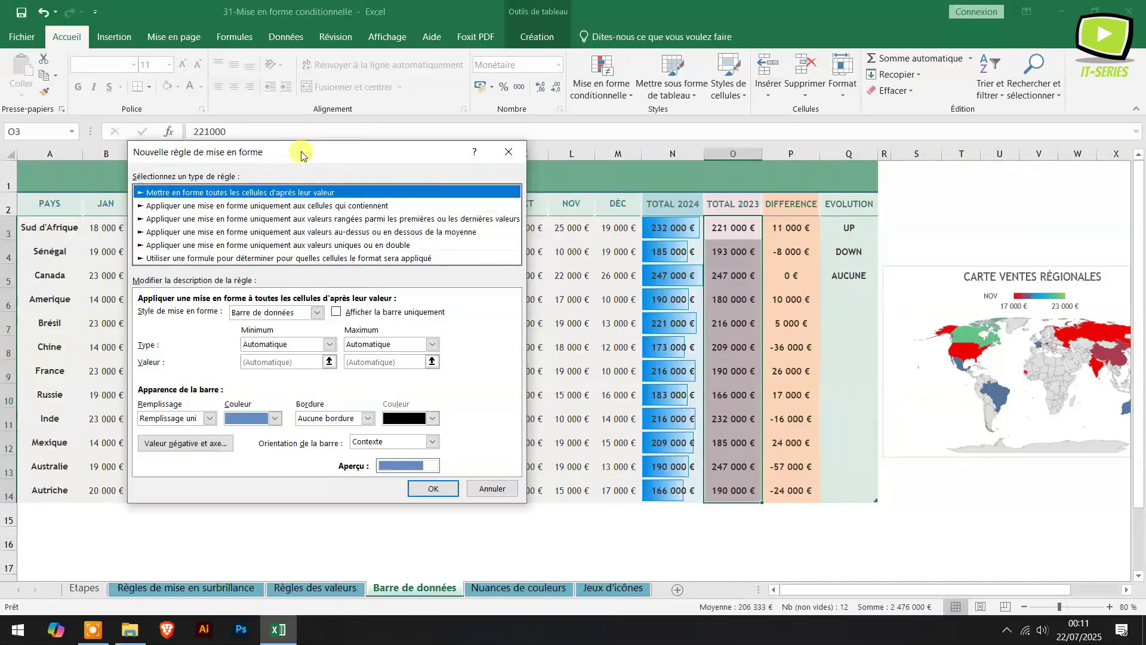
{"action": "left_click_drag", "start_coordinate": [301, 152], "coordinate": [327, 88]}
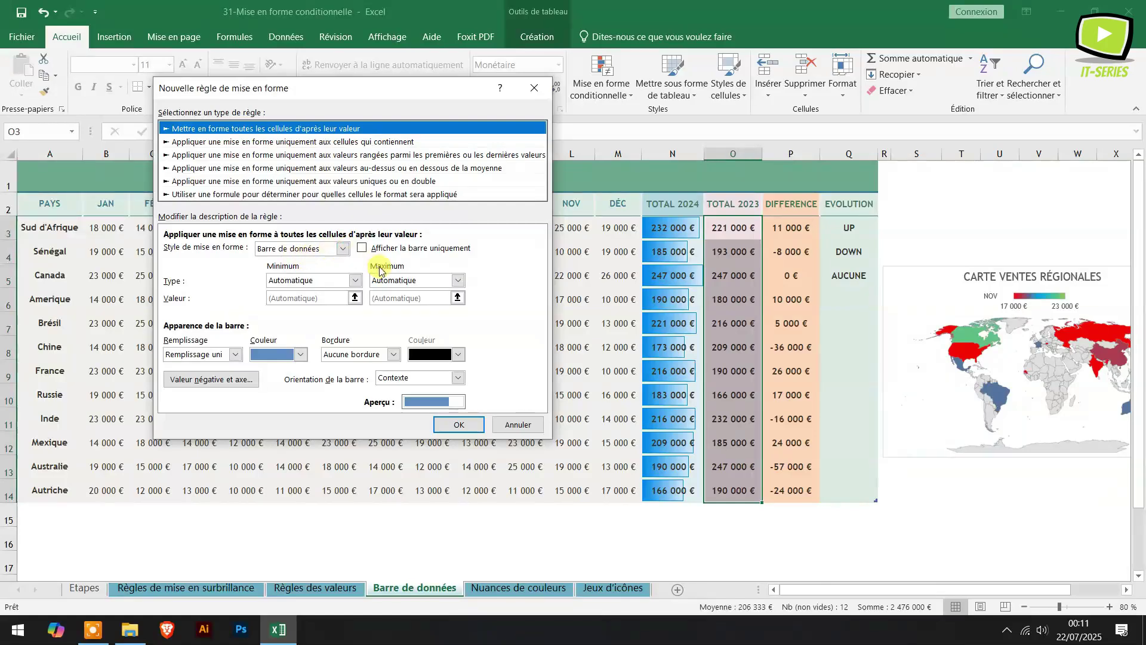
{"action": "left_click", "coordinate": [356, 280]}
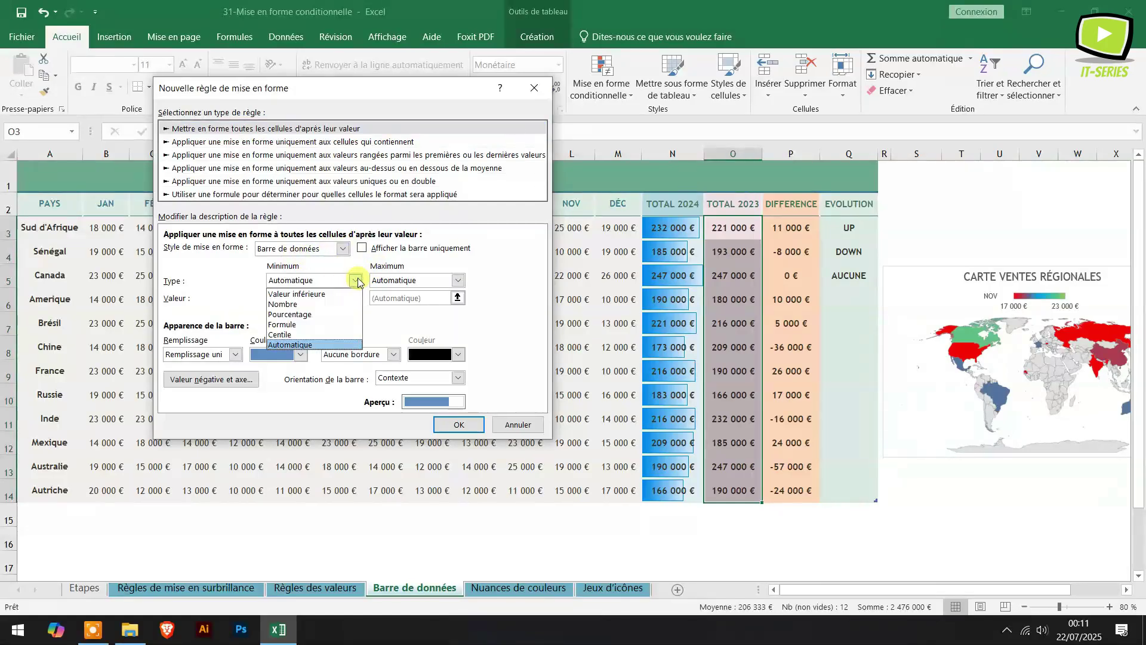
{"action": "left_click", "coordinate": [284, 304]}
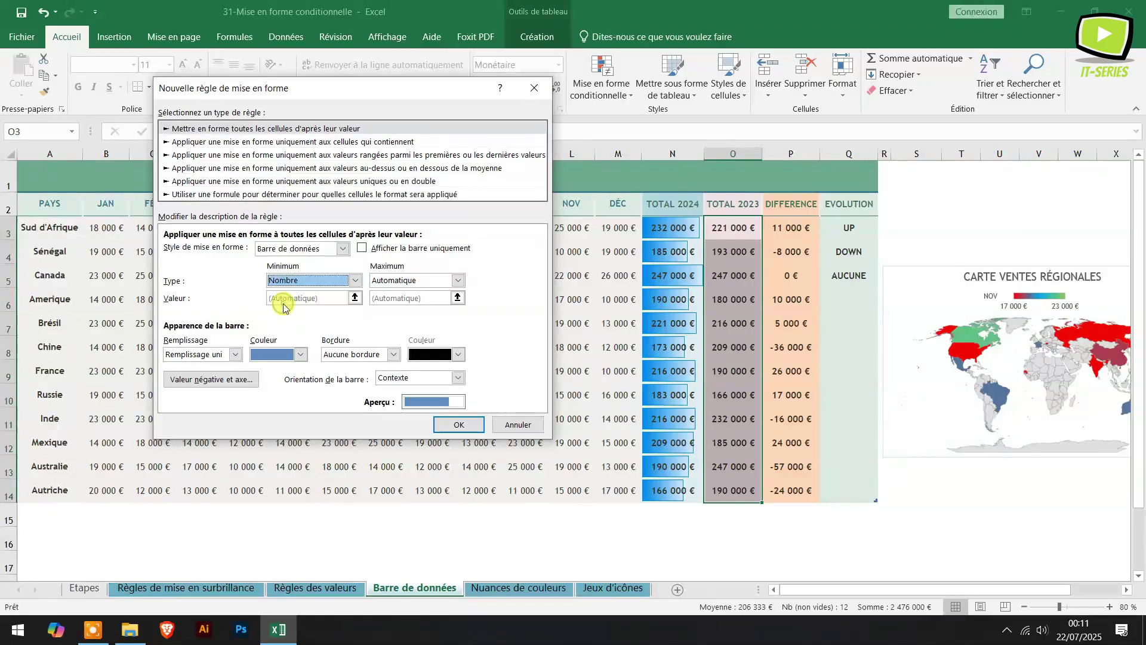
{"action": "left_click", "coordinate": [404, 283]}
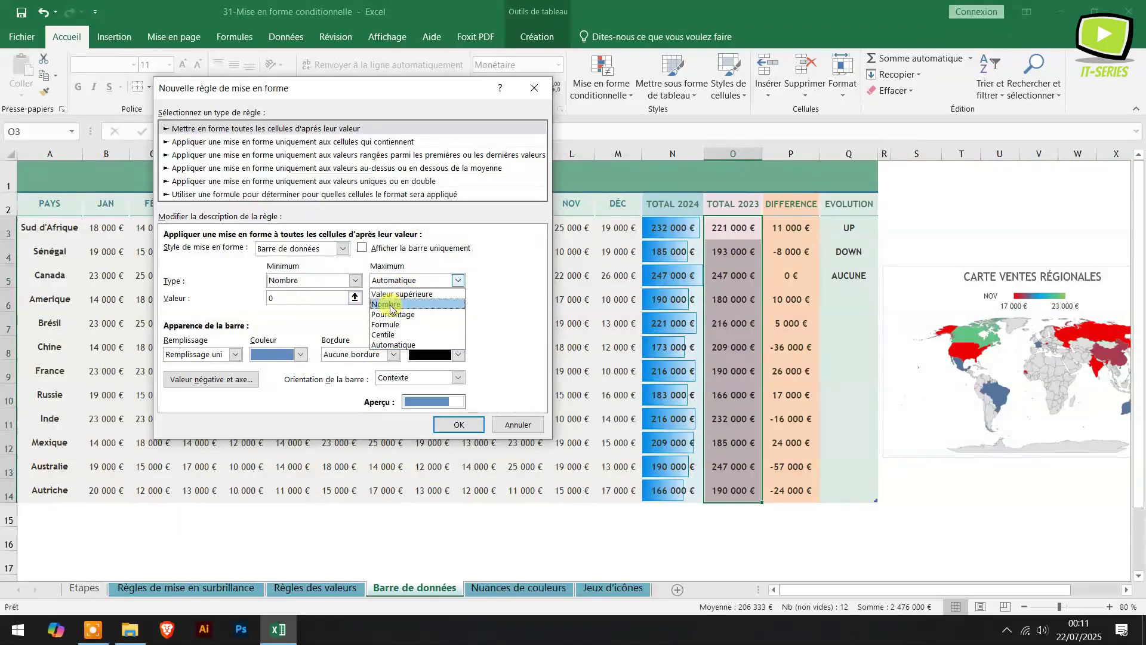
{"action": "left_click", "coordinate": [391, 306]}
Step: Set the data bar rule's minimum value to 200000 and its maximum value to 300000
{"action": "left_click", "coordinate": [284, 299]}
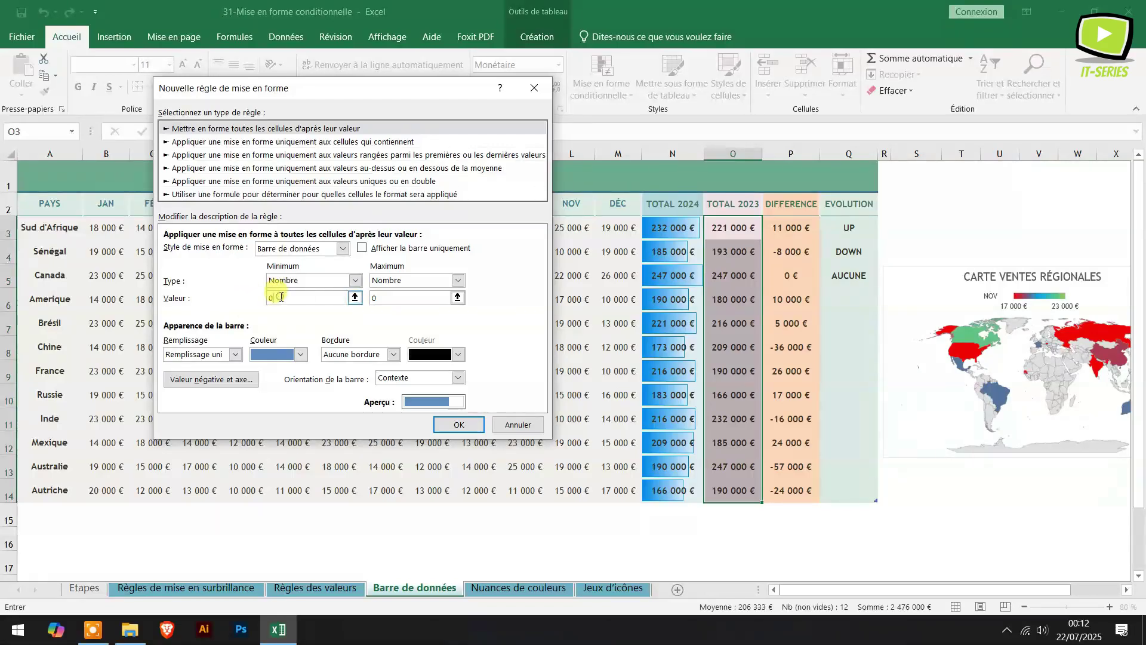
{"action": "key", "text": "BackSpace"}
{"action": "type", "text": "20000"}
{"action": "left_click", "coordinate": [389, 302]}
{"action": "key", "text": "BackSpace"}
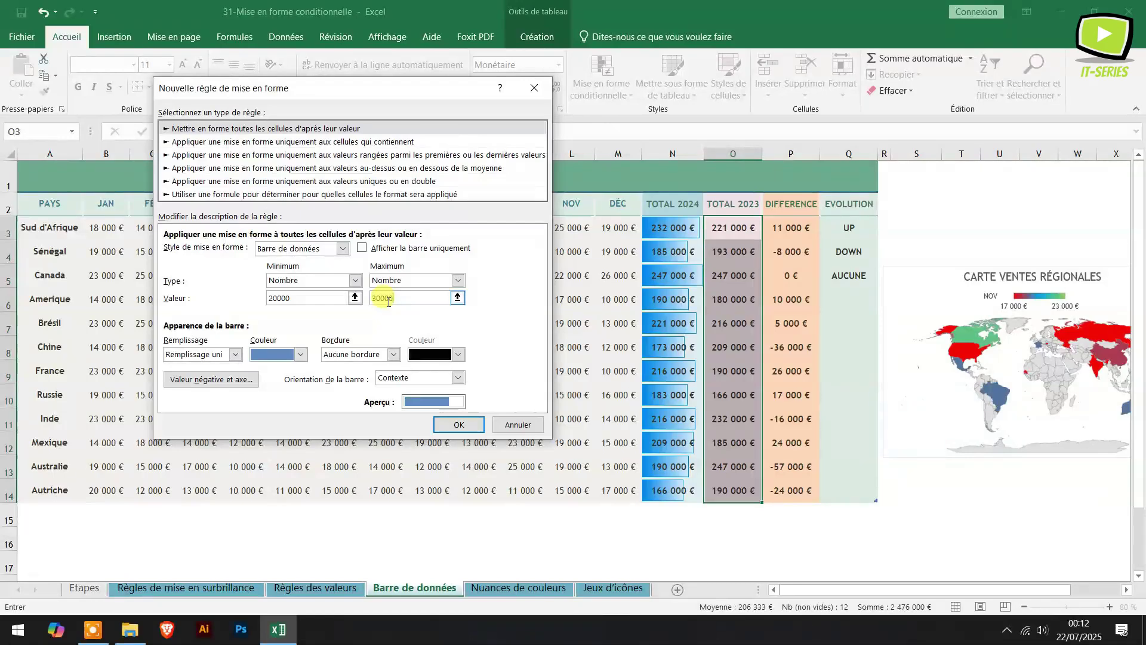
{"action": "type", "text": "0"}
{"action": "left_click", "coordinate": [303, 300]}
{"action": "type", "text": "0"}
Step: Give the TOTAL 2023 data bars a Dégradé fill in the light green theme colour and apply the rule
{"action": "left_click", "coordinate": [232, 356]}
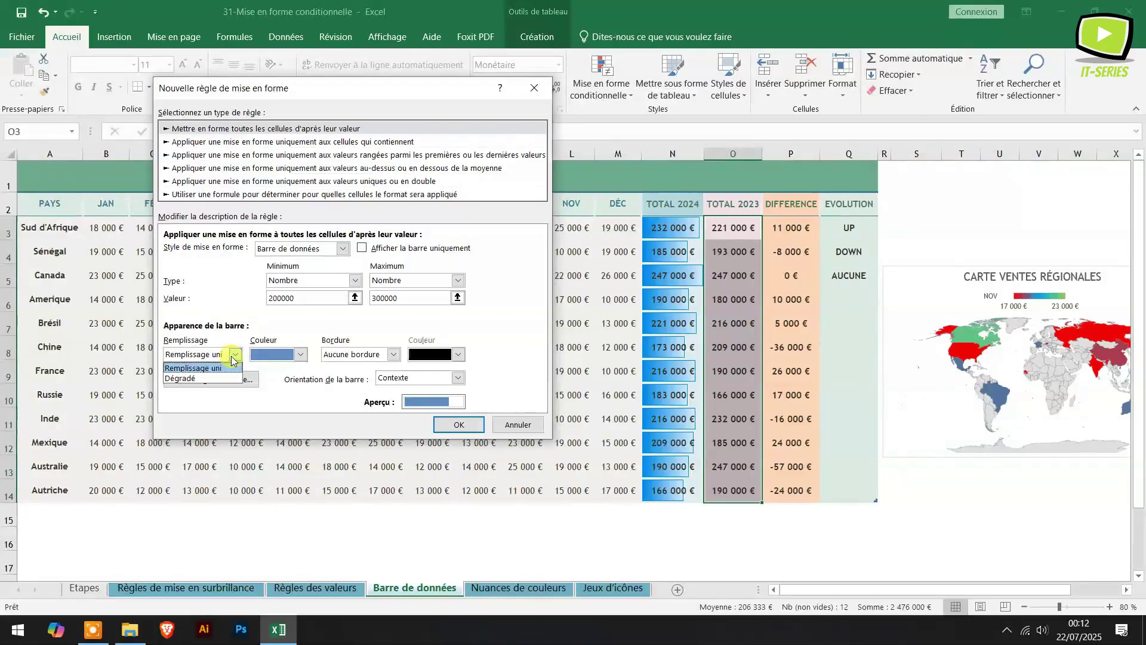
{"action": "left_click", "coordinate": [197, 380]}
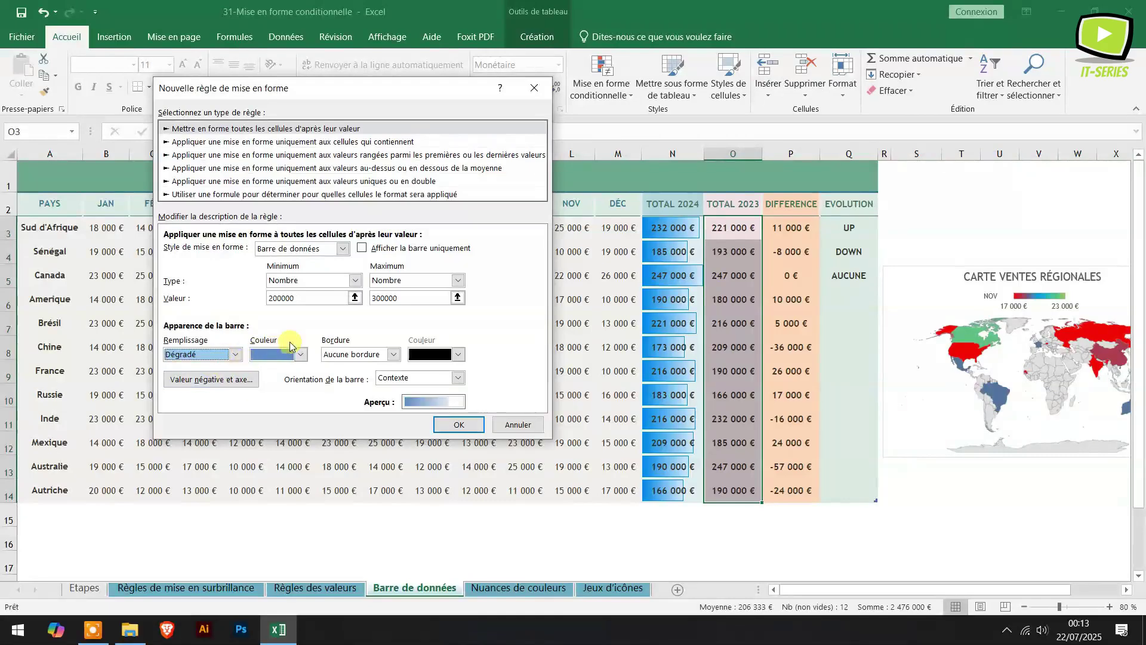
{"action": "left_click", "coordinate": [303, 356]}
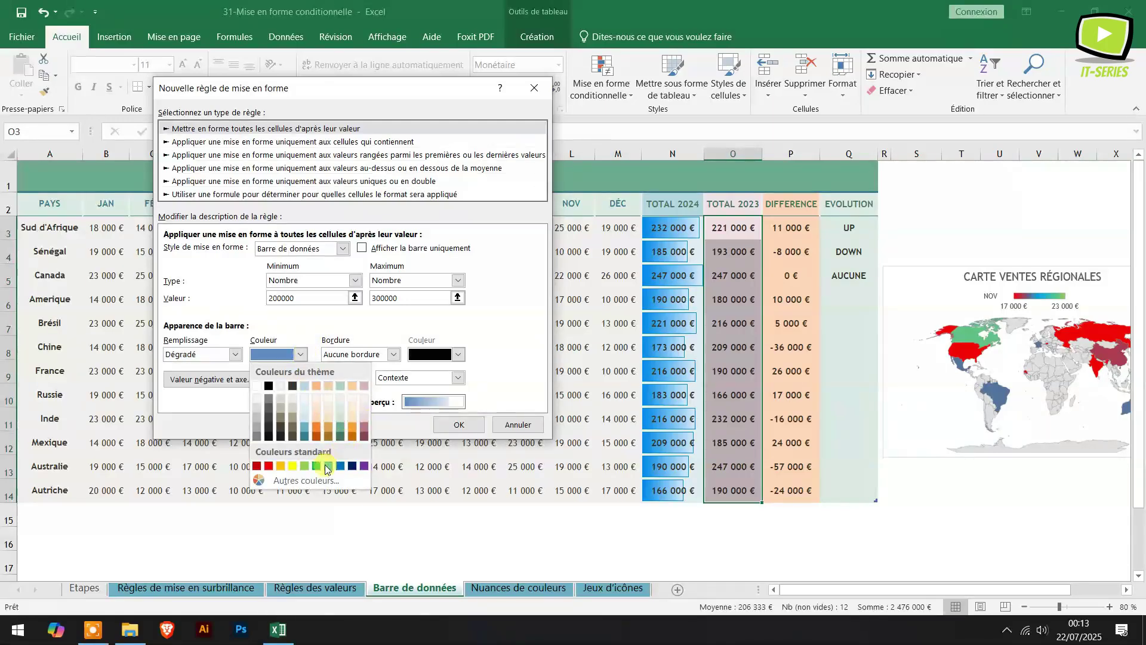
{"action": "left_click", "coordinate": [341, 387]}
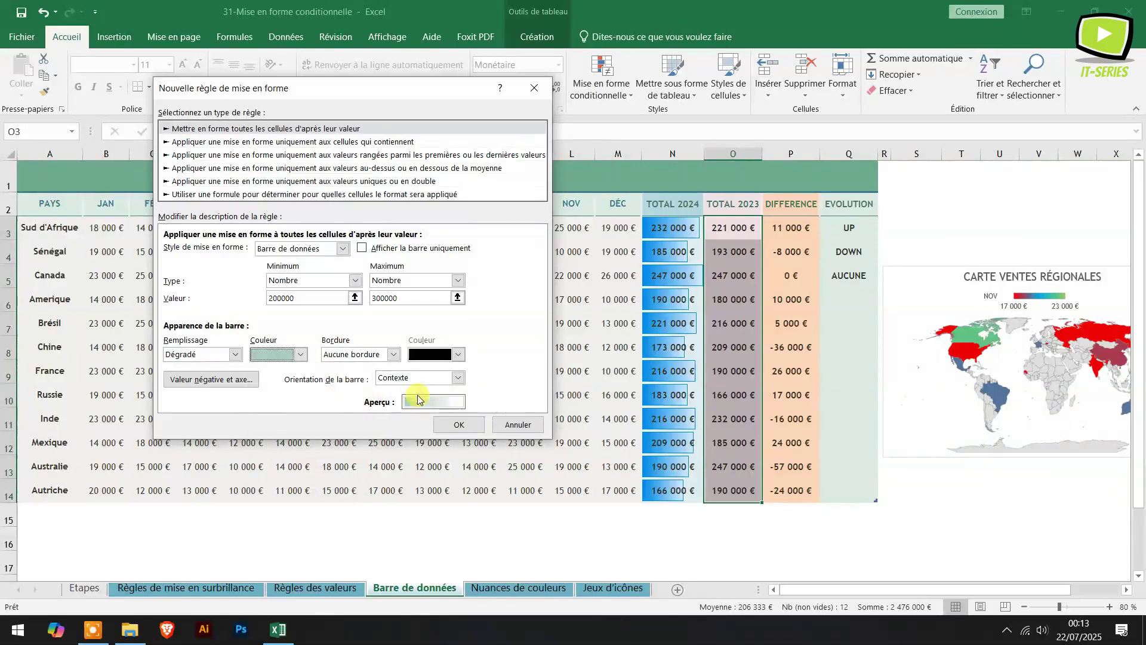
{"action": "left_click", "coordinate": [458, 425]}
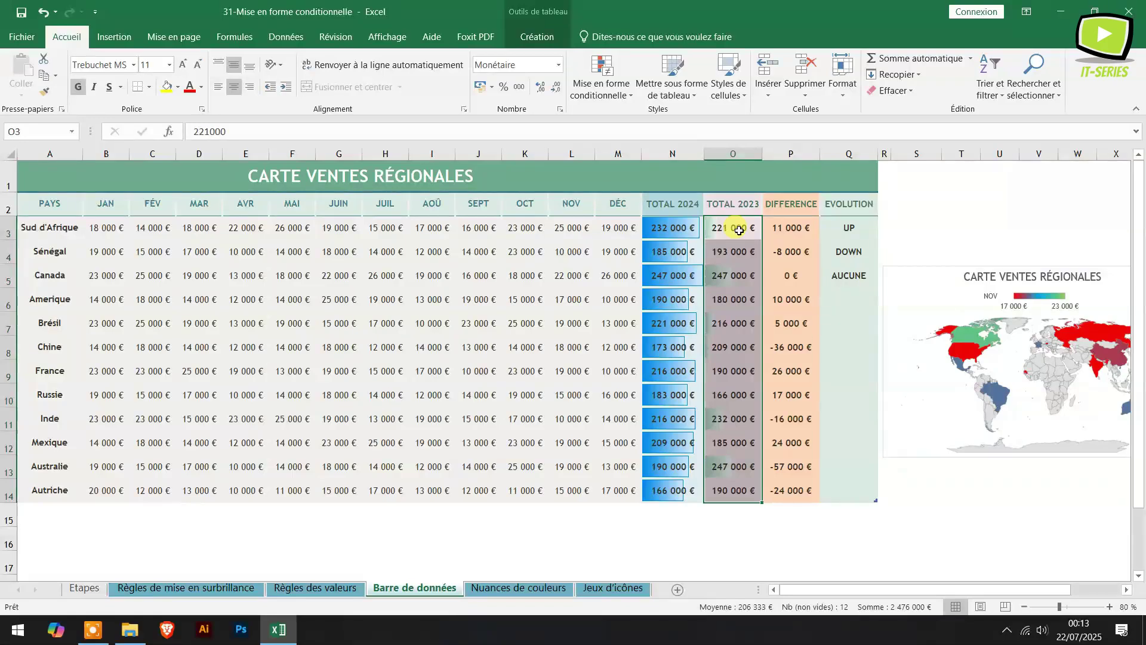
{"action": "left_click", "coordinate": [744, 282]}
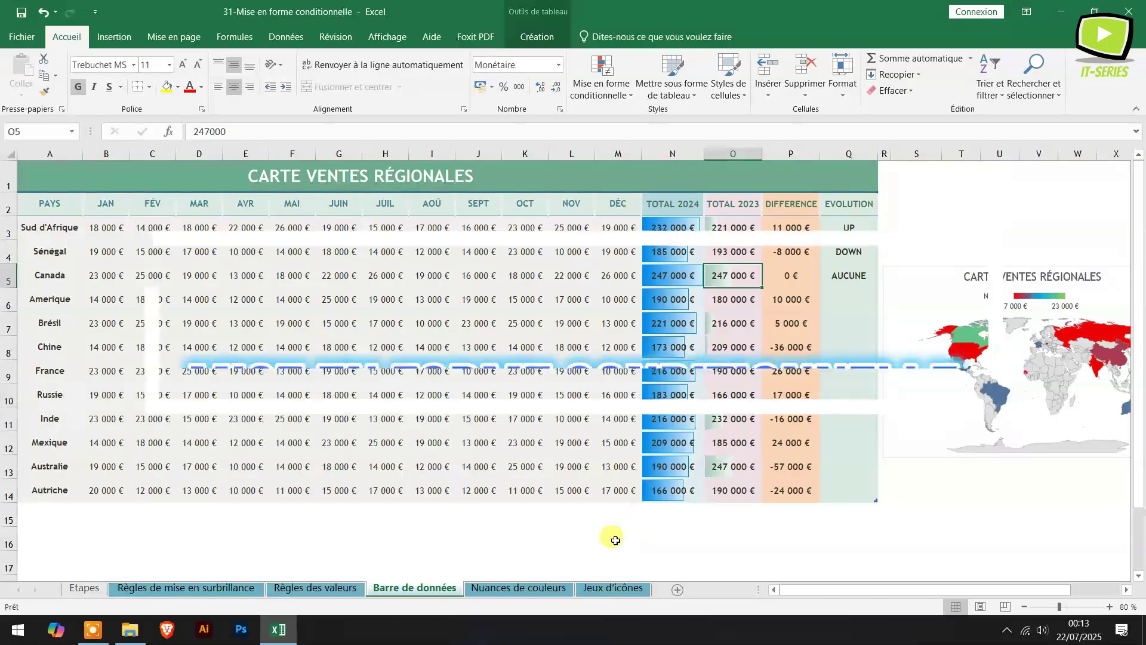
Step: On the Nuances de couleurs sheet, apply a green-yellow-red colour scale to the TOTAL 2024 values in N3:N14, with red for the highest
{"action": "left_click", "coordinate": [510, 592]}
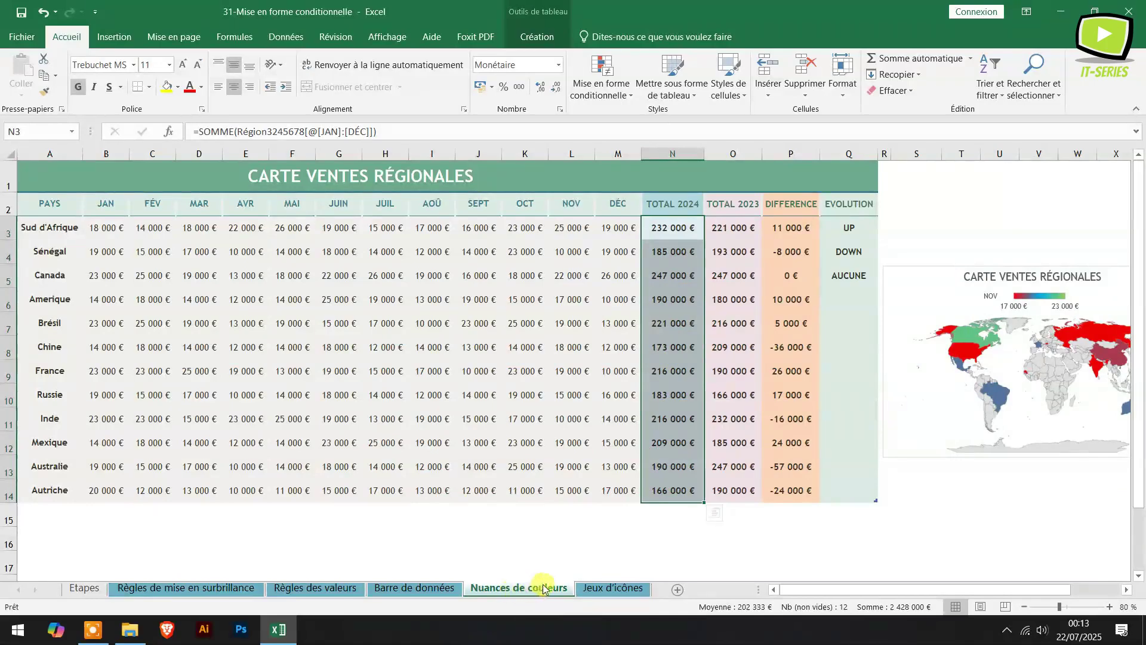
{"action": "left_click", "coordinate": [675, 518]}
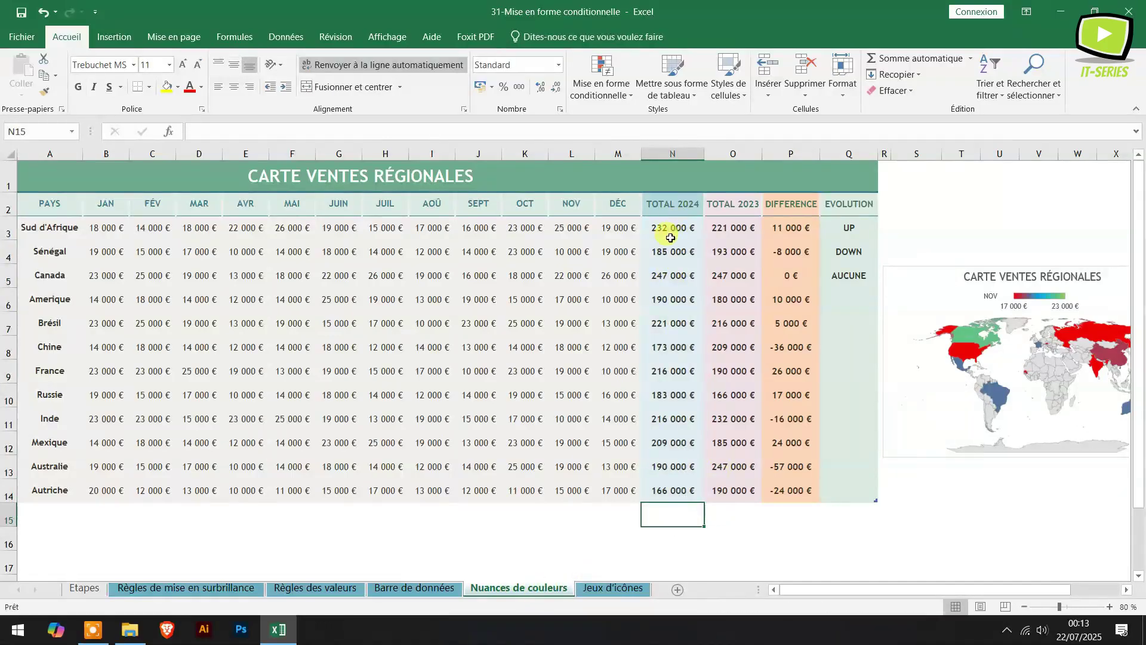
{"action": "left_click_drag", "start_coordinate": [671, 238], "coordinate": [673, 486]}
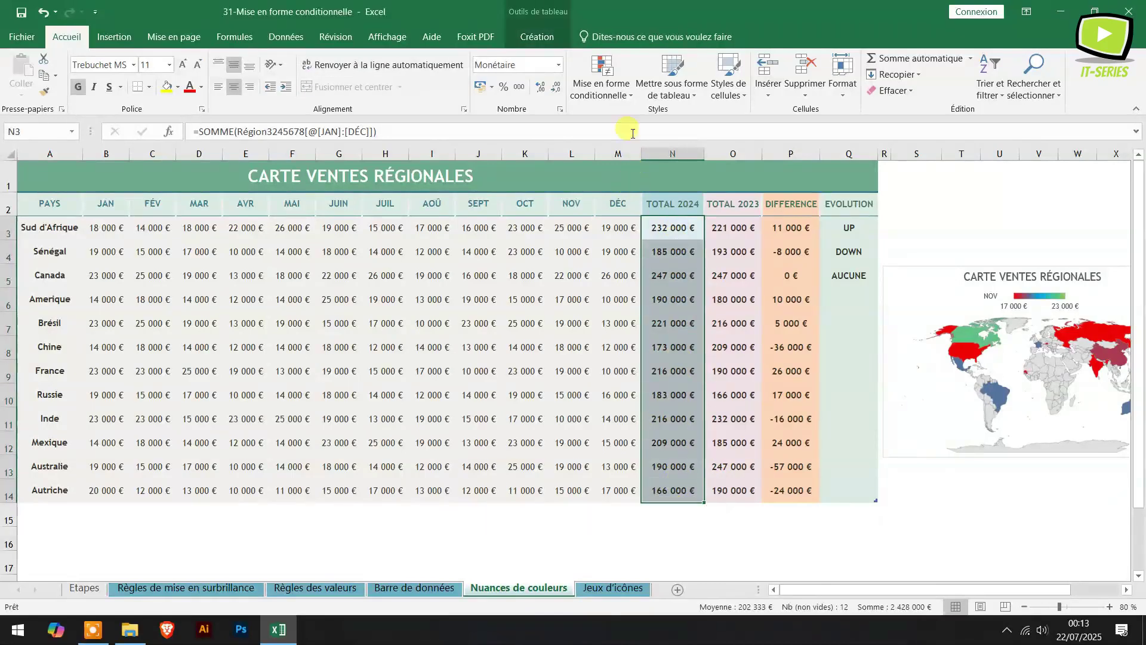
{"action": "left_click", "coordinate": [631, 95]}
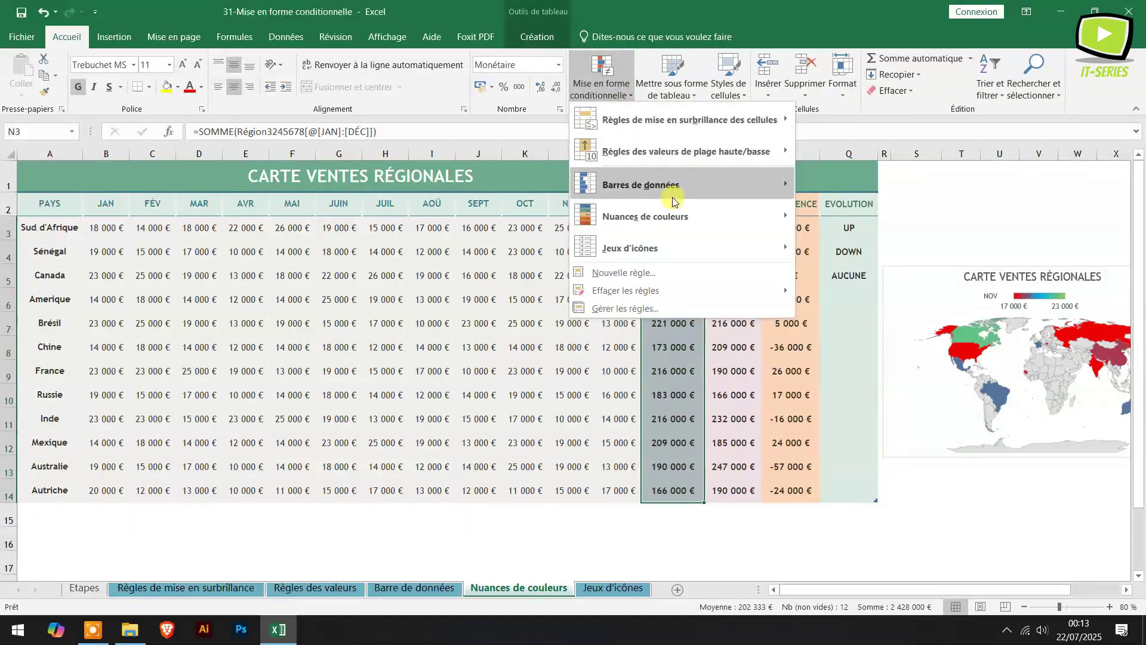
{"action": "mouse_move", "coordinate": [670, 212]}
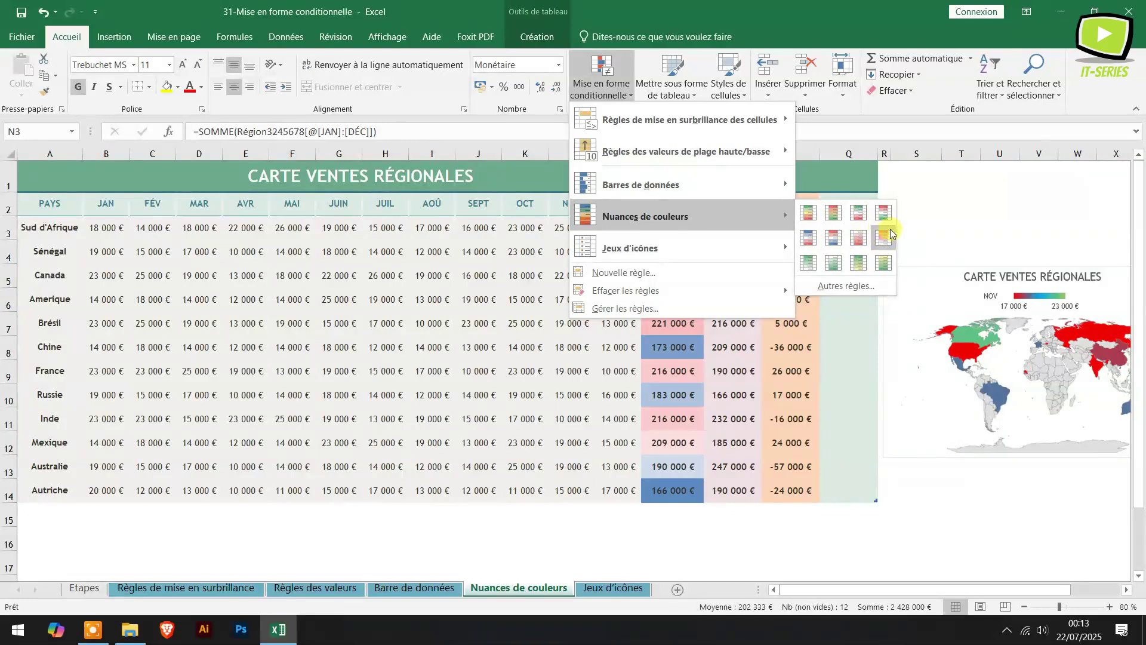
{"action": "left_click", "coordinate": [833, 215]}
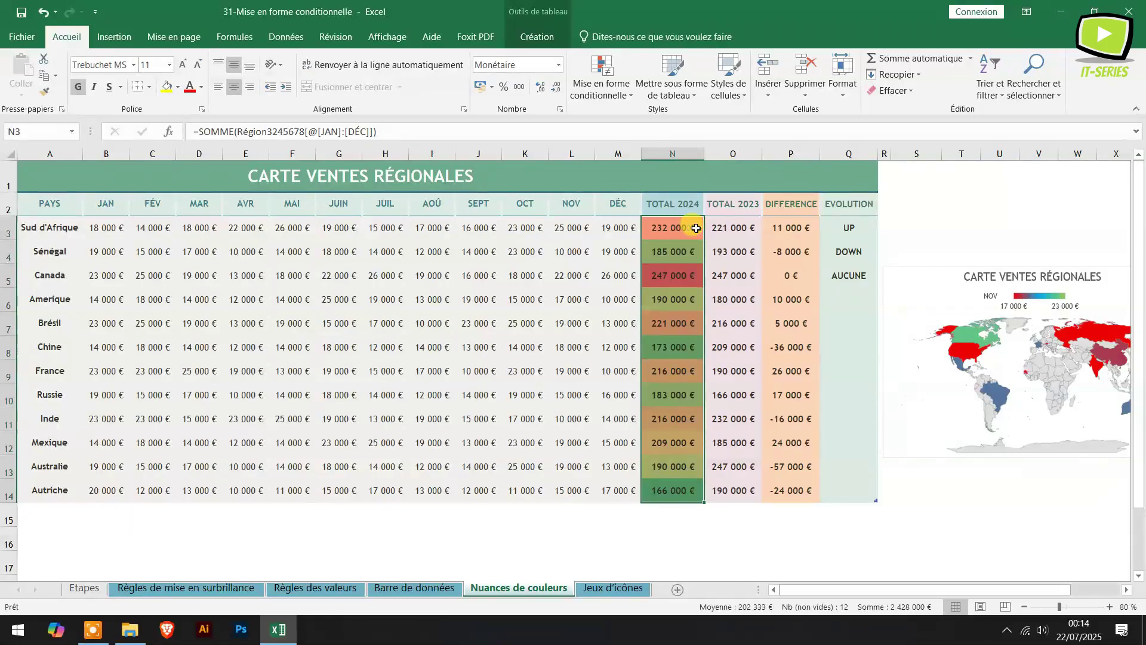
Step: Start a custom colour scale rule for the TOTAL 2023 values in O3:O14 using the Échelle à trois couleurs style
{"action": "left_click", "coordinate": [740, 225]}
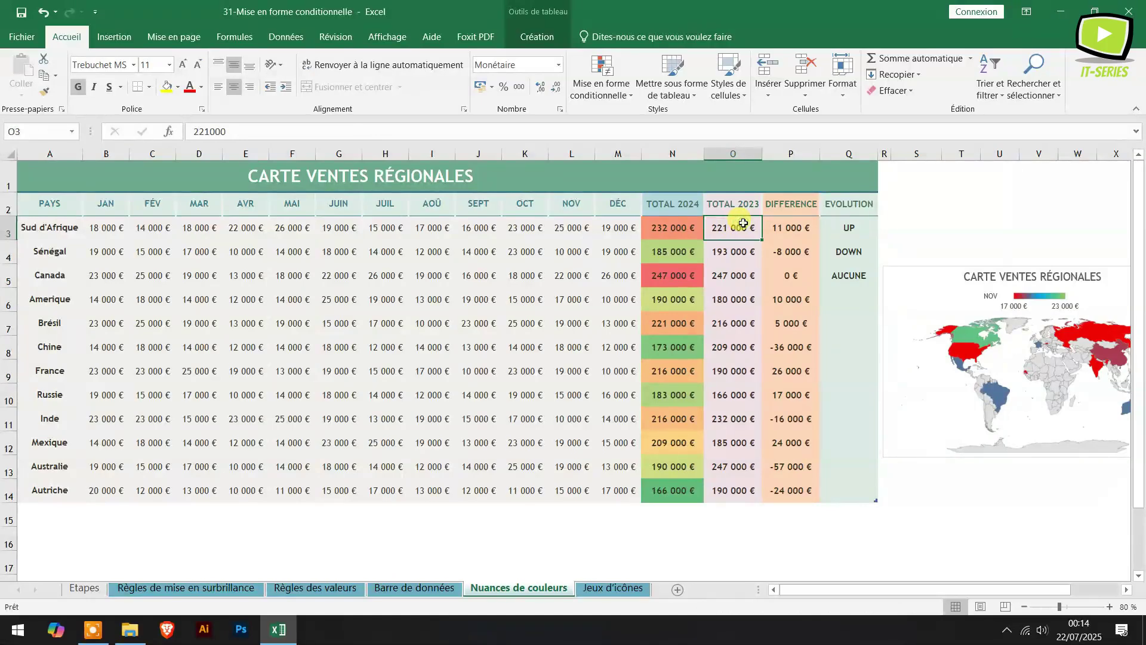
{"action": "left_click_drag", "start_coordinate": [742, 223], "coordinate": [734, 493]}
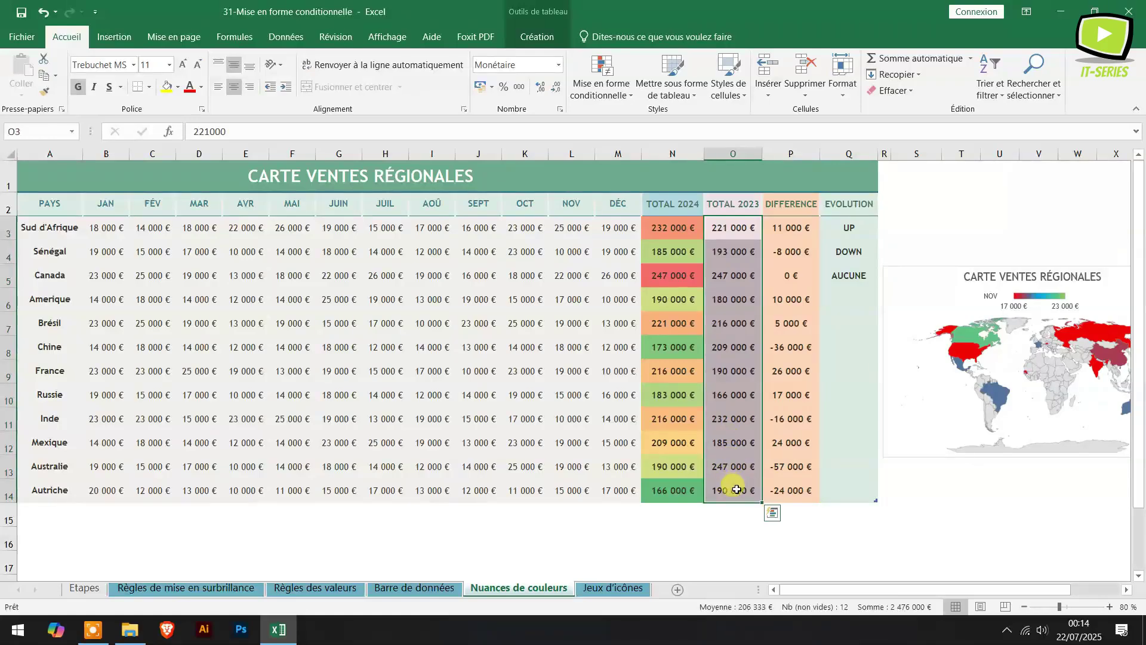
{"action": "left_click", "coordinate": [617, 95]}
{"action": "mouse_move", "coordinate": [677, 164]}
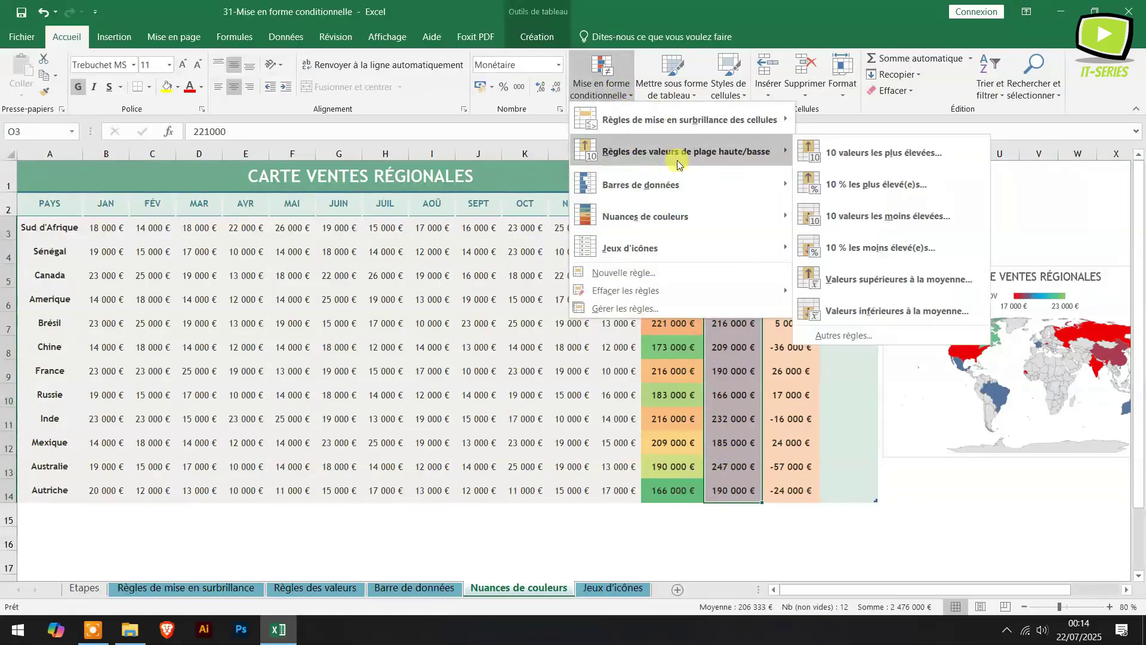
{"action": "mouse_move", "coordinate": [729, 215]}
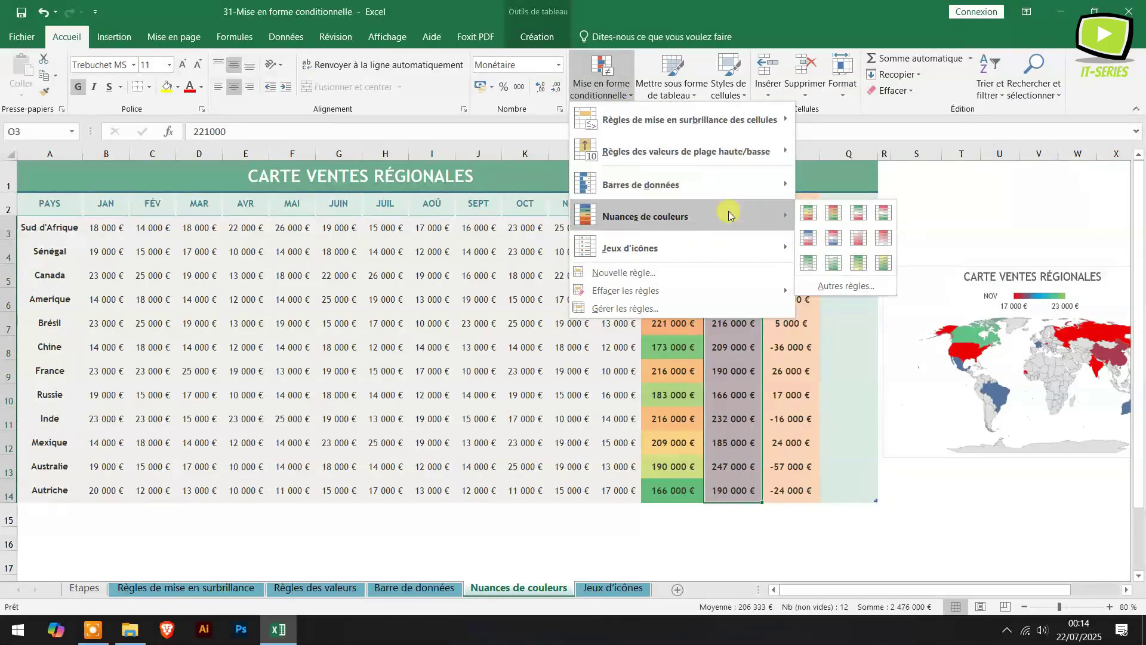
{"action": "left_click", "coordinate": [856, 292]}
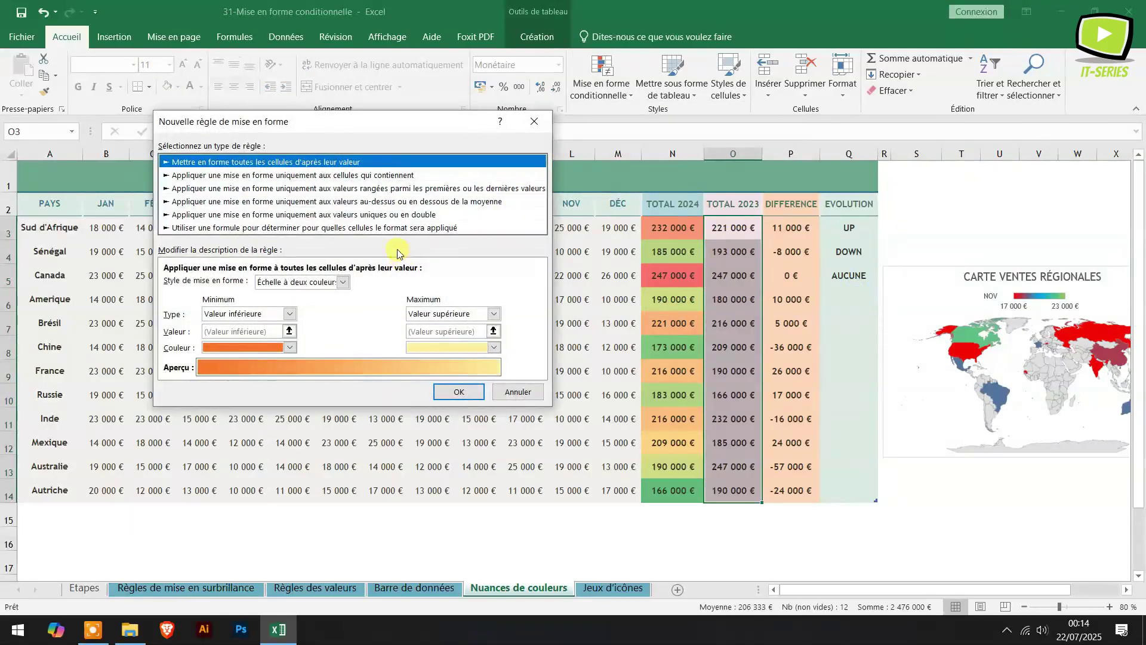
{"action": "mouse_move", "coordinate": [364, 126]}
{"action": "left_mouse_down"}
{"action": "mouse_move", "coordinate": [352, 80]}
{"action": "mouse_move", "coordinate": [359, 204]}
{"action": "mouse_move", "coordinate": [360, 114]}
{"action": "left_mouse_up"}
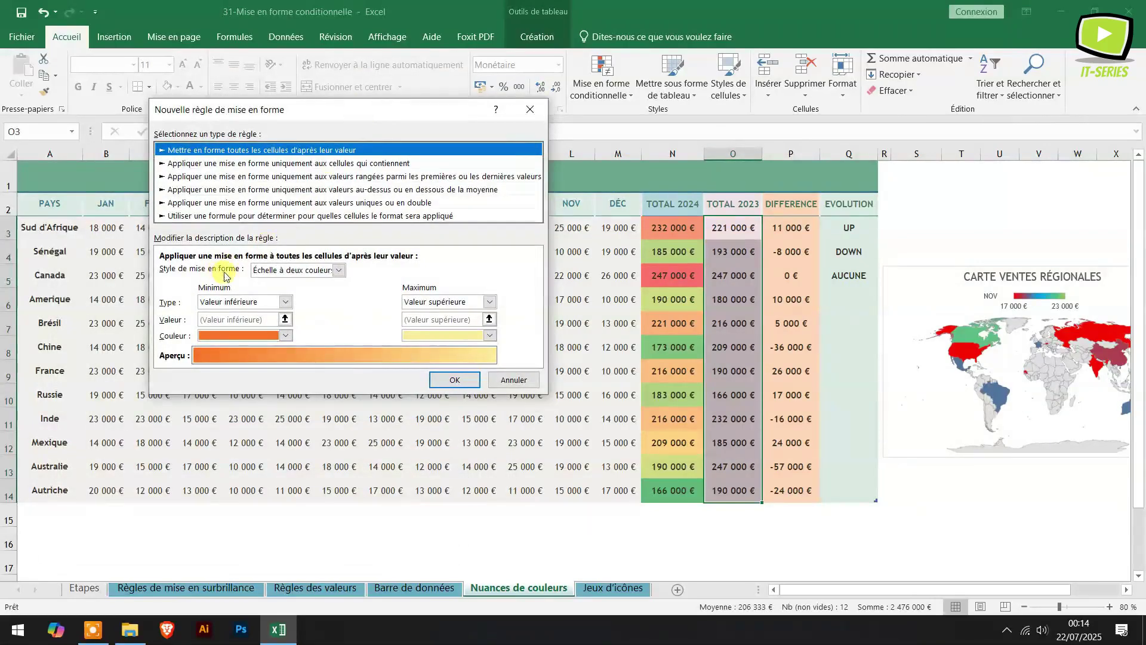
{"action": "left_click", "coordinate": [339, 272]}
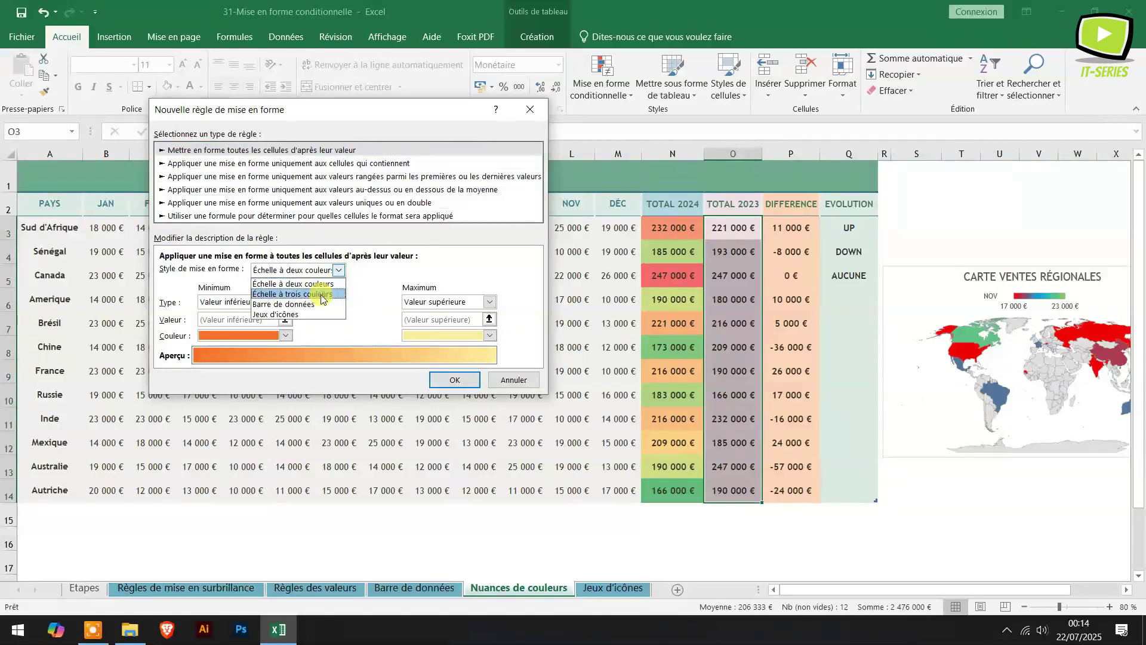
{"action": "left_click", "coordinate": [321, 294]}
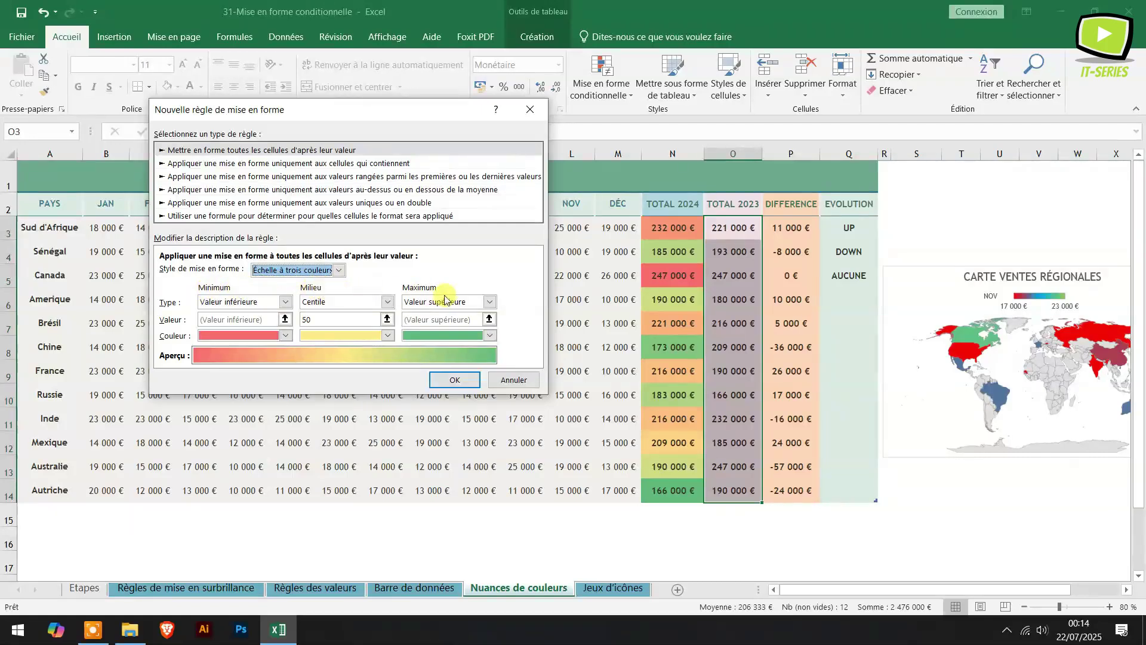
Step: Set the minimum, midpoint and maximum types of the three-colour scale to Nombre
{"action": "left_click", "coordinate": [246, 302]}
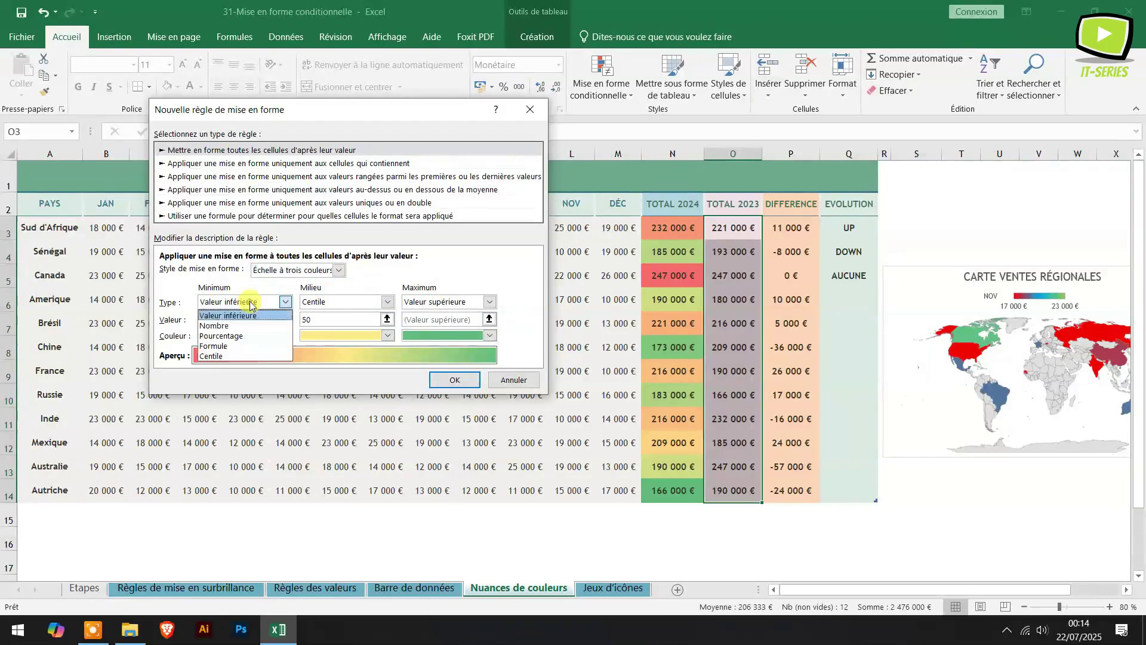
{"action": "left_click", "coordinate": [238, 325]}
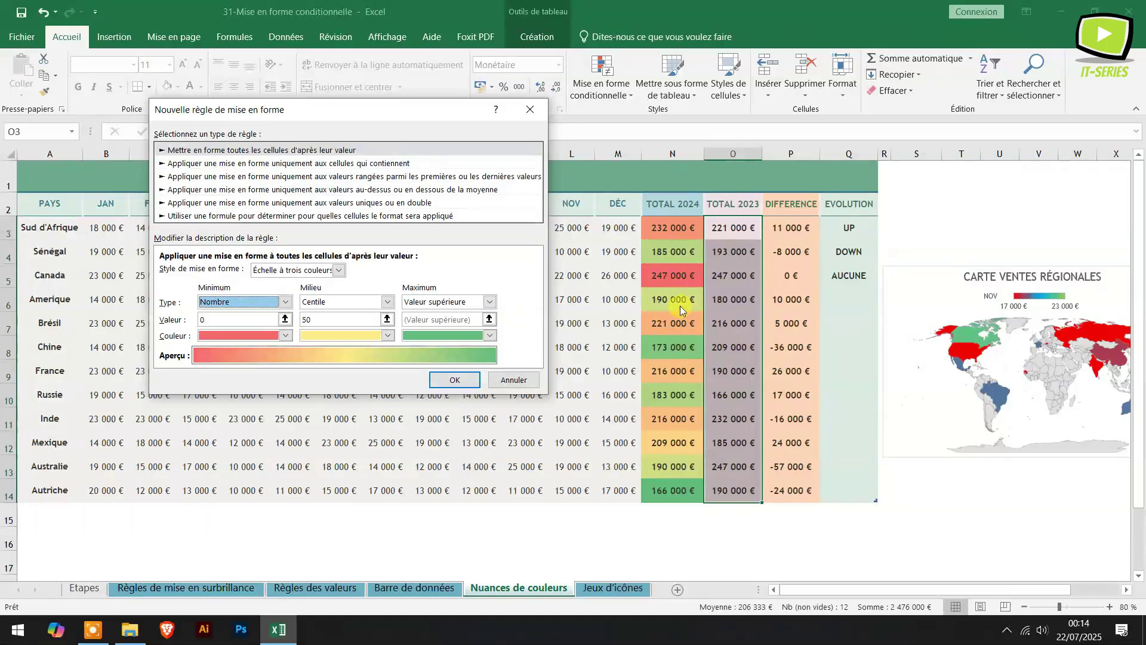
{"action": "left_click", "coordinate": [385, 302]}
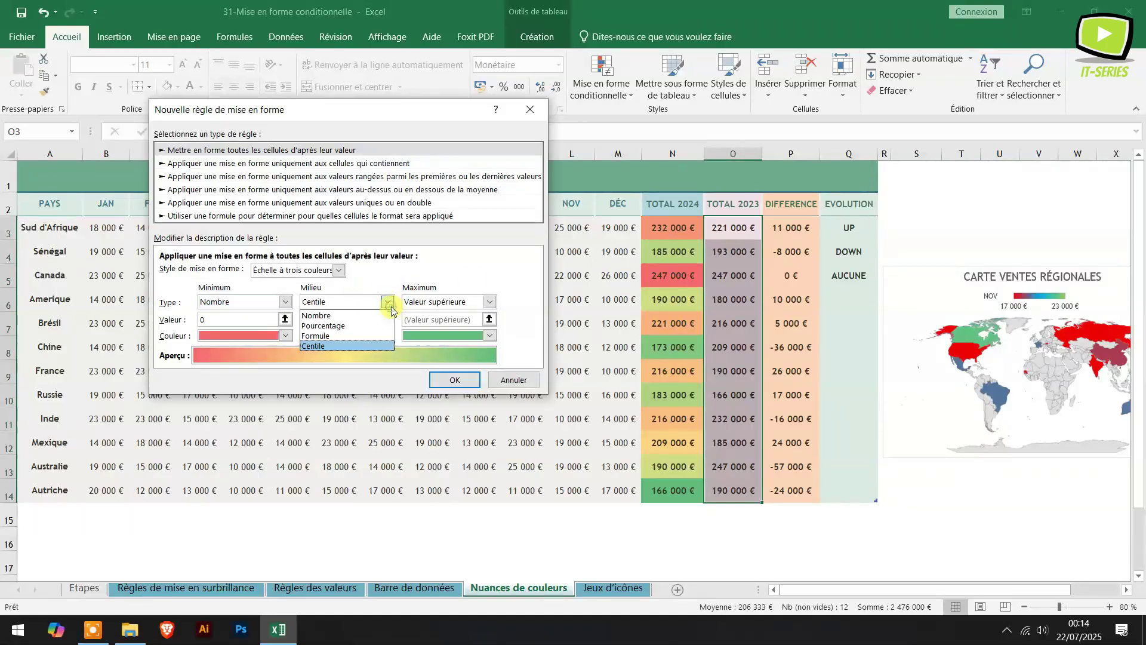
{"action": "left_click", "coordinate": [338, 315]}
{"action": "left_click", "coordinate": [489, 302]}
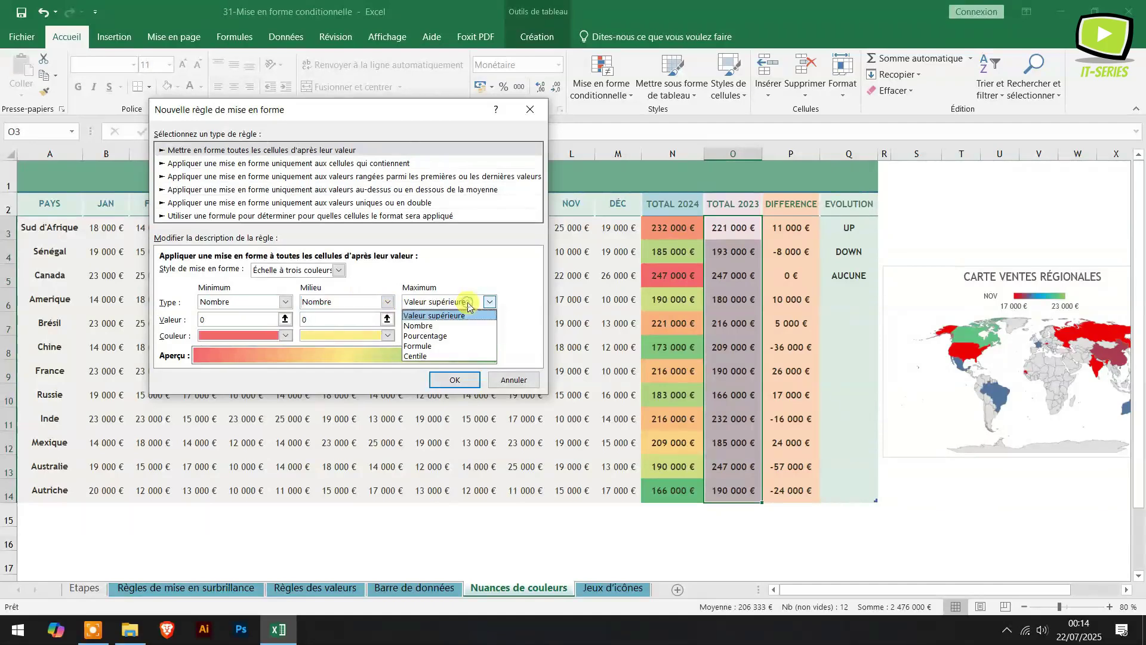
{"action": "left_click", "coordinate": [427, 327]}
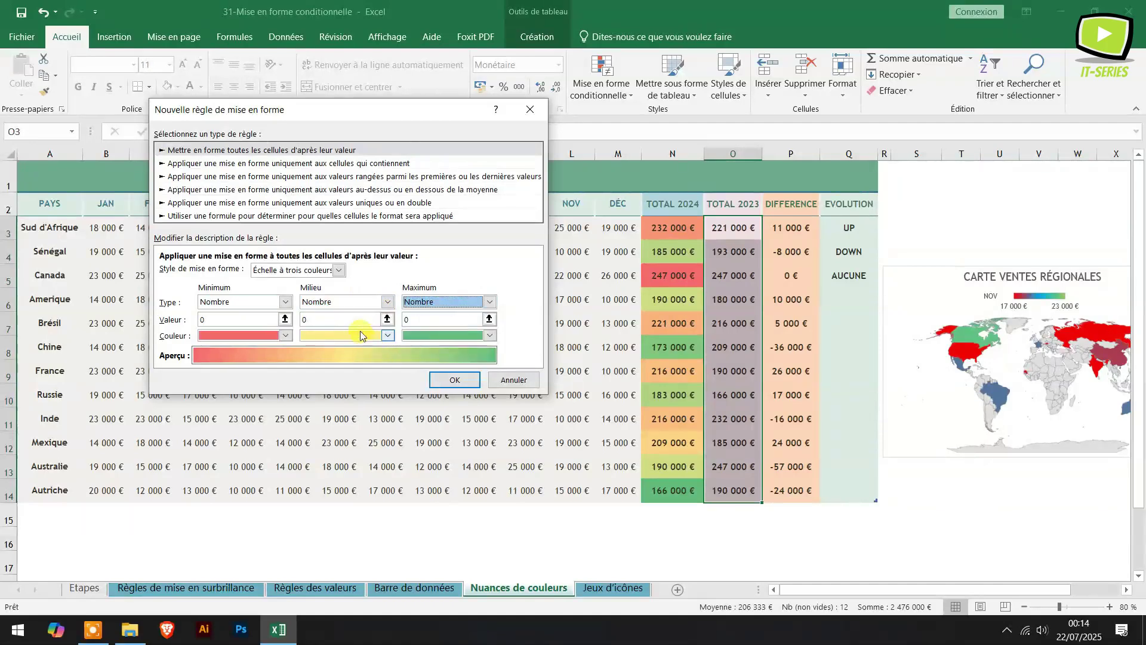
Step: Set the colour scale's minimum value to 180000, its midpoint to 210000 and its maximum to 250000
{"action": "left_click", "coordinate": [214, 317]}
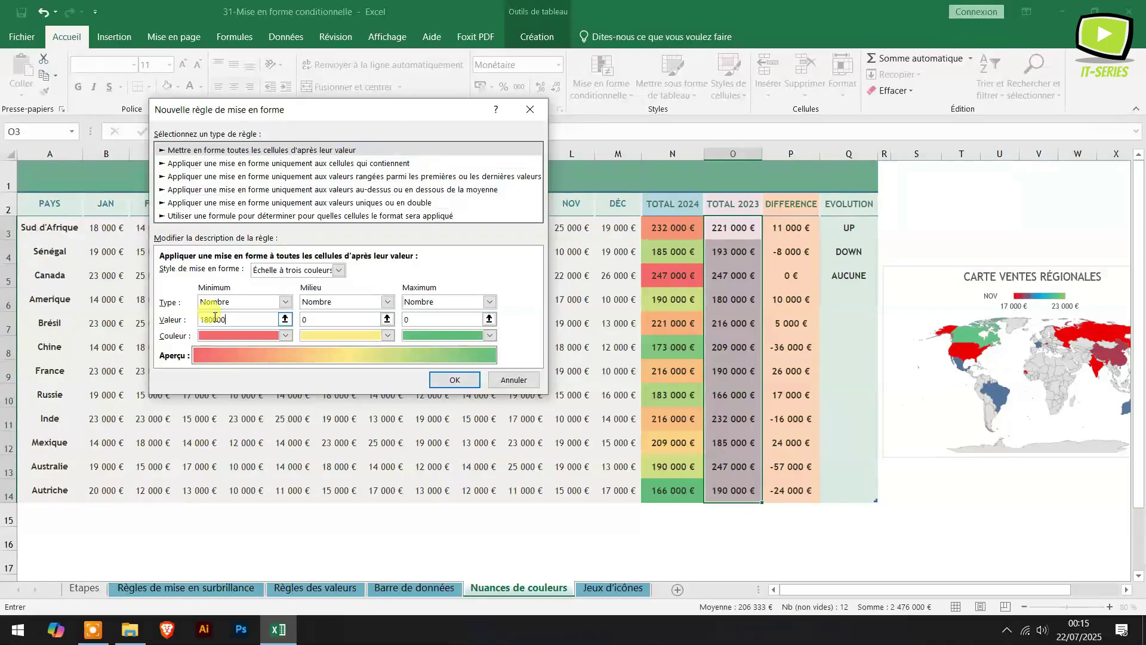
{"action": "left_click", "coordinate": [318, 322]}
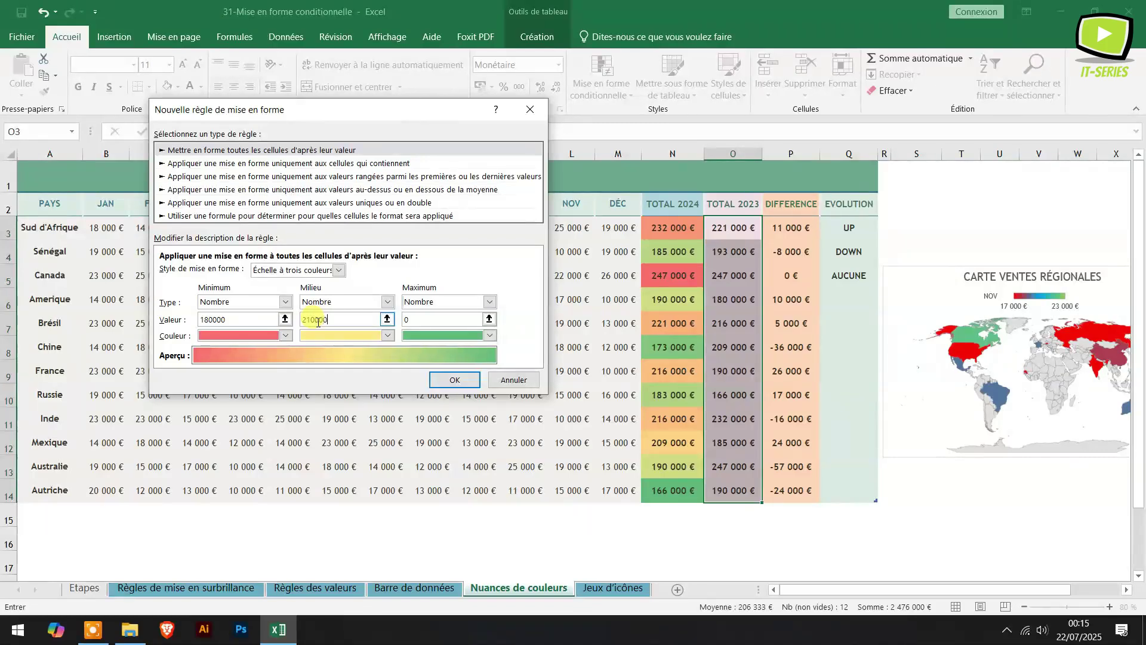
{"action": "left_click", "coordinate": [419, 320]}
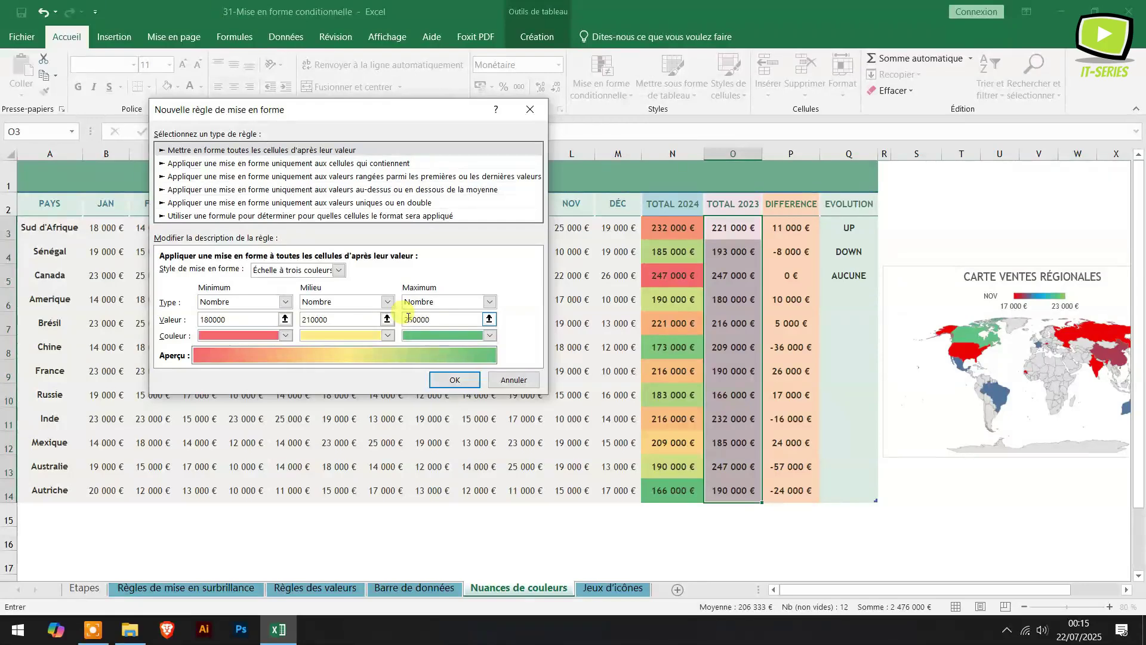
Step: Colour the scale's minimum red, midpoint light blue and maximum light green, and apply the rule to the TOTAL 2023 values
{"action": "left_click", "coordinate": [286, 336]}
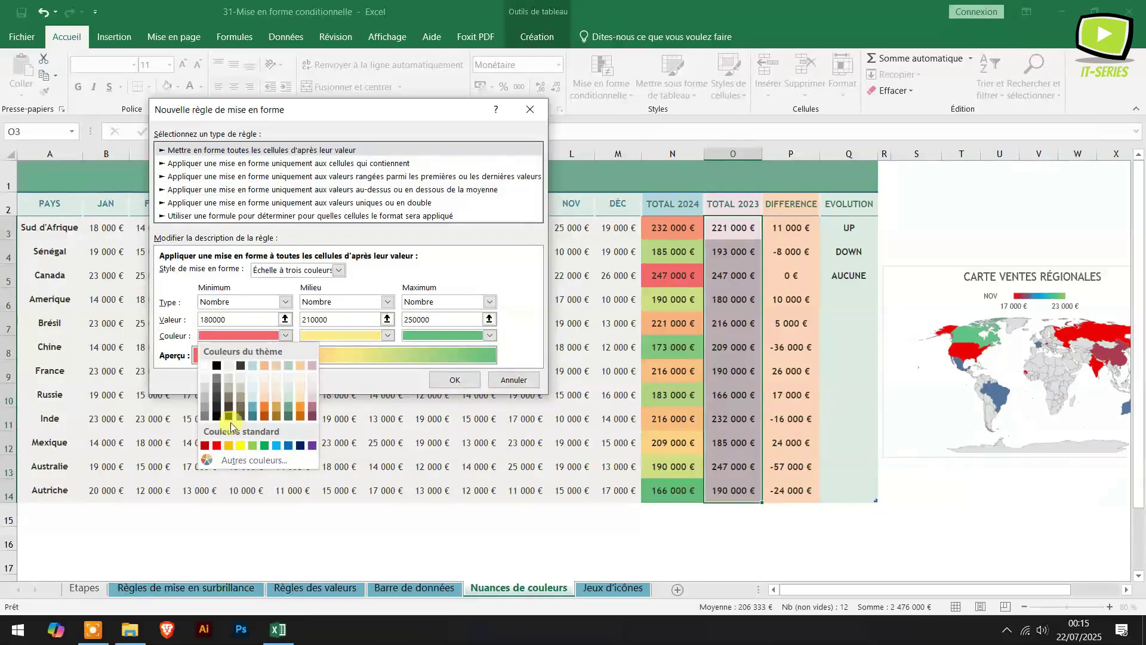
{"action": "left_click", "coordinate": [217, 445]}
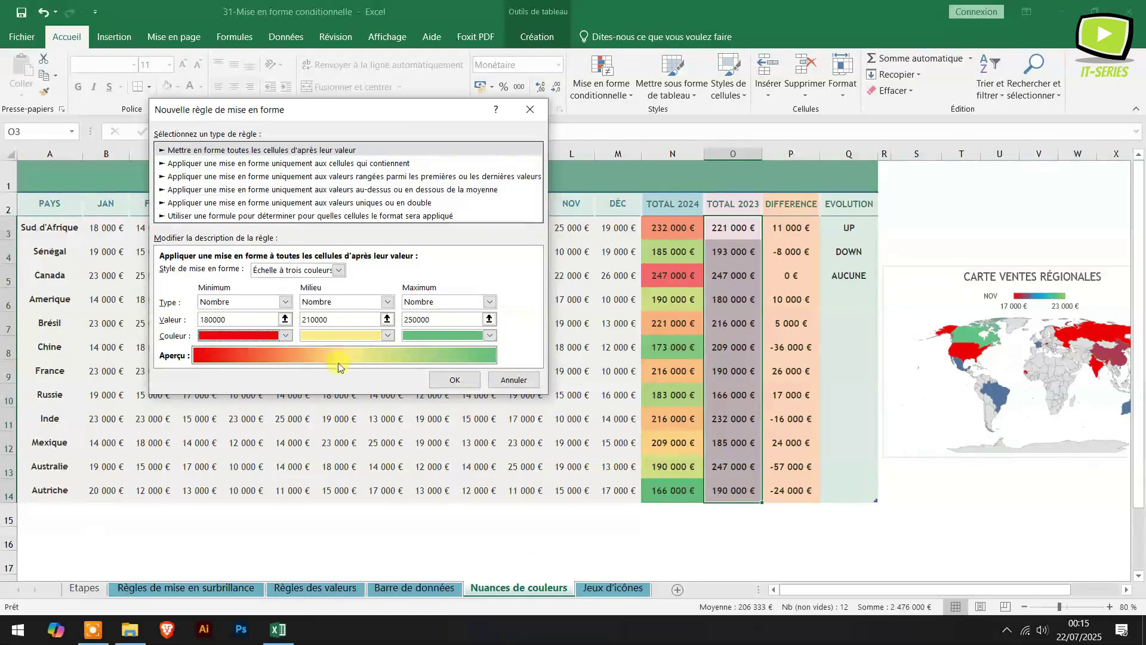
{"action": "left_click", "coordinate": [387, 335]}
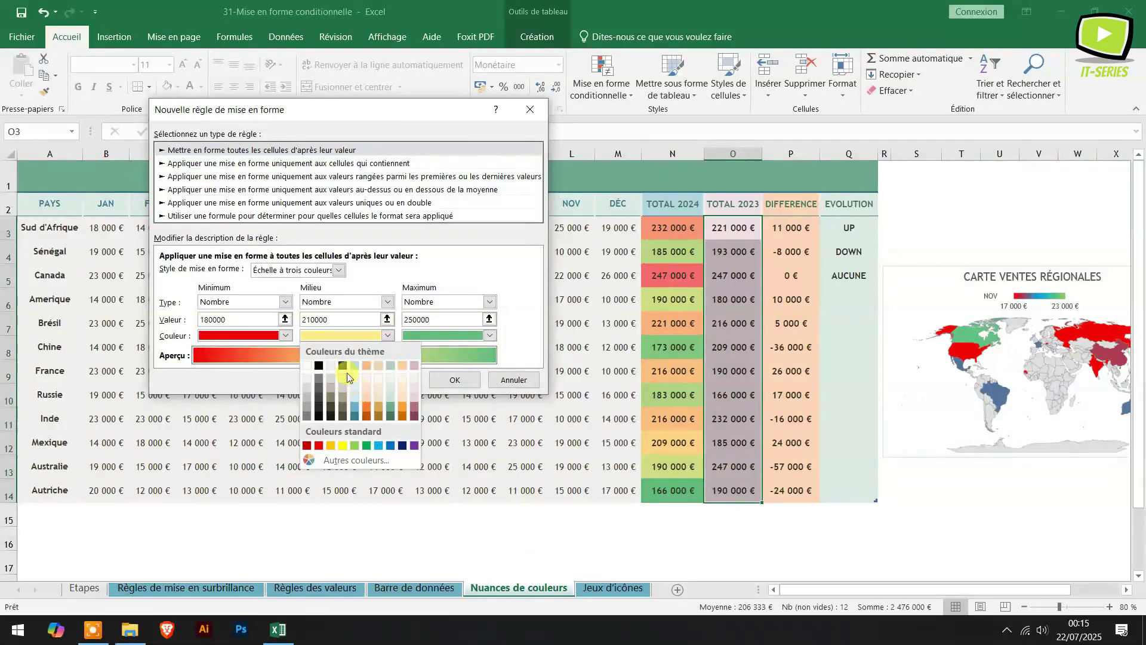
{"action": "left_click", "coordinate": [377, 446]}
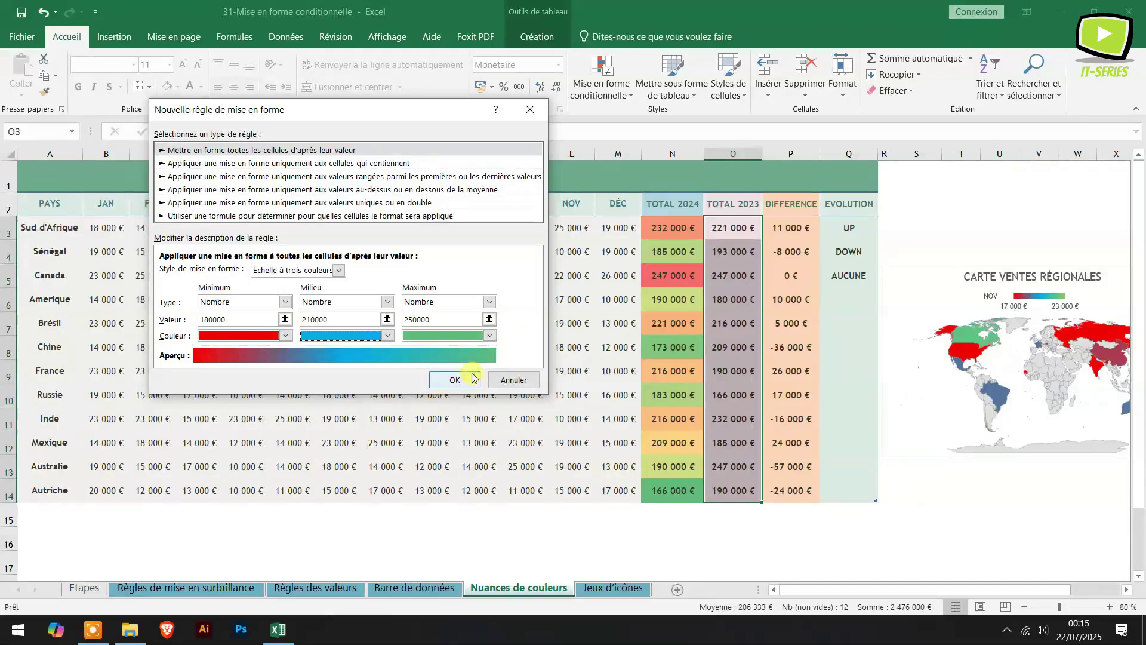
{"action": "left_click", "coordinate": [490, 336]}
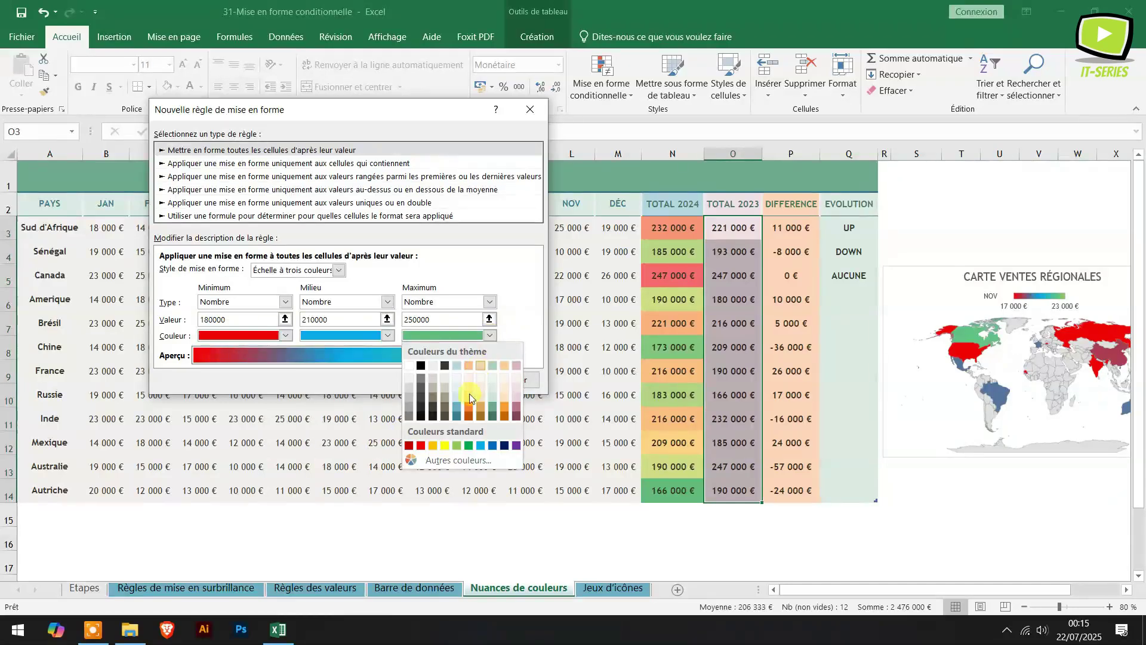
{"action": "left_click", "coordinate": [457, 445]}
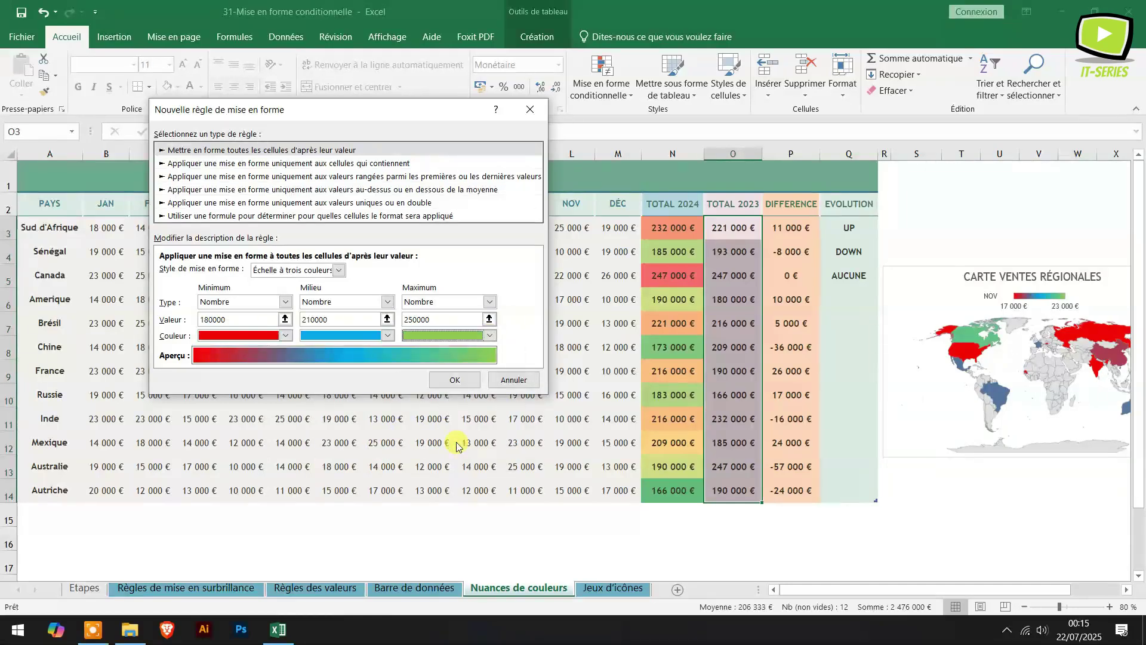
{"action": "left_click", "coordinate": [461, 381]}
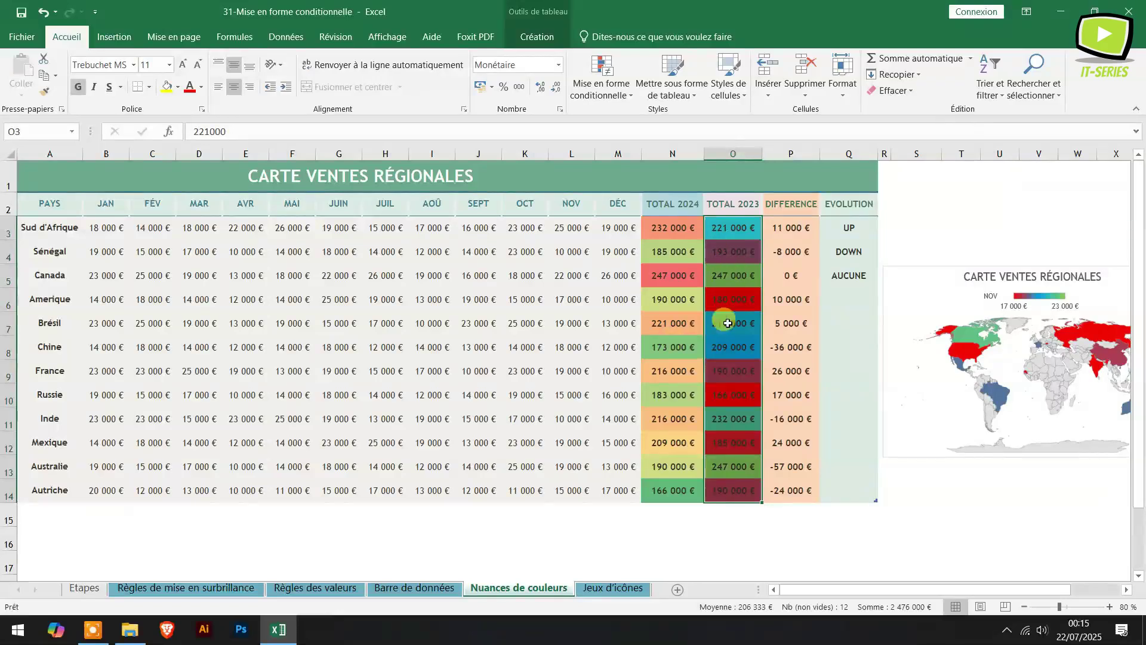
Step: Open the Jeux d'icônes sheet
{"action": "left_click", "coordinate": [808, 323]}
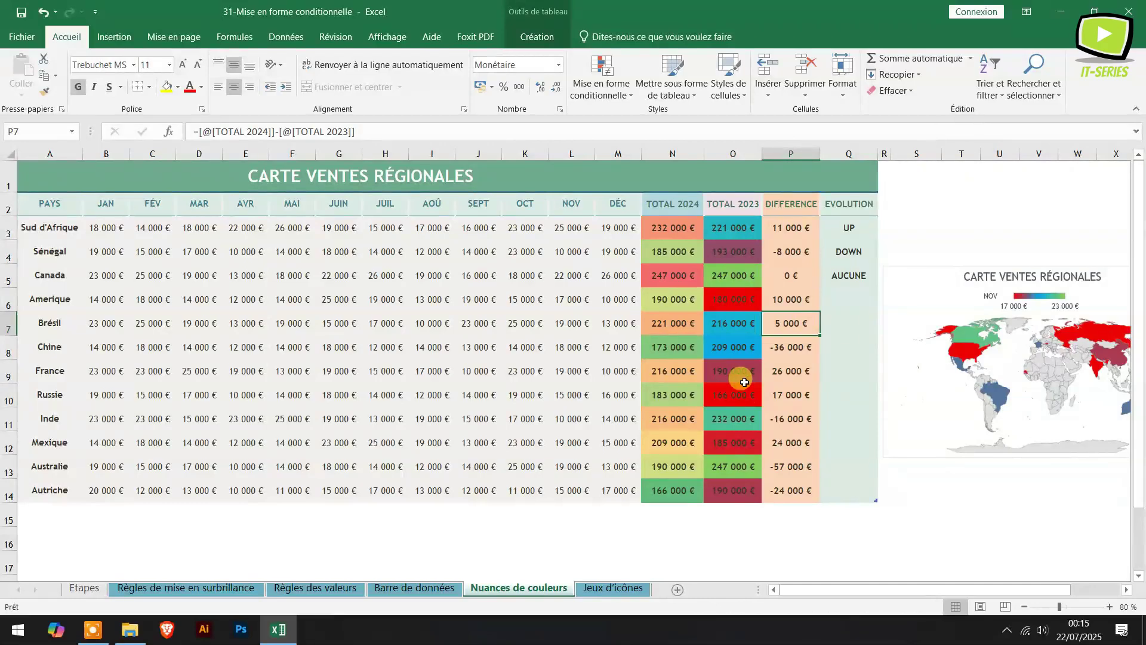
{"action": "left_click", "coordinate": [609, 588]}
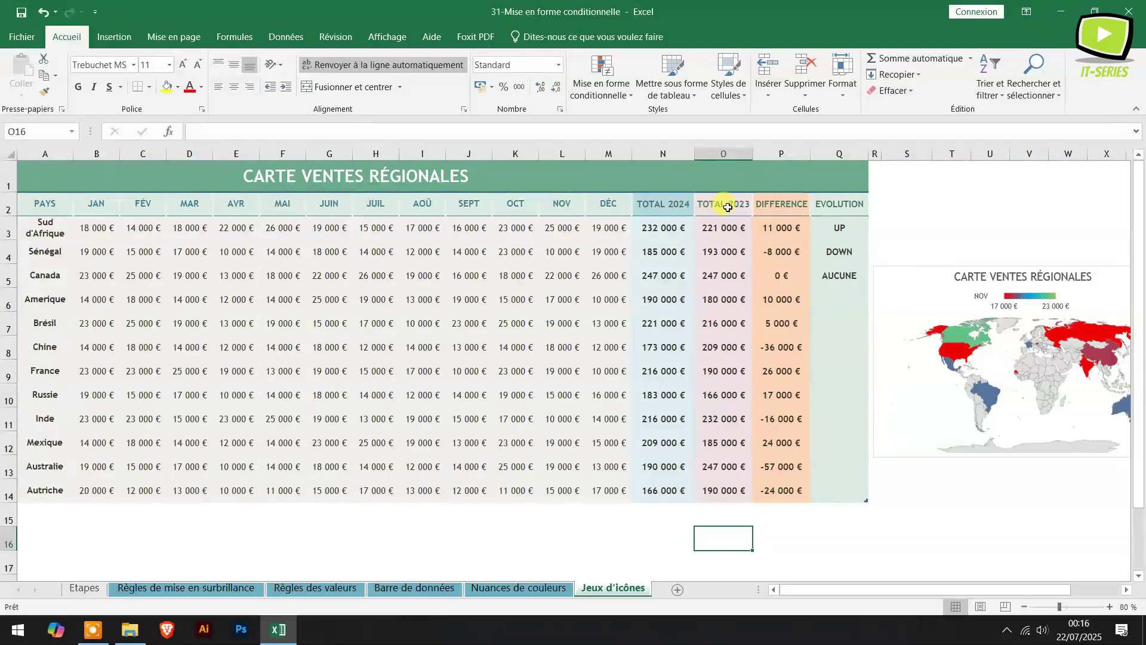
Step: Apply the directional icon set with three coloured arrows to the DIFFERENCE values in P3:P14
{"action": "left_click", "coordinate": [778, 226]}
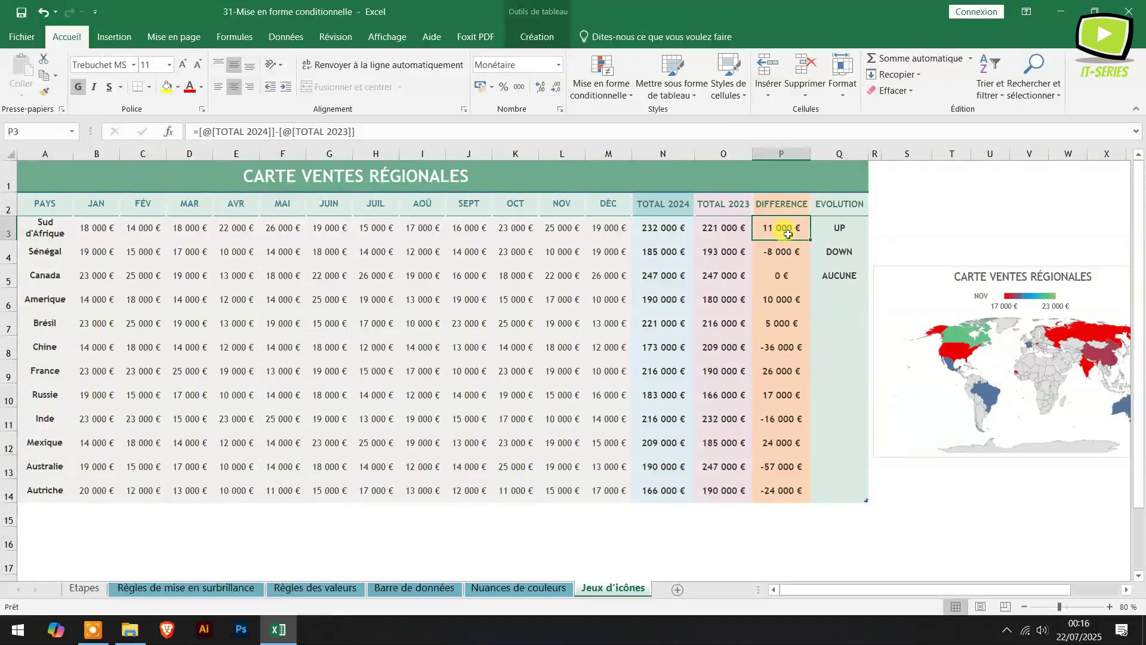
{"action": "left_click_drag", "start_coordinate": [788, 235], "coordinate": [787, 491]}
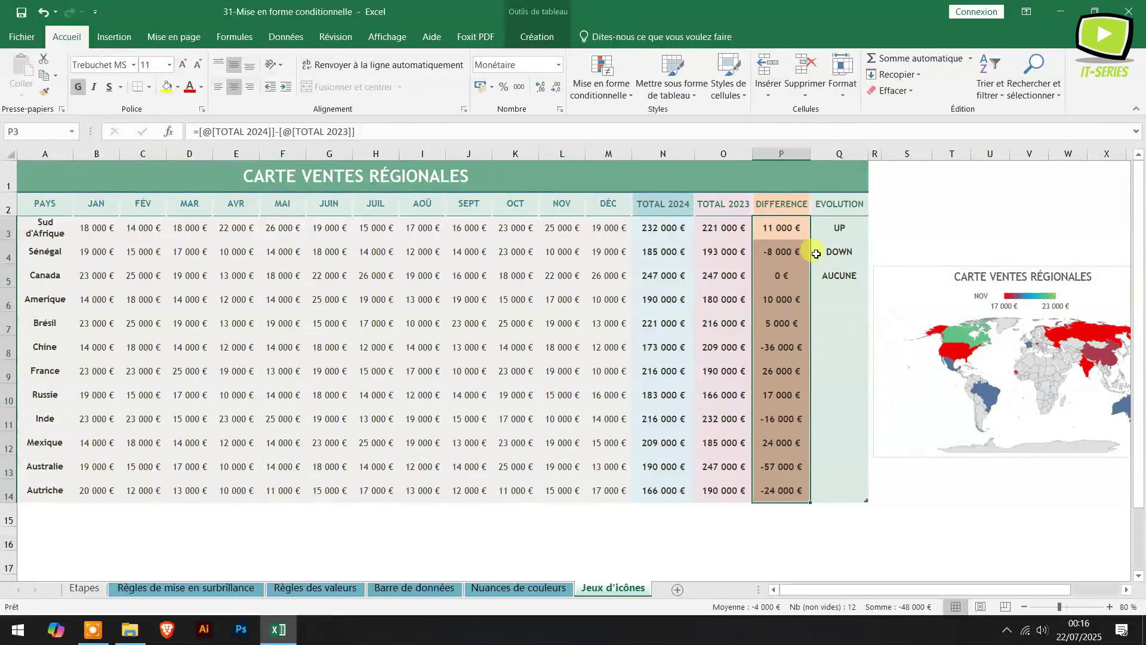
{"action": "left_click", "coordinate": [628, 98]}
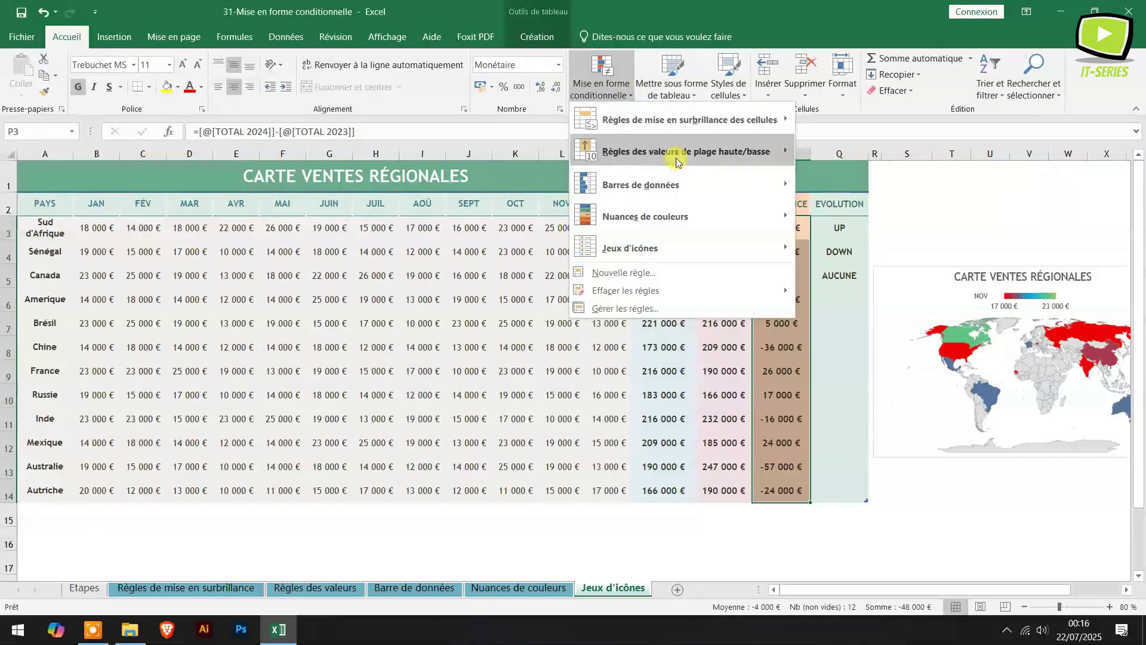
{"action": "mouse_move", "coordinate": [687, 255]}
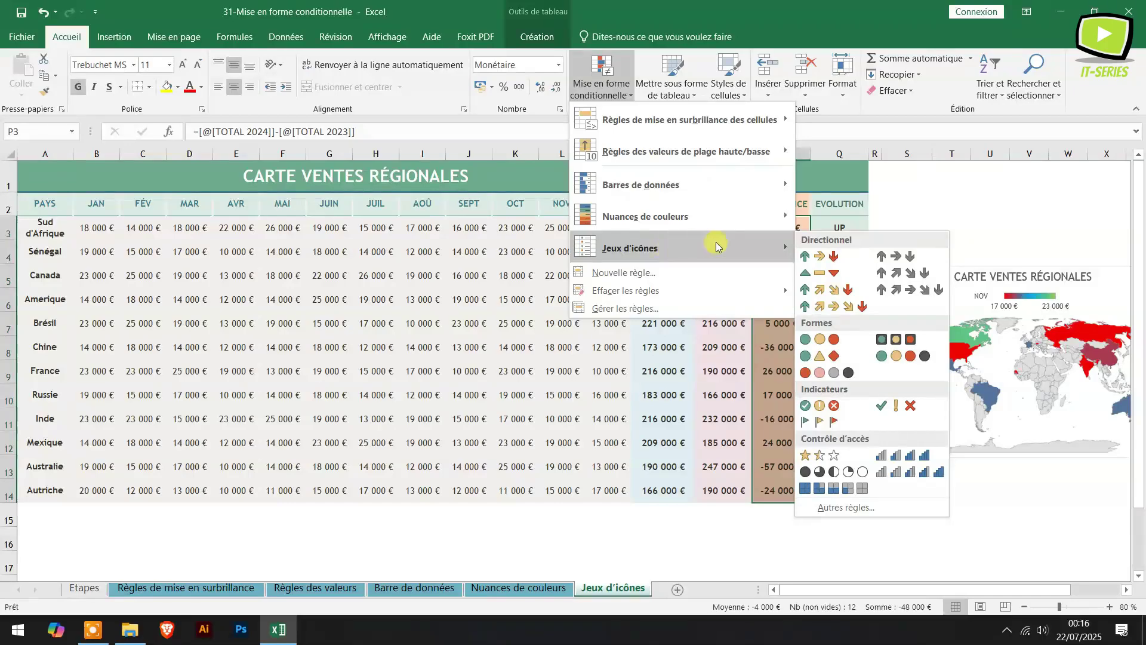
{"action": "left_click", "coordinate": [833, 257]}
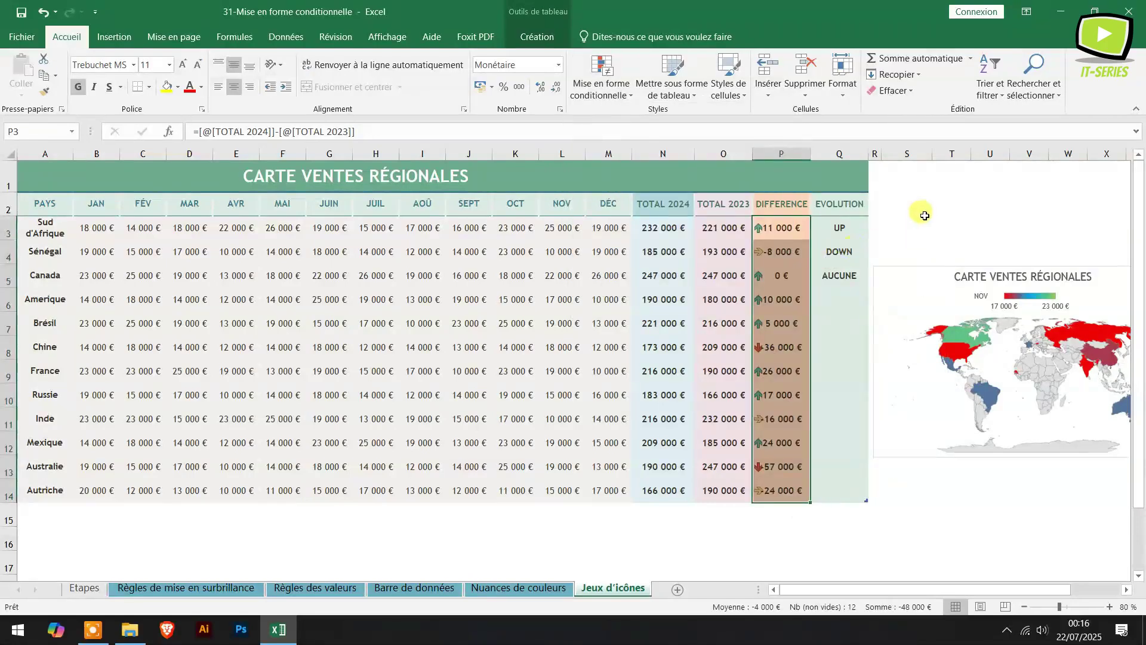
{"action": "left_click", "coordinate": [925, 215]}
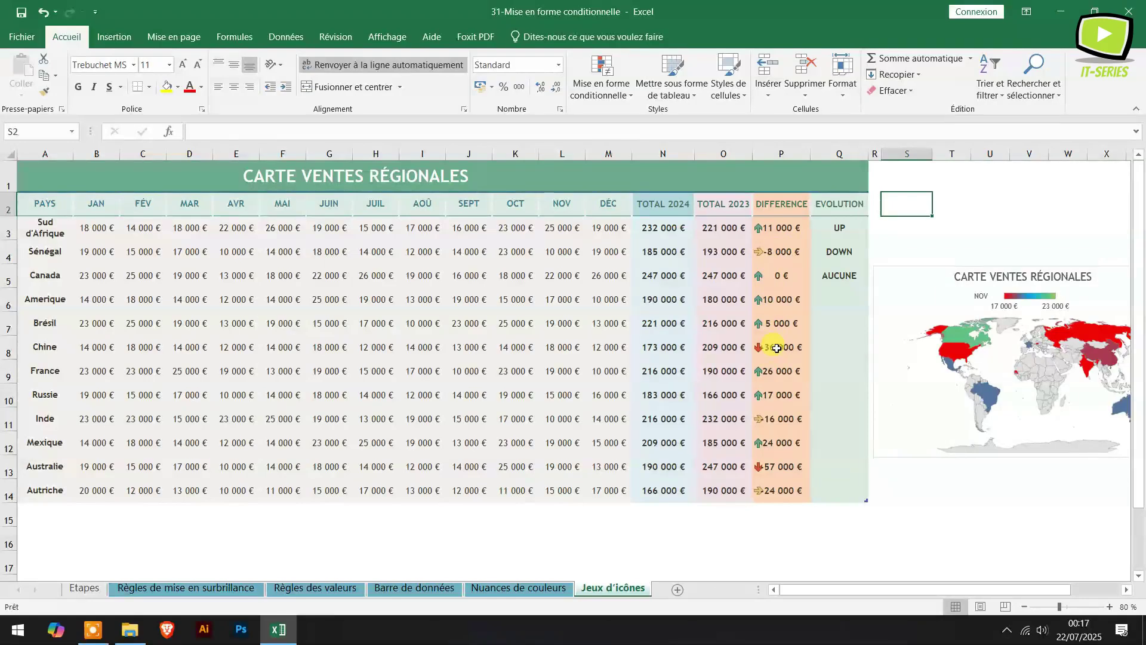
Step: Check the arrow icons of DIFFERENCE cells P11, P14 and P4, and undo the arrow icon set
{"action": "left_click", "coordinate": [778, 416]}
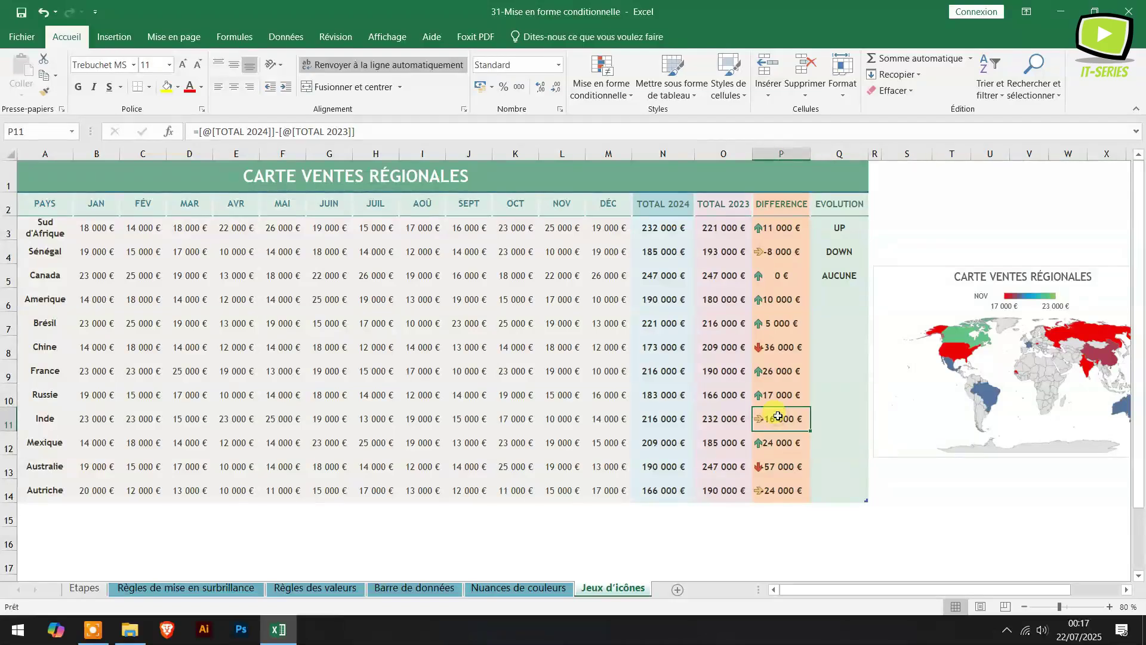
{"action": "left_click", "coordinate": [770, 490]}
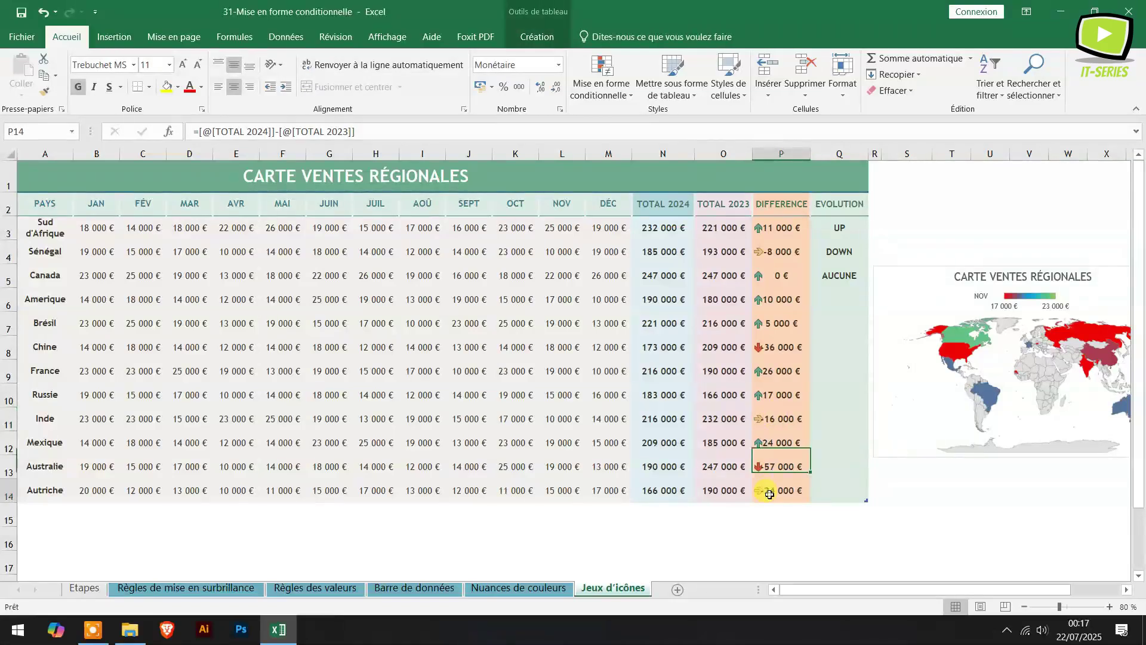
{"action": "left_click", "coordinate": [776, 251]}
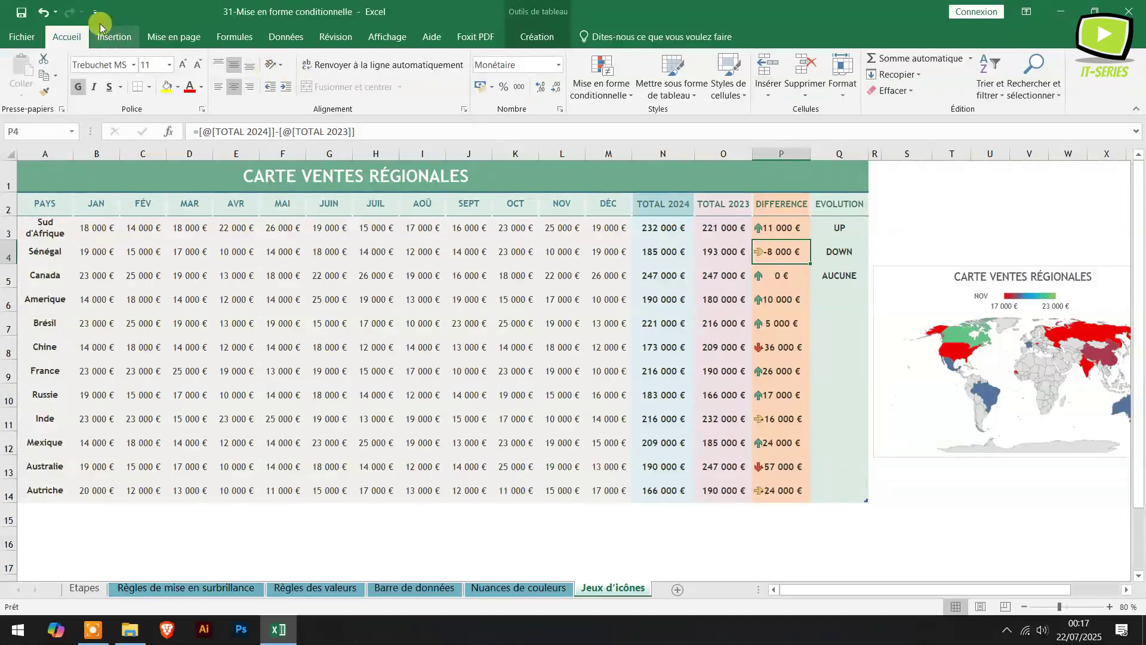
{"action": "left_click", "coordinate": [43, 15]}
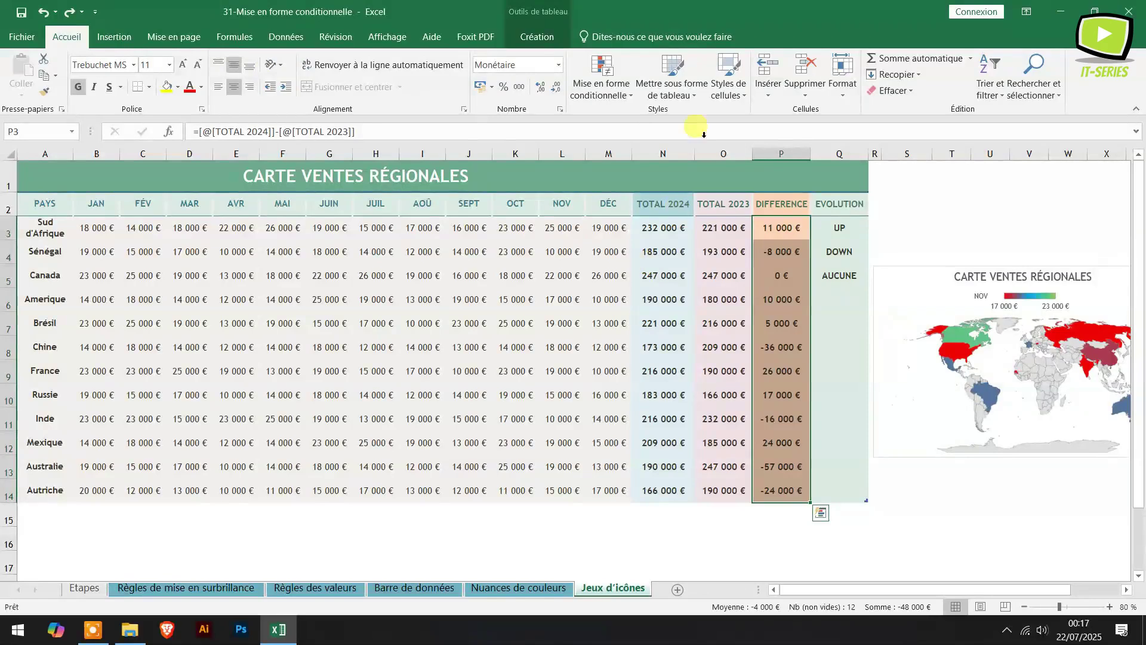
Step: Start a custom icon set rule for the DIFFERENCE values in P3:P14 using the red triangle, yellow bar and green triangle style
{"action": "left_click", "coordinate": [613, 92]}
{"action": "mouse_move", "coordinate": [762, 246]}
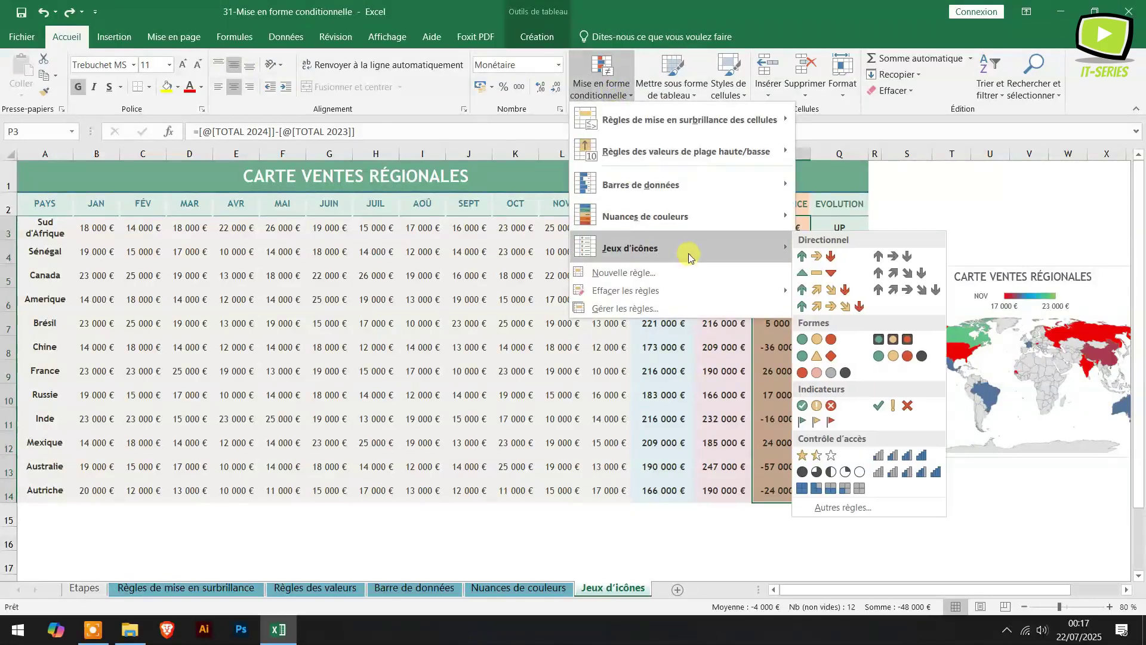
{"action": "left_click", "coordinate": [851, 509]}
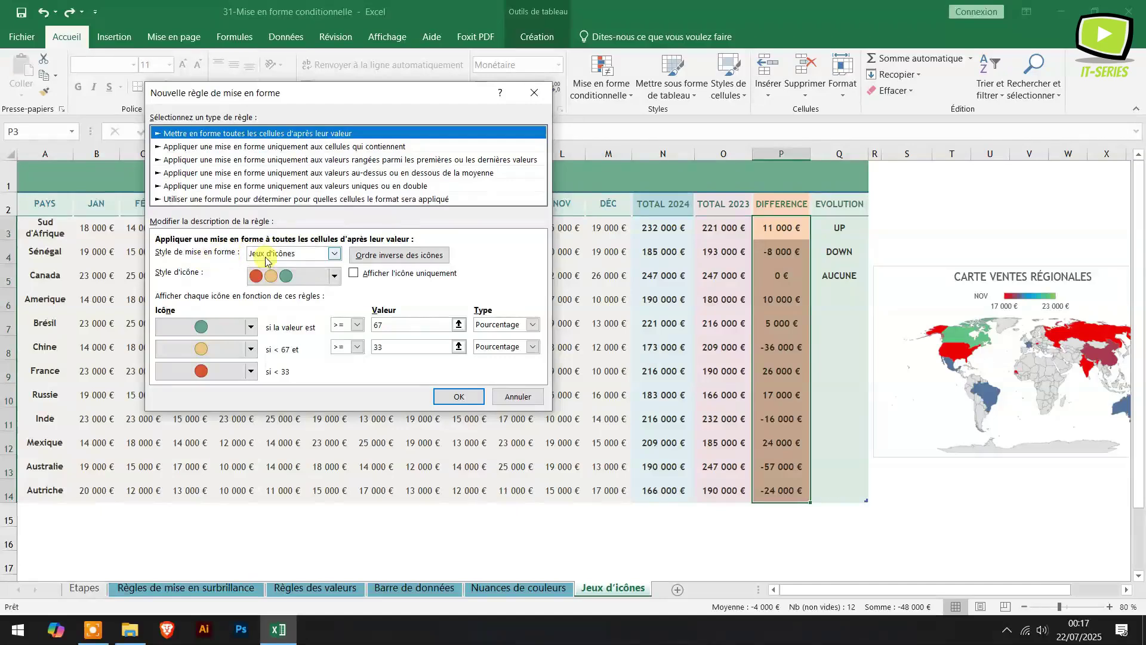
{"action": "left_click", "coordinate": [335, 254]}
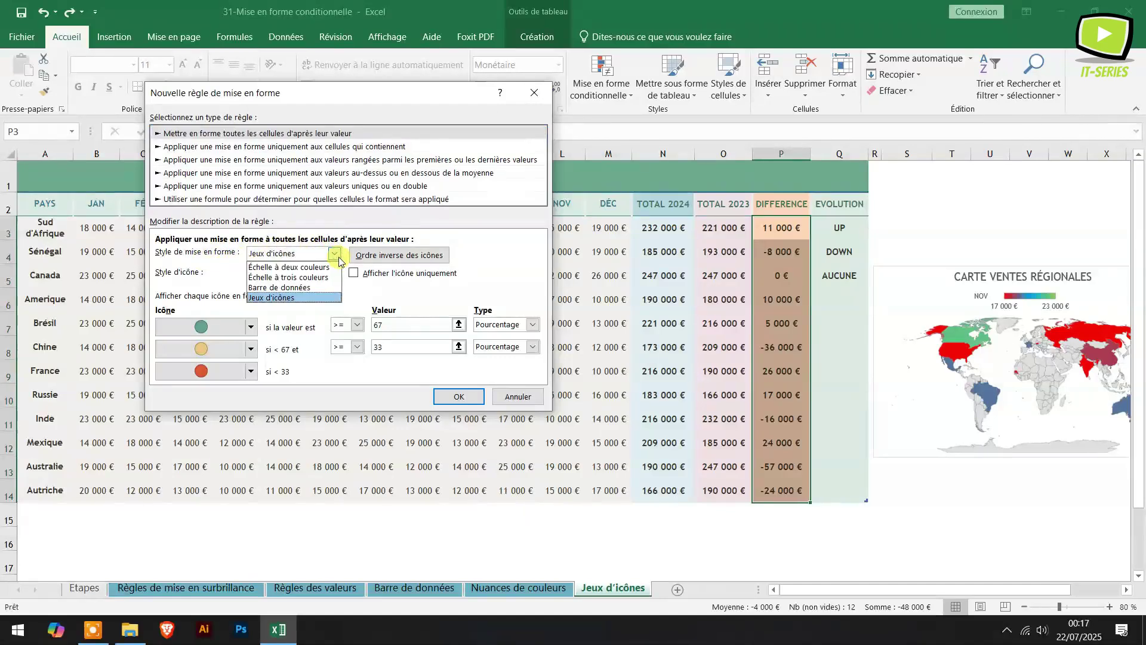
{"action": "left_click", "coordinate": [338, 256]}
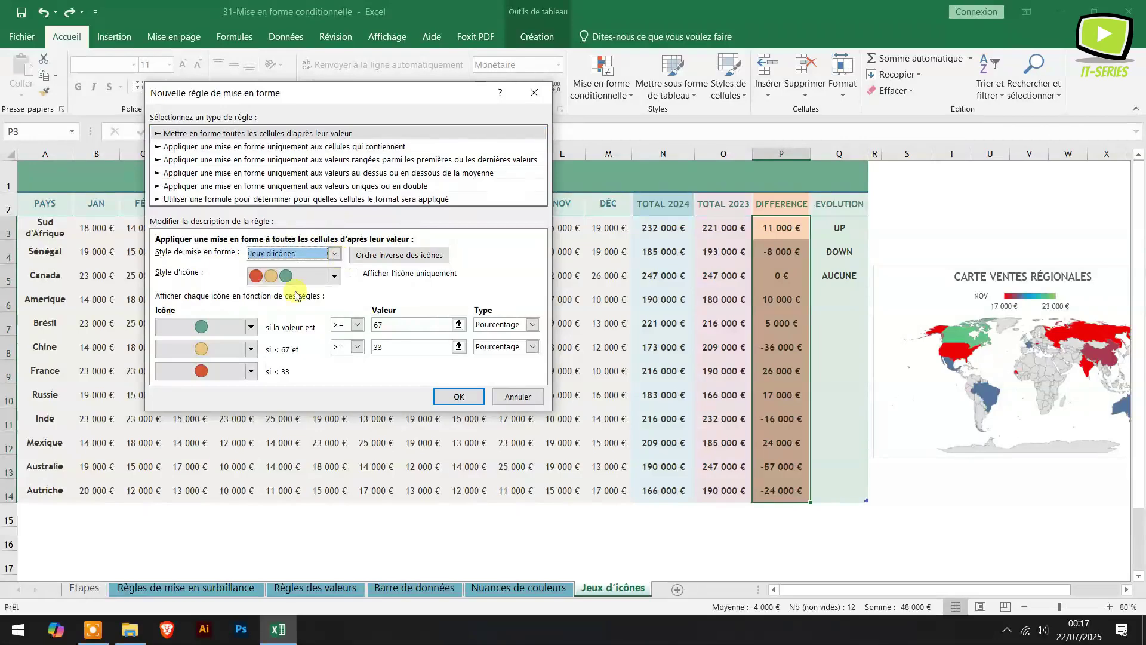
{"action": "left_click", "coordinate": [335, 274]}
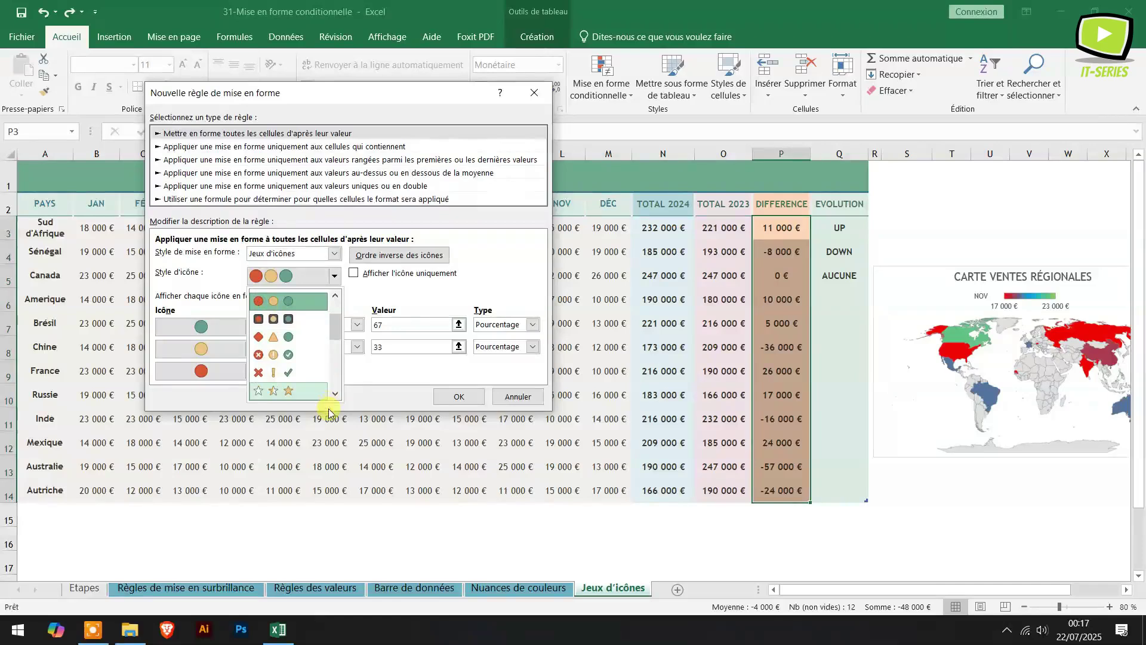
{"action": "left_click", "coordinate": [336, 395]}
{"action": "left_click", "coordinate": [336, 395]}
{"action": "left_click", "coordinate": [336, 395]}
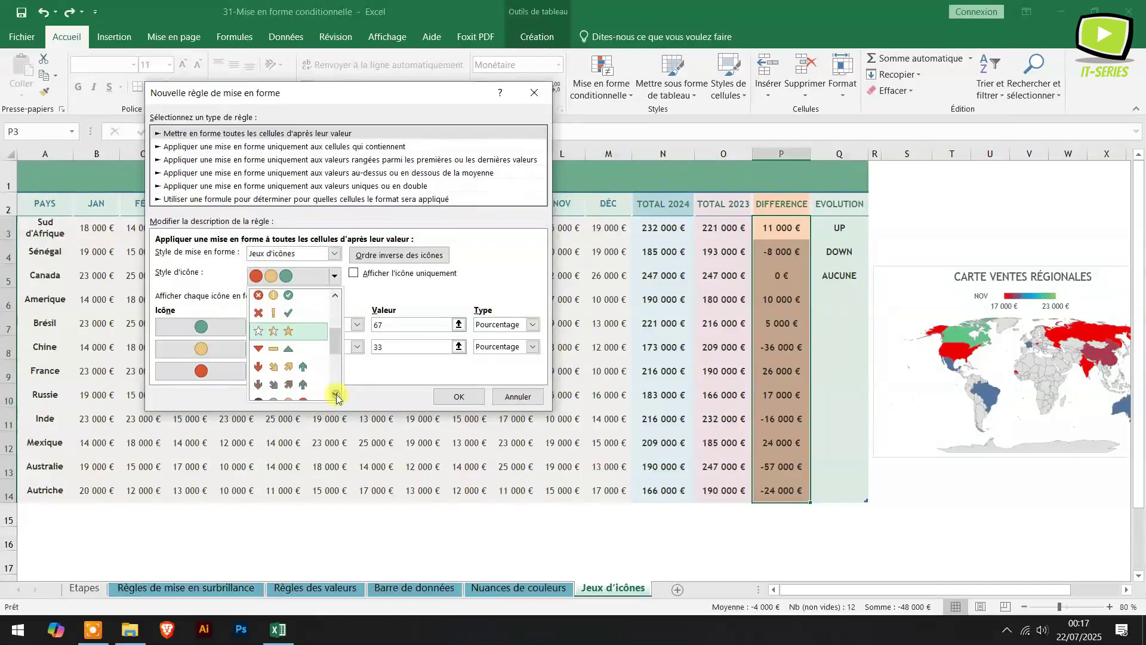
{"action": "left_click", "coordinate": [282, 347]}
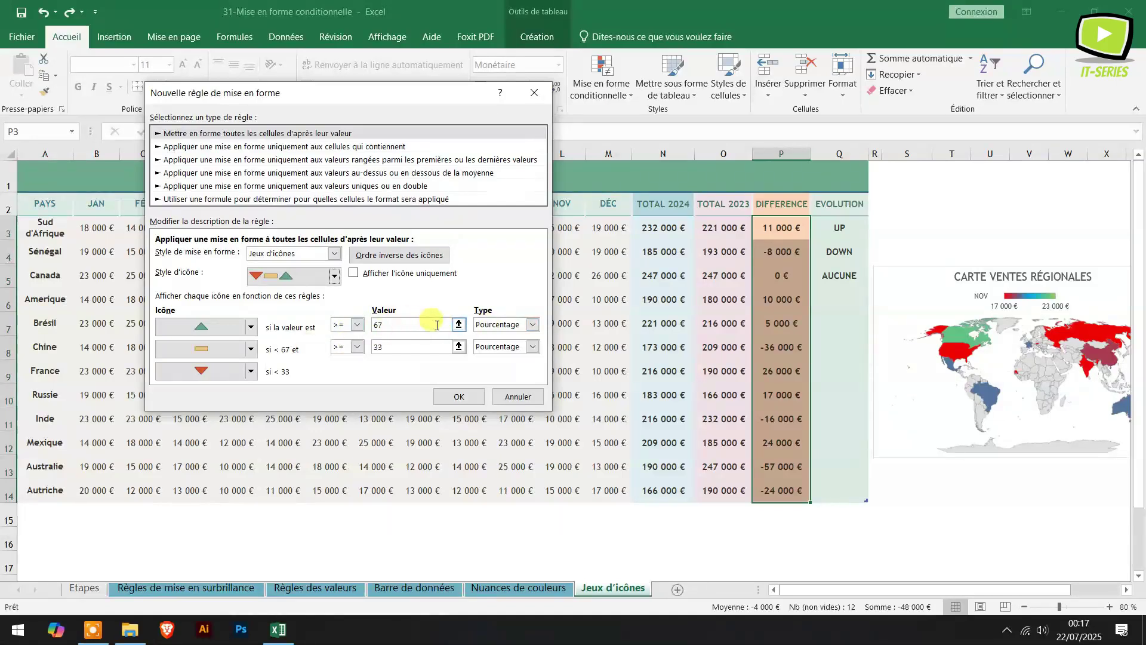
Step: Set both icon thresholds to type Nombre with value 0 and apply the rule to the DIFFERENCE values
{"action": "left_click", "coordinate": [532, 326]}
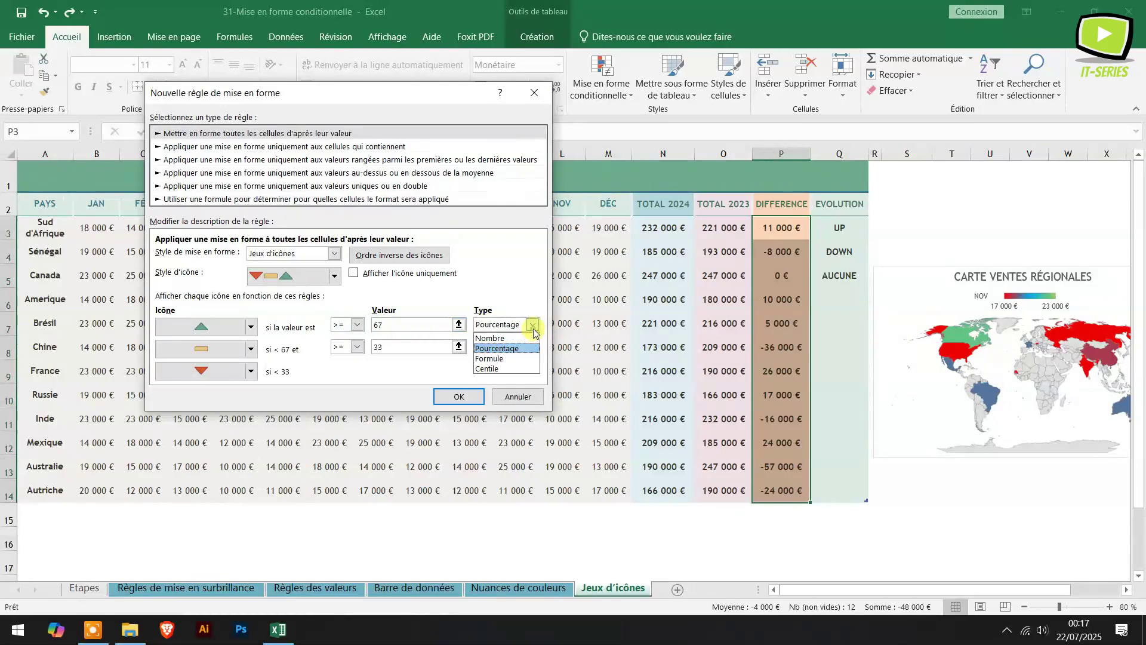
{"action": "left_click", "coordinate": [501, 338]}
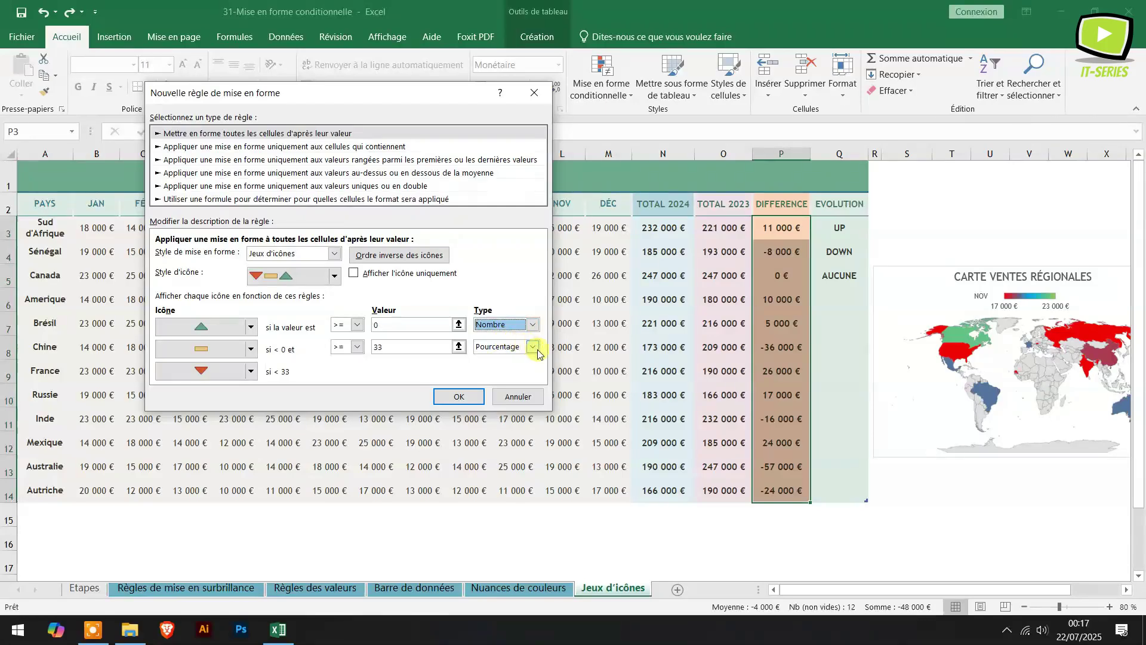
{"action": "left_click", "coordinate": [532, 347]}
{"action": "left_click", "coordinate": [494, 360]}
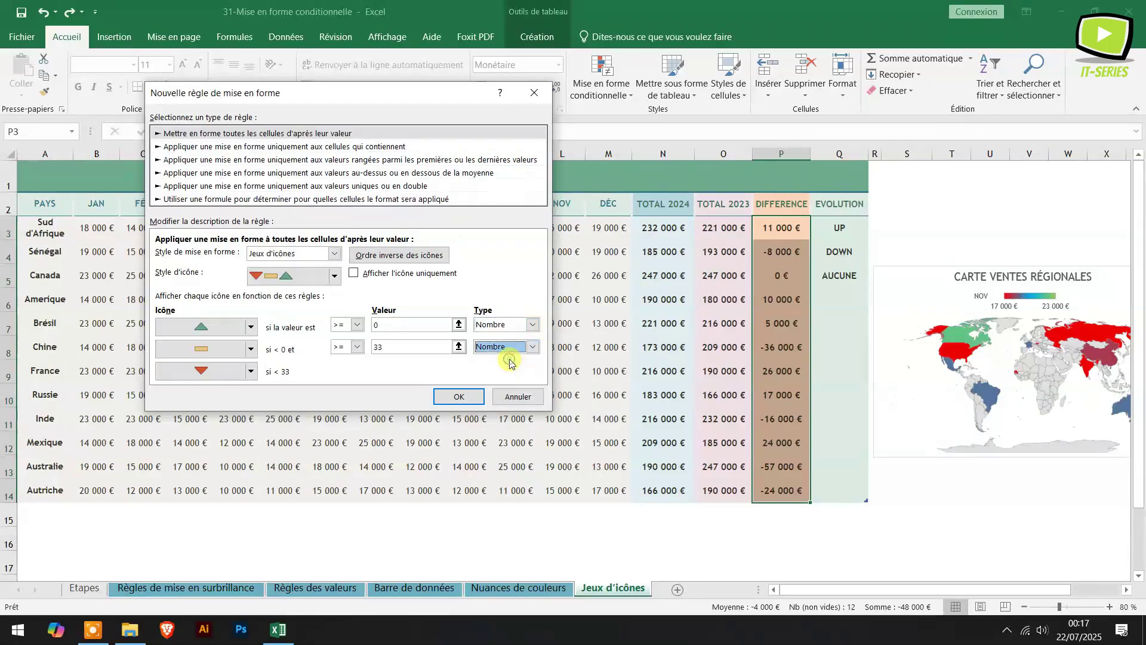
{"action": "left_click", "coordinate": [385, 325]}
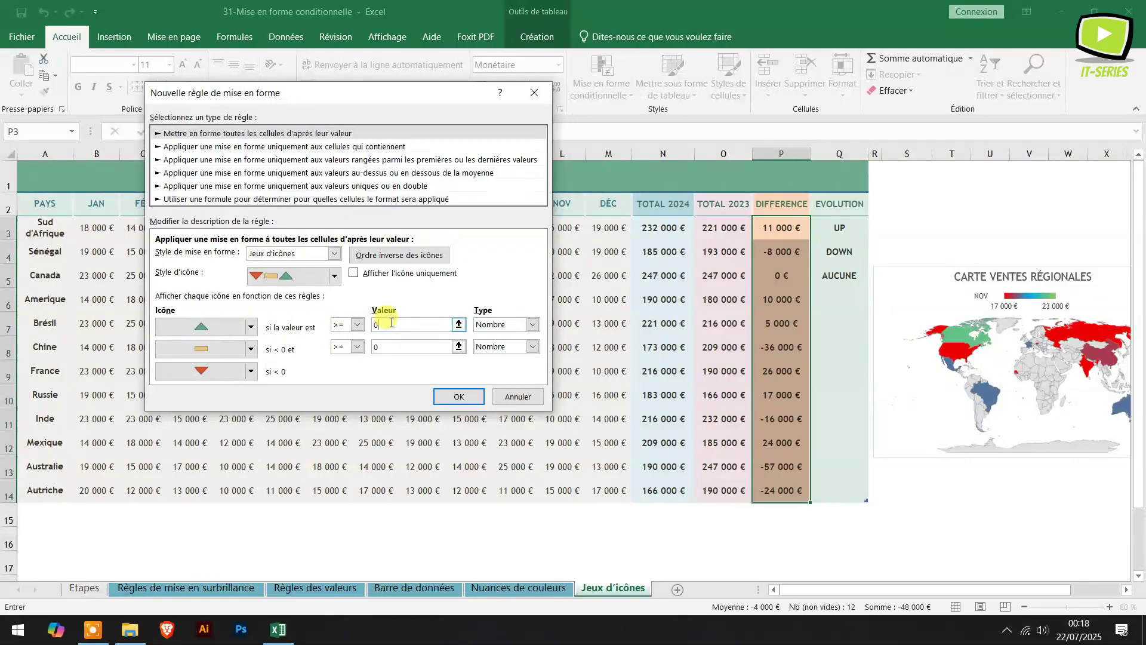
{"action": "left_click", "coordinate": [384, 347]}
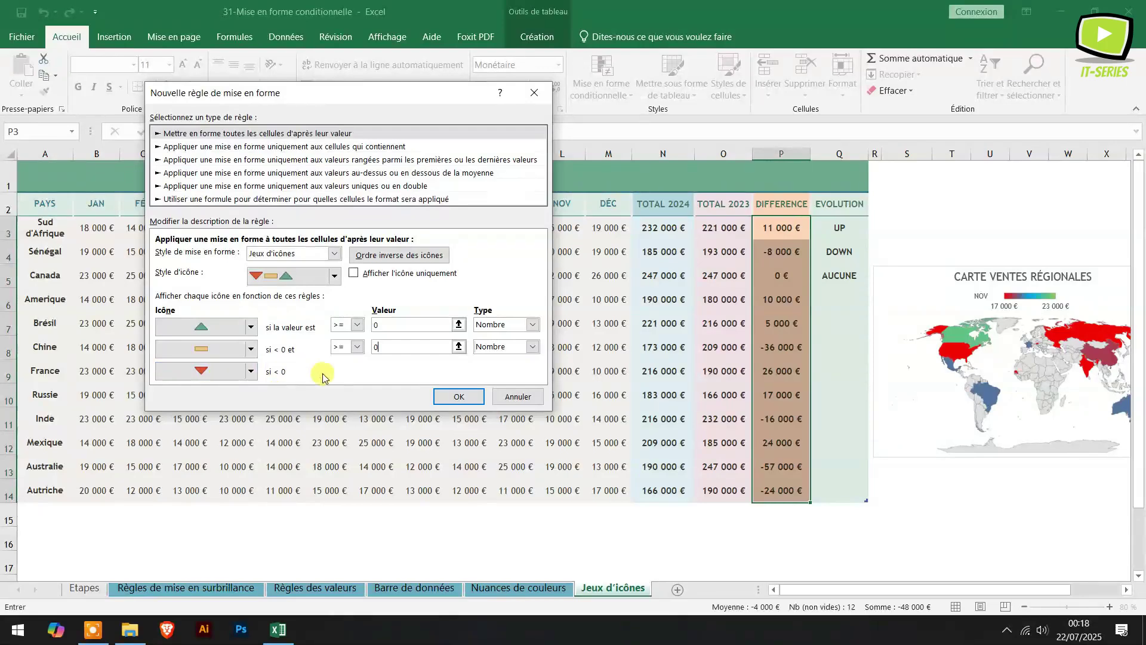
{"action": "left_click", "coordinate": [458, 397]}
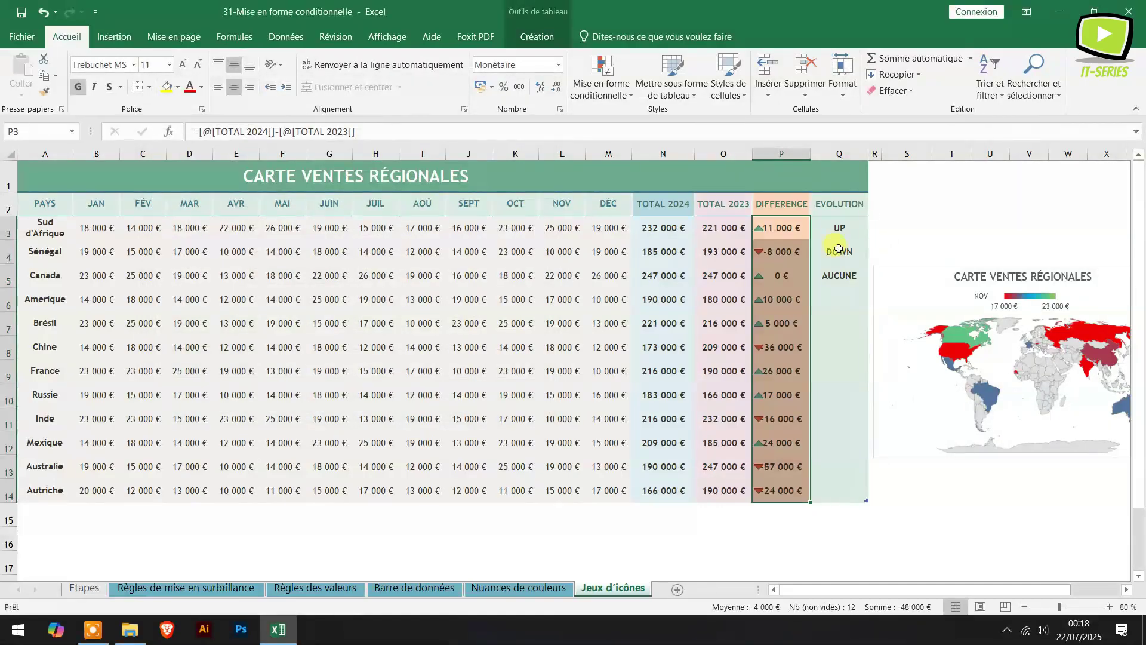
{"action": "left_click", "coordinate": [921, 222]}
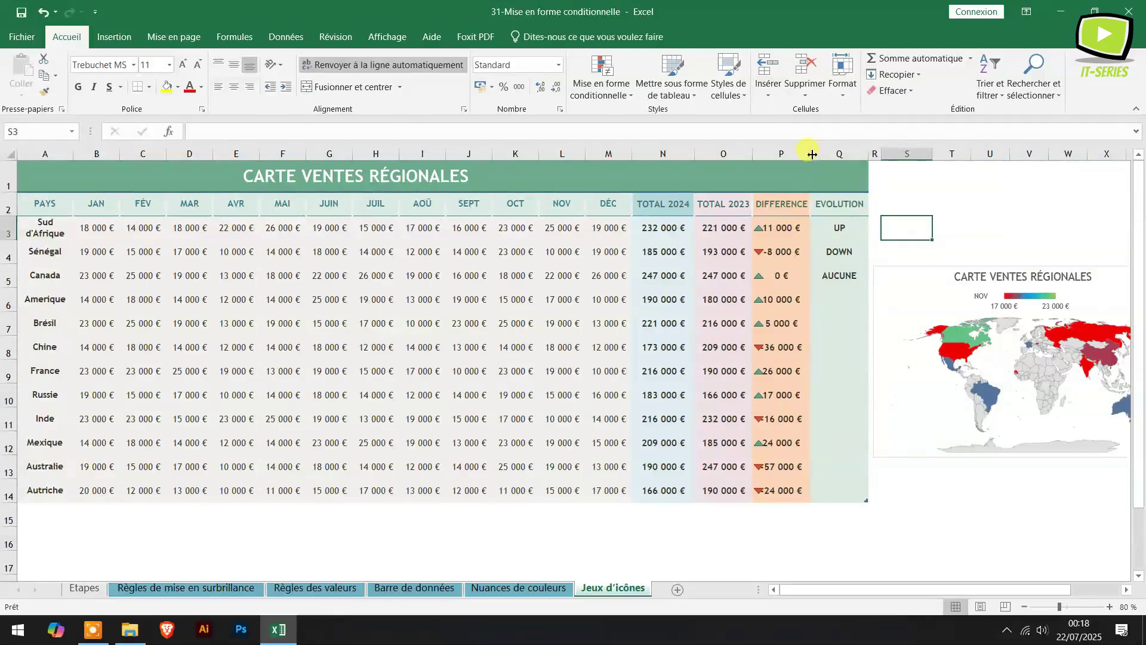
Step: Widen the DIFFERENCE column and check the triangle icons of cells P4, P8, P11, P13 and P5
{"action": "left_click_drag", "start_coordinate": [811, 154], "coordinate": [847, 155]}
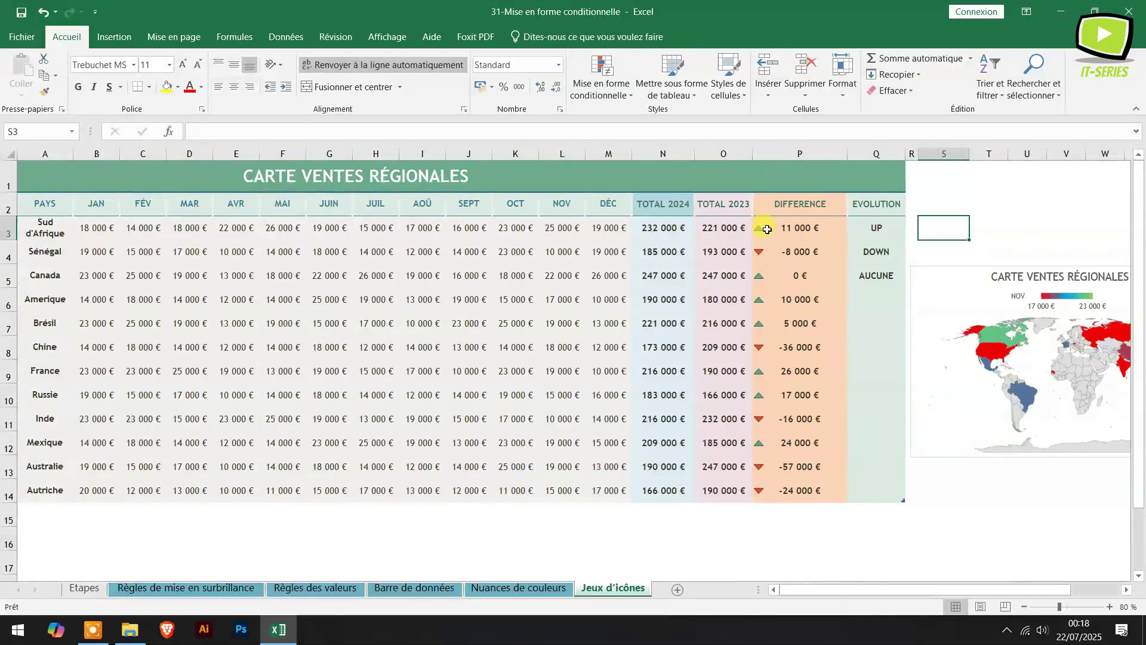
{"action": "left_click", "coordinate": [797, 250]}
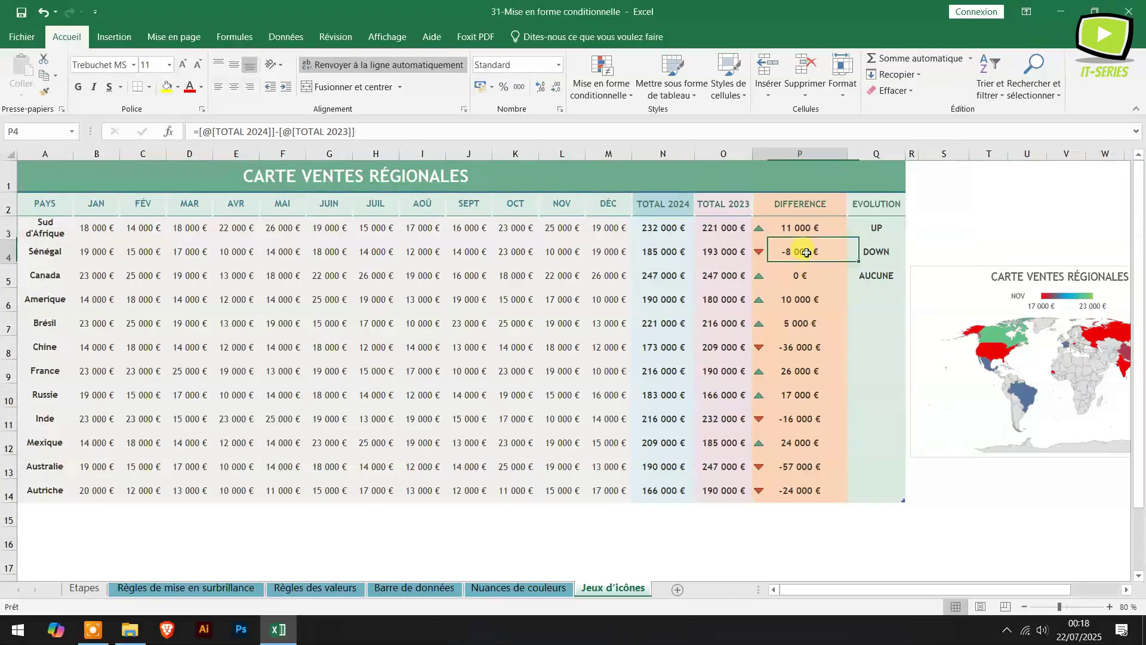
{"action": "left_click", "coordinate": [824, 346]}
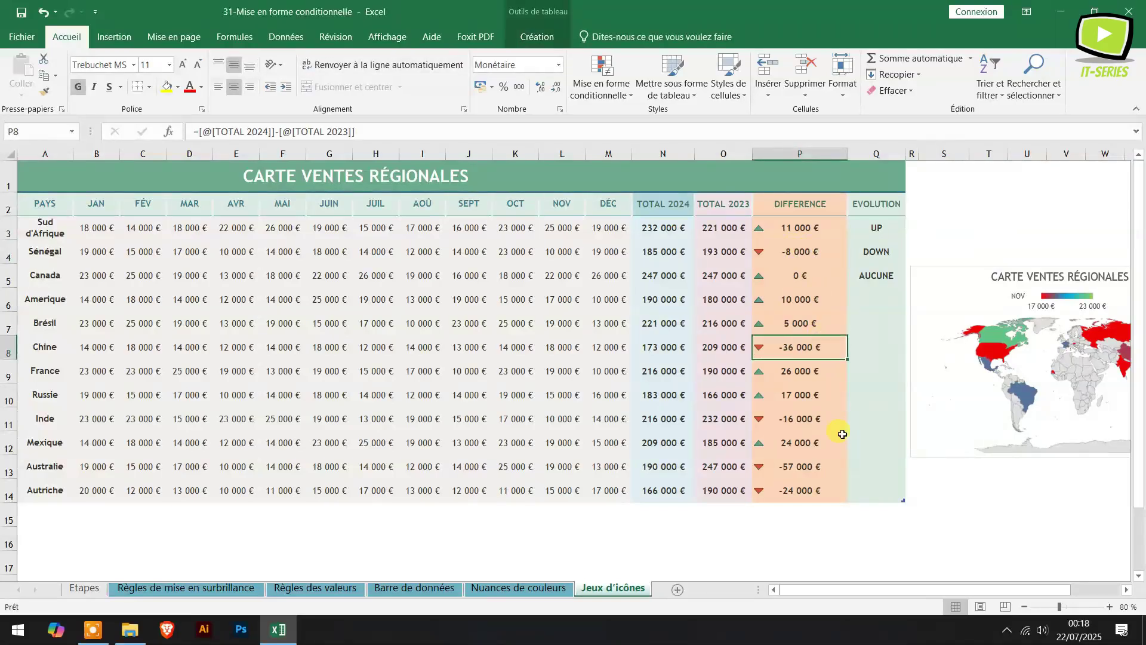
{"action": "left_click", "coordinate": [834, 423]}
{"action": "left_click", "coordinate": [822, 461]}
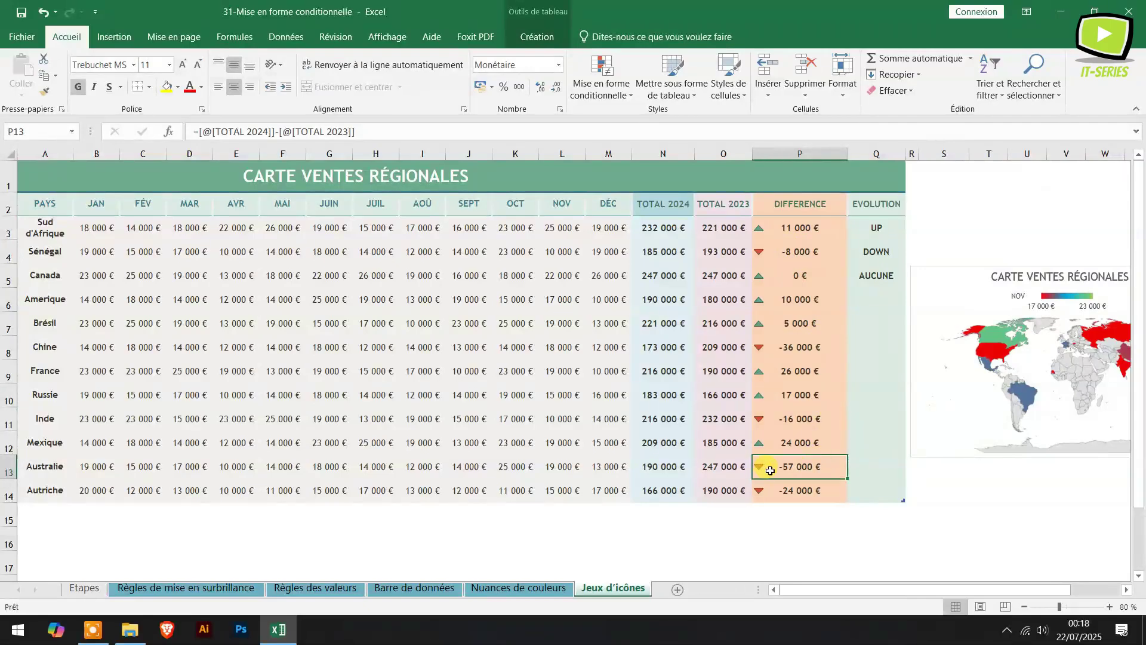
{"action": "left_click", "coordinate": [807, 273]}
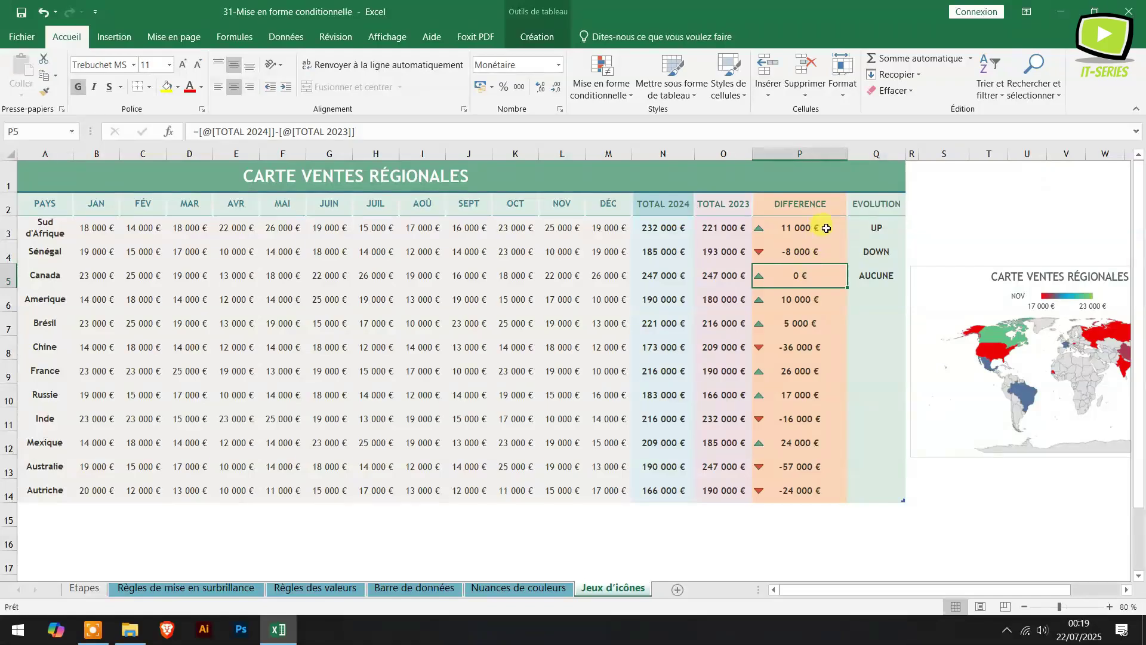
Step: Undo the widening of the DIFFERENCE column and the custom triangle icon rule on P3:P14
{"action": "left_click_drag", "start_coordinate": [826, 228], "coordinate": [804, 490]}
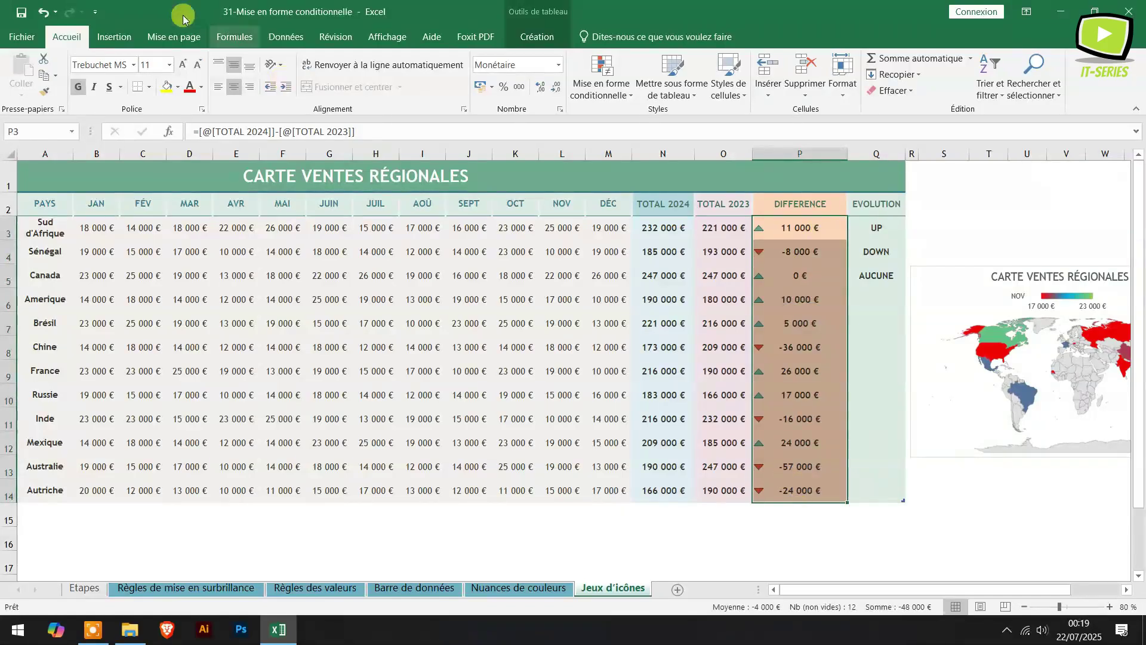
{"action": "left_click", "coordinate": [38, 12]}
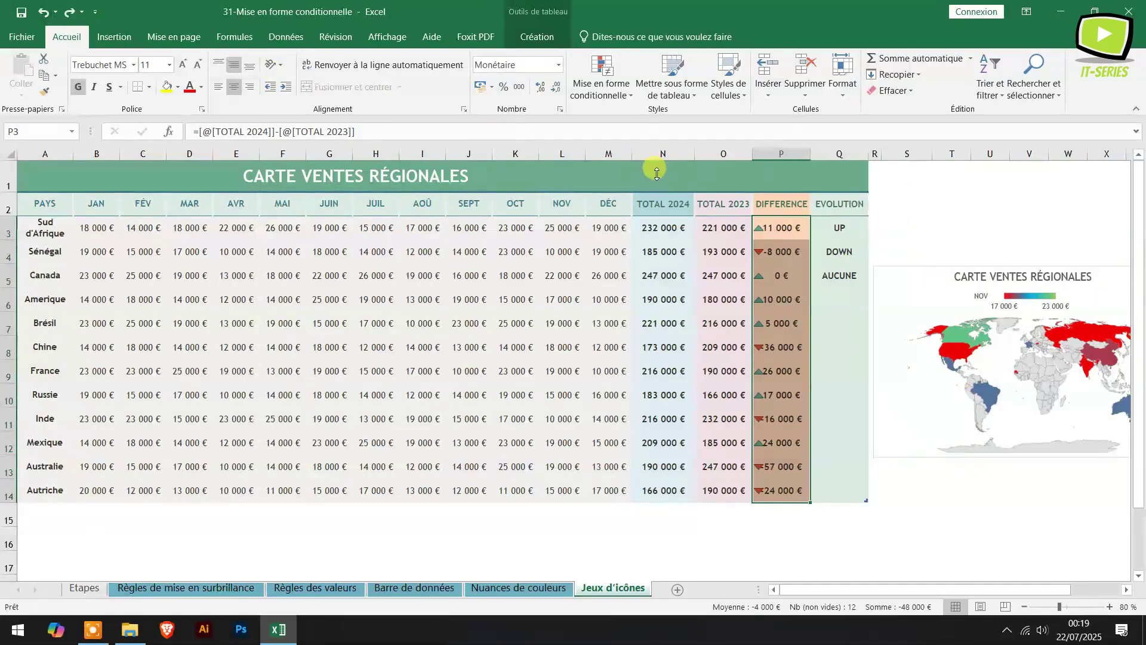
{"action": "left_click", "coordinate": [42, 14]}
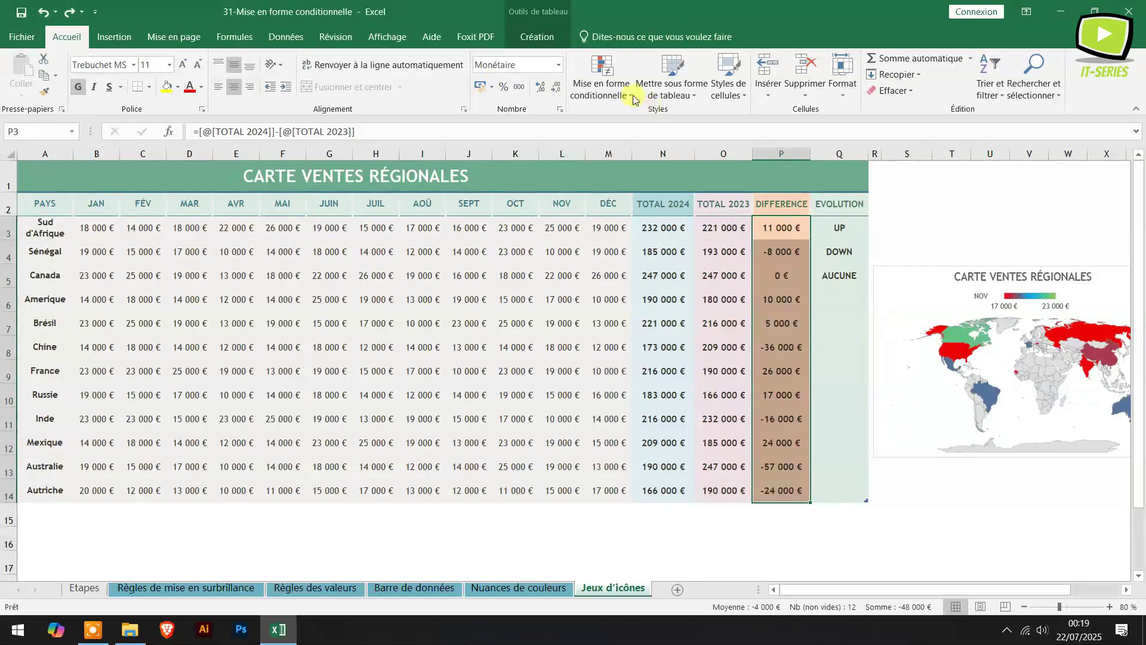
Step: Start a custom icon set rule for DIFFERENCE cells P3:P14 with the red triangle, yellow bar and green triangle style
{"action": "left_click", "coordinate": [603, 84]}
{"action": "mouse_move", "coordinate": [734, 240]}
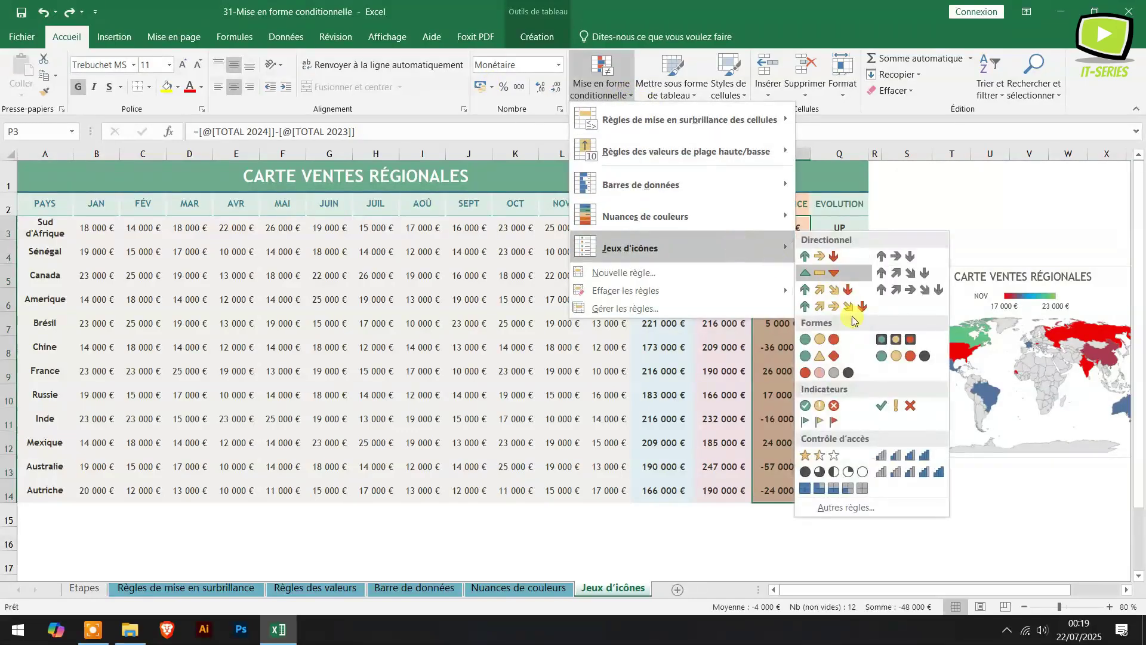
{"action": "left_click", "coordinate": [840, 513]}
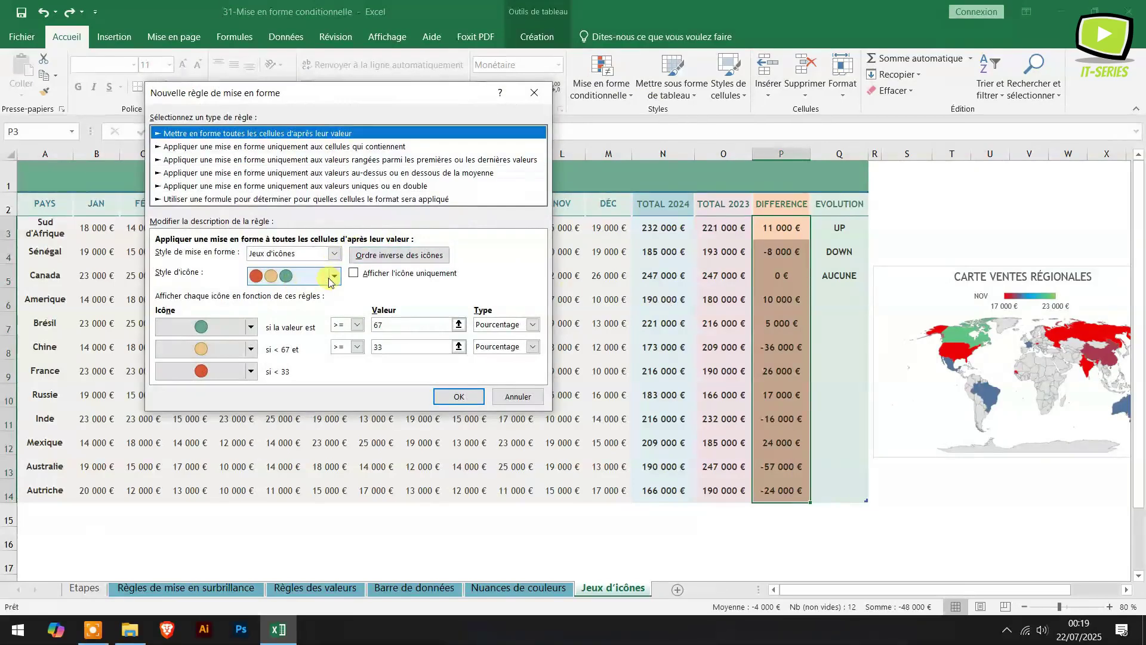
{"action": "left_click", "coordinate": [329, 278]}
{"action": "left_click", "coordinate": [333, 278]}
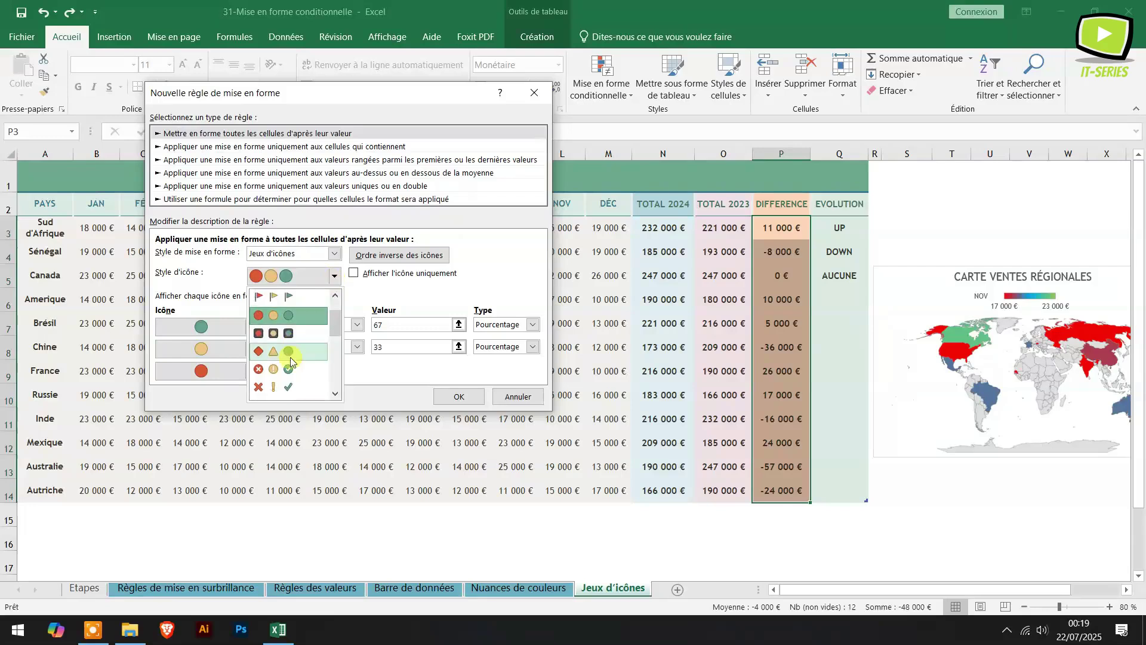
{"action": "left_click", "coordinate": [337, 394]}
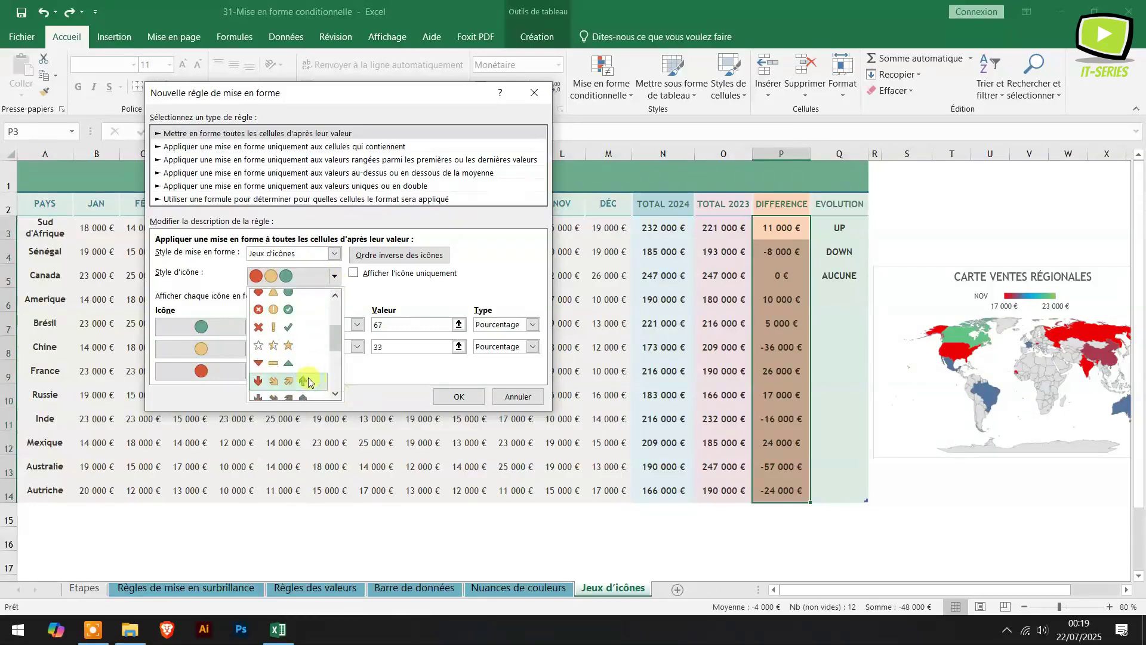
{"action": "left_click", "coordinate": [286, 363]}
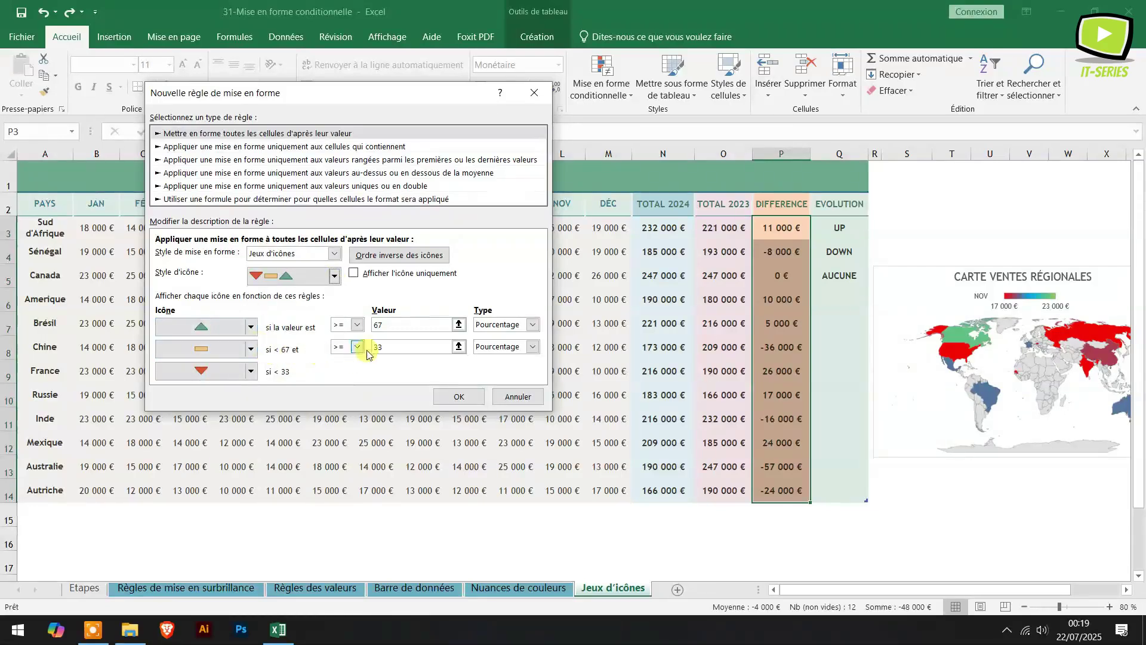
Step: Set the threshold type of both the green triangle and the yellow bar icons to Nombre
{"action": "left_click", "coordinate": [532, 324]}
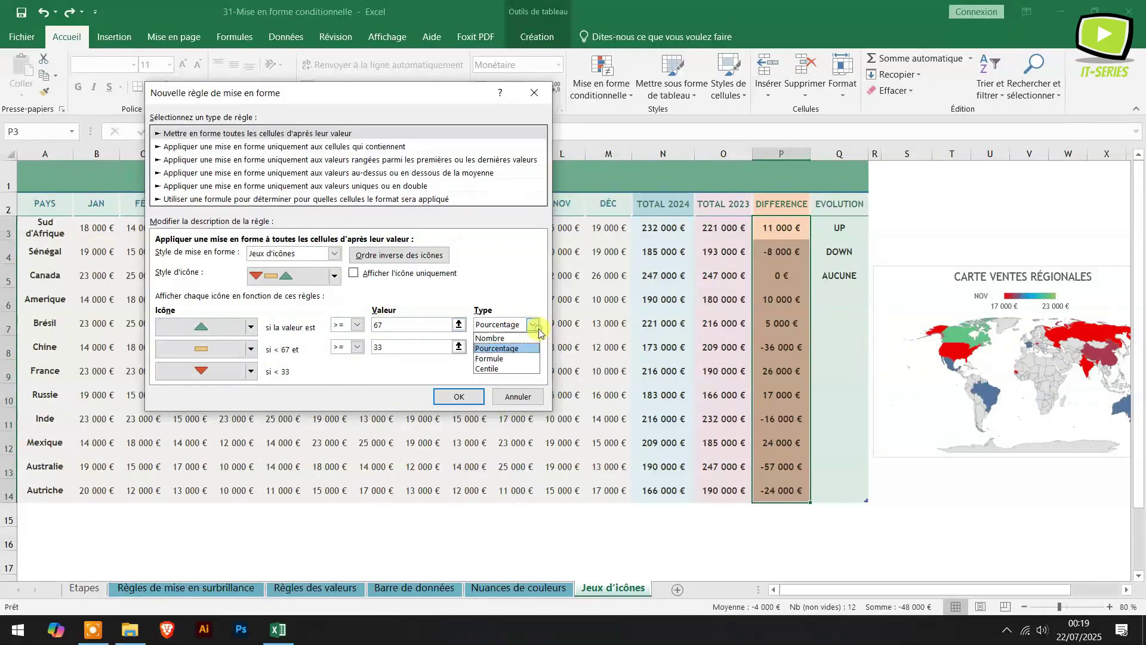
{"action": "left_click", "coordinate": [493, 339]}
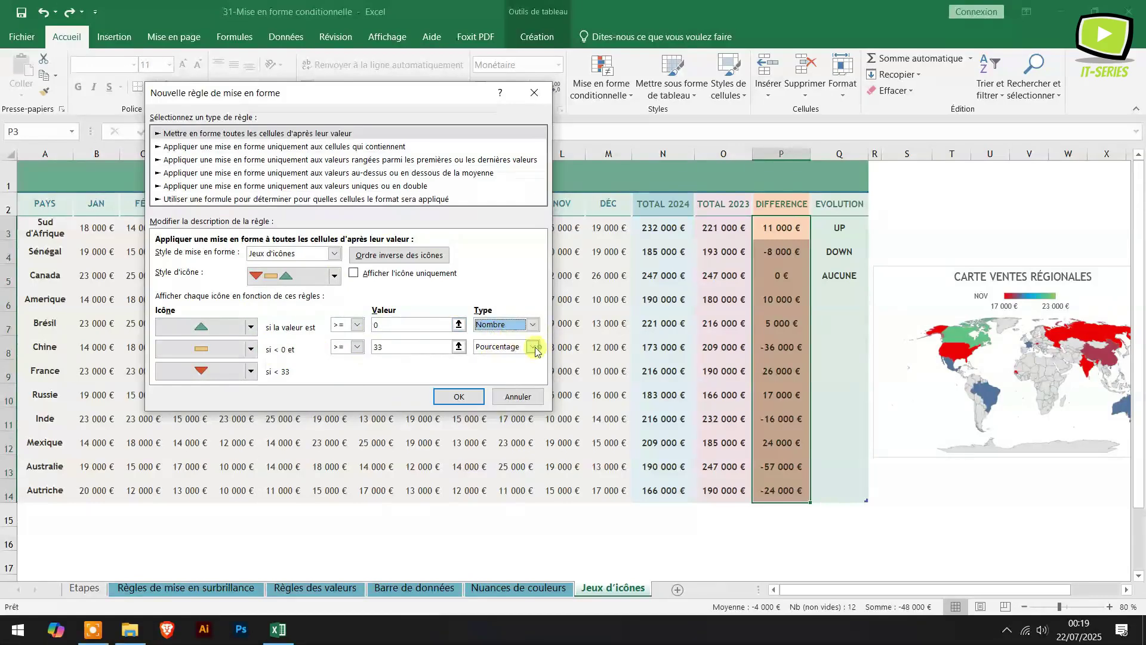
{"action": "left_click", "coordinate": [532, 346]}
{"action": "left_click", "coordinate": [495, 361]}
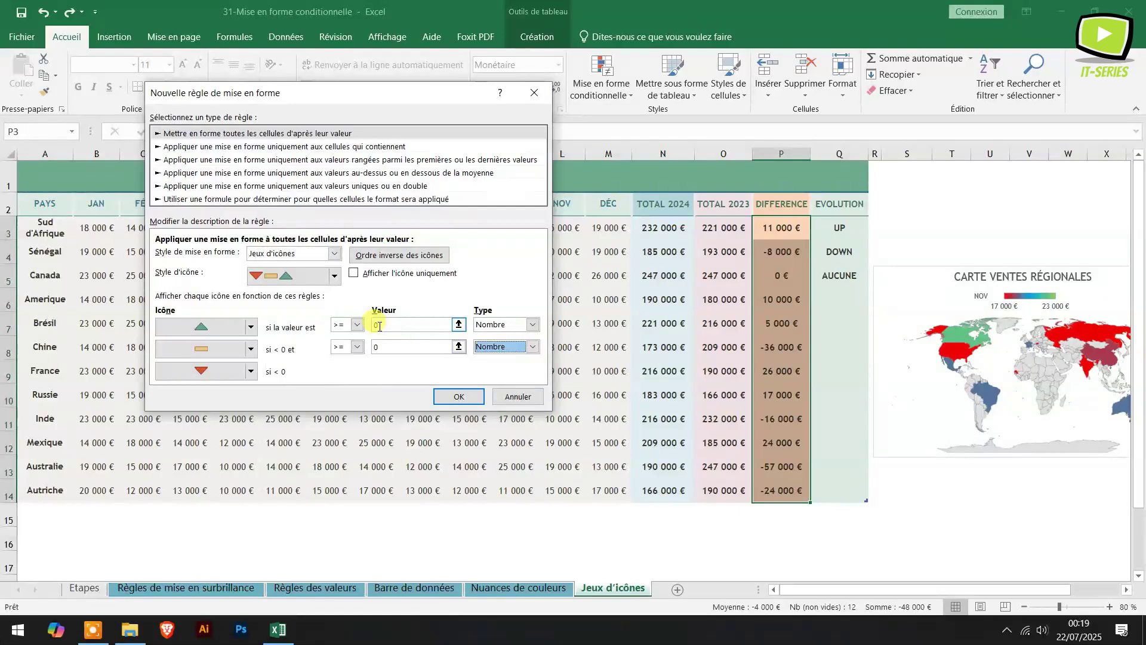
Step: Try to apply the rule with a yellow bar threshold of 1000, and return that threshold to 0
{"action": "left_click", "coordinate": [382, 347]}
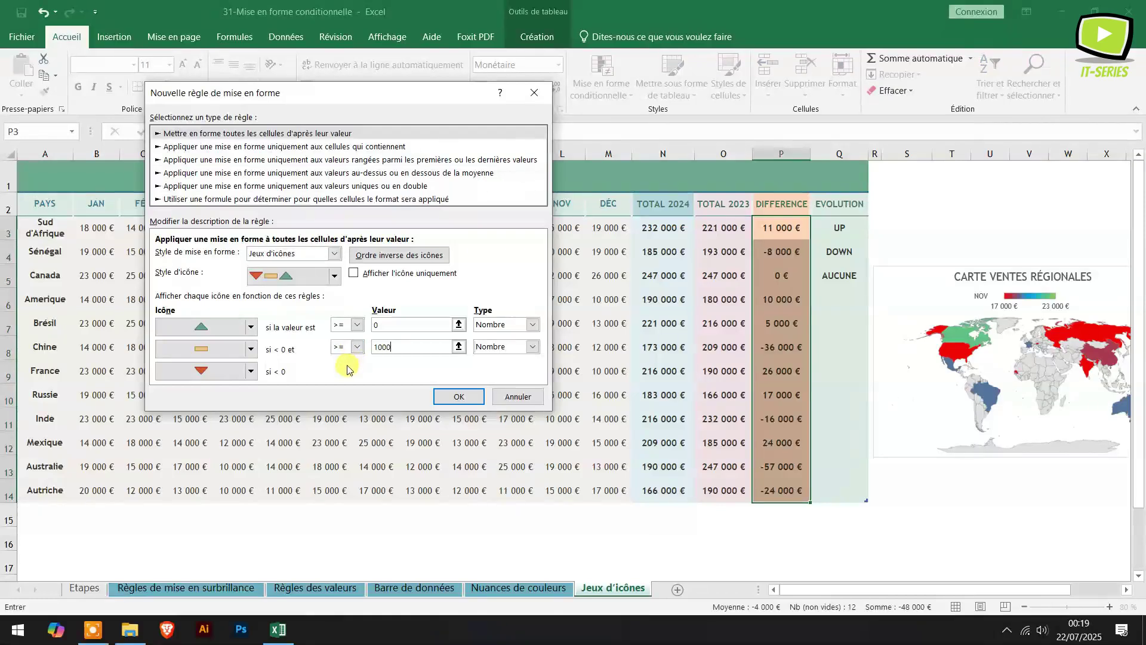
{"action": "left_click", "coordinate": [449, 398]}
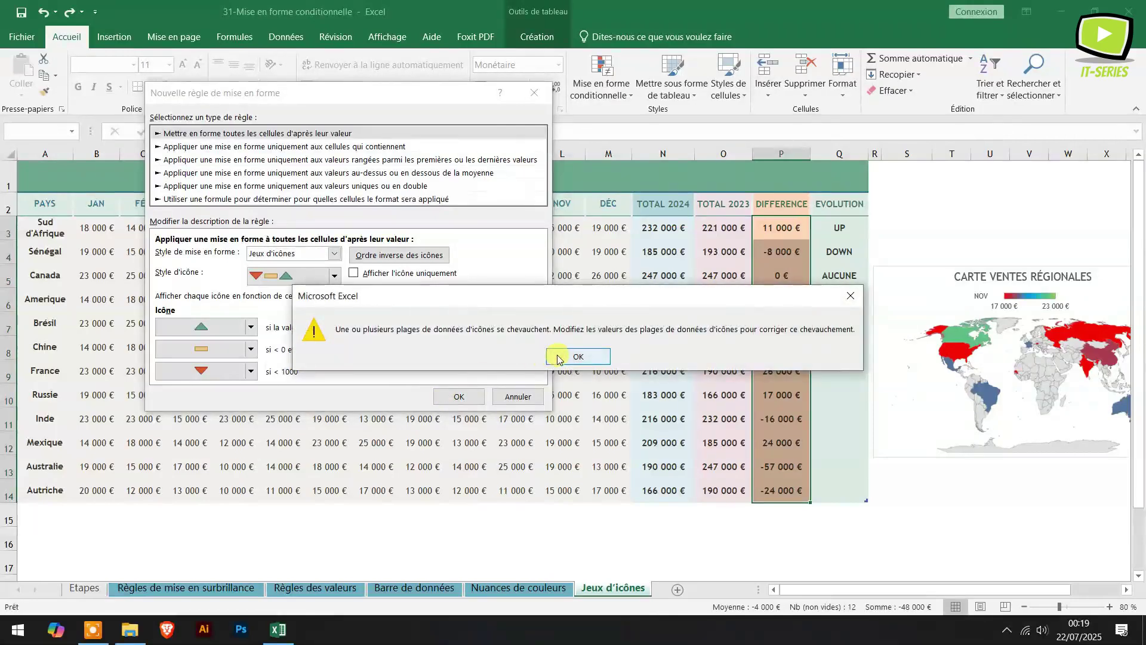
{"action": "left_click", "coordinate": [558, 358]}
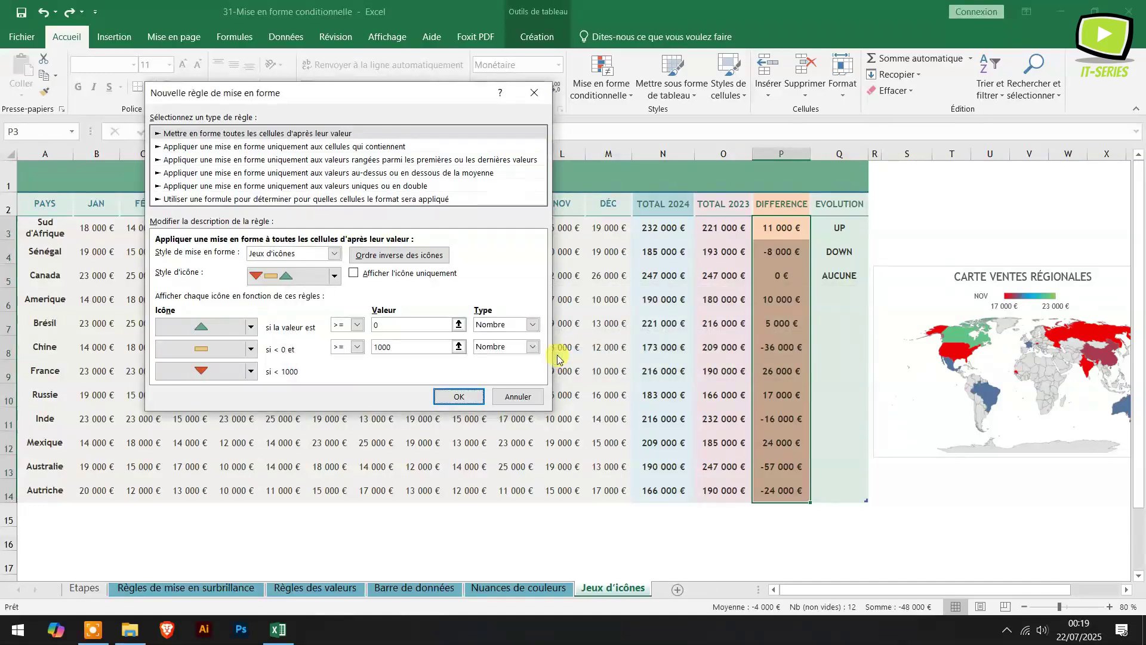
{"action": "left_click", "coordinate": [388, 348]}
{"action": "key", "text": "BackSpace"}
{"action": "key", "text": "BackSpace"}
{"action": "key", "text": "BackSpace"}
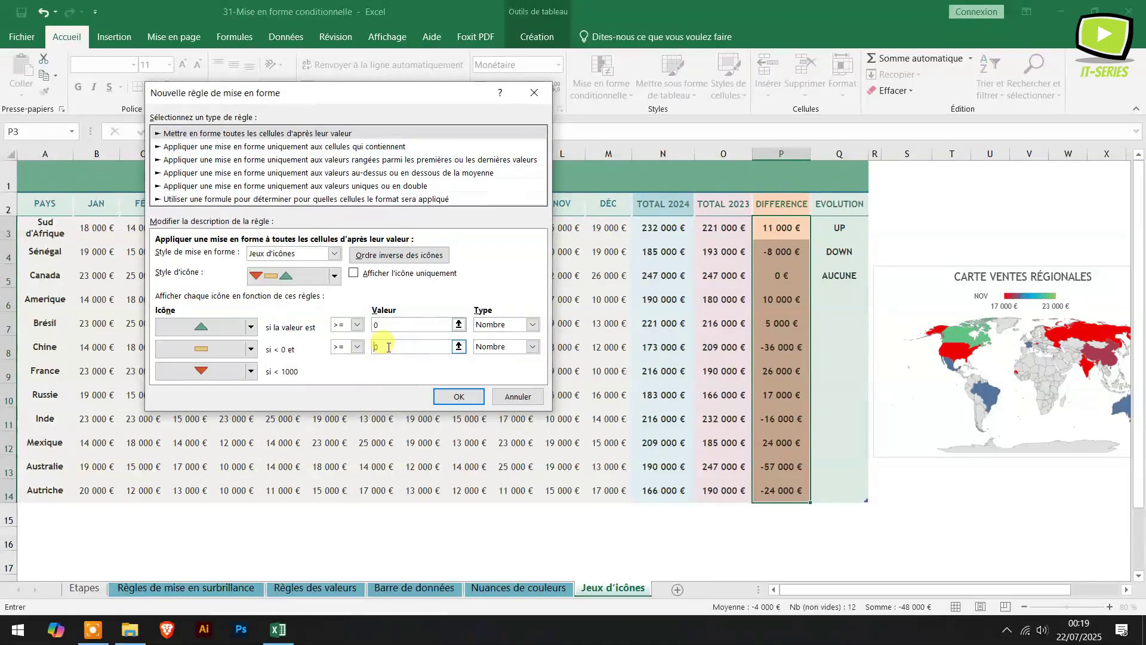
Step: Set the green triangle condition to > 0, keep the yellow bar at >= 0, and apply the icon rule
{"action": "left_click", "coordinate": [358, 349]}
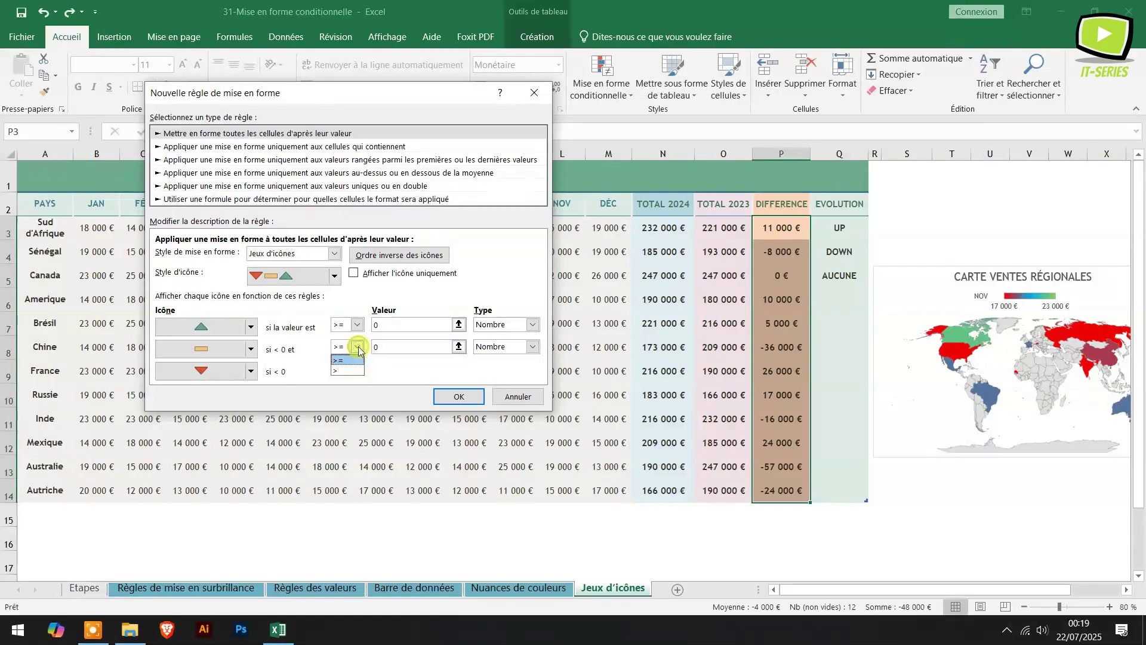
{"action": "left_click", "coordinate": [358, 349]}
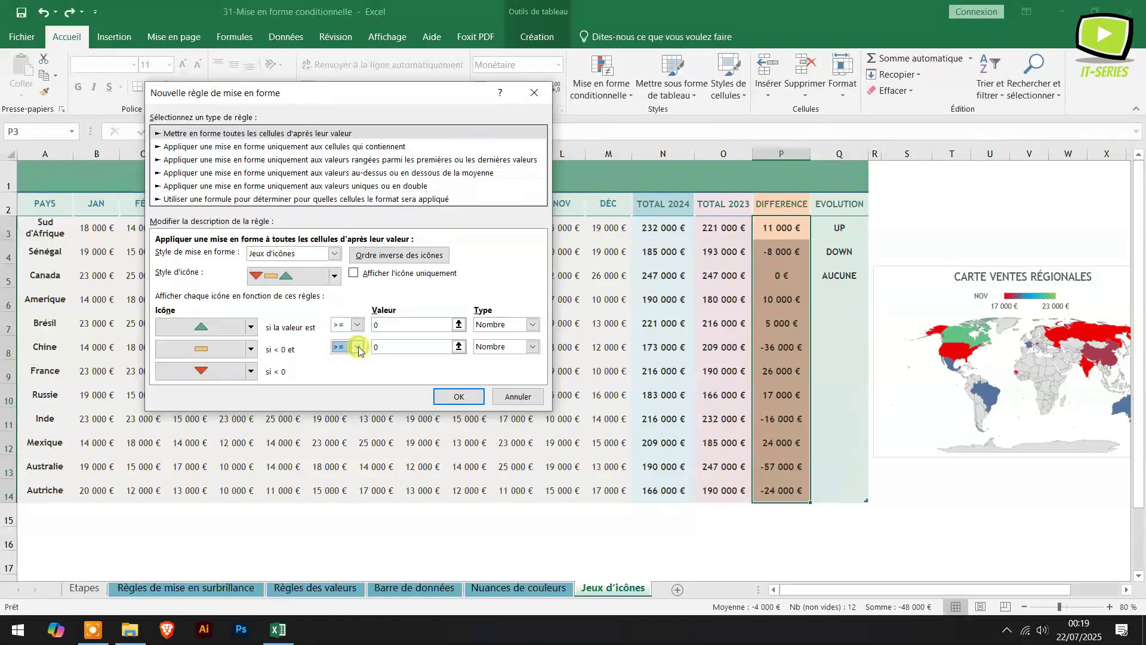
{"action": "left_click", "coordinate": [357, 325]}
{"action": "left_click", "coordinate": [339, 349]}
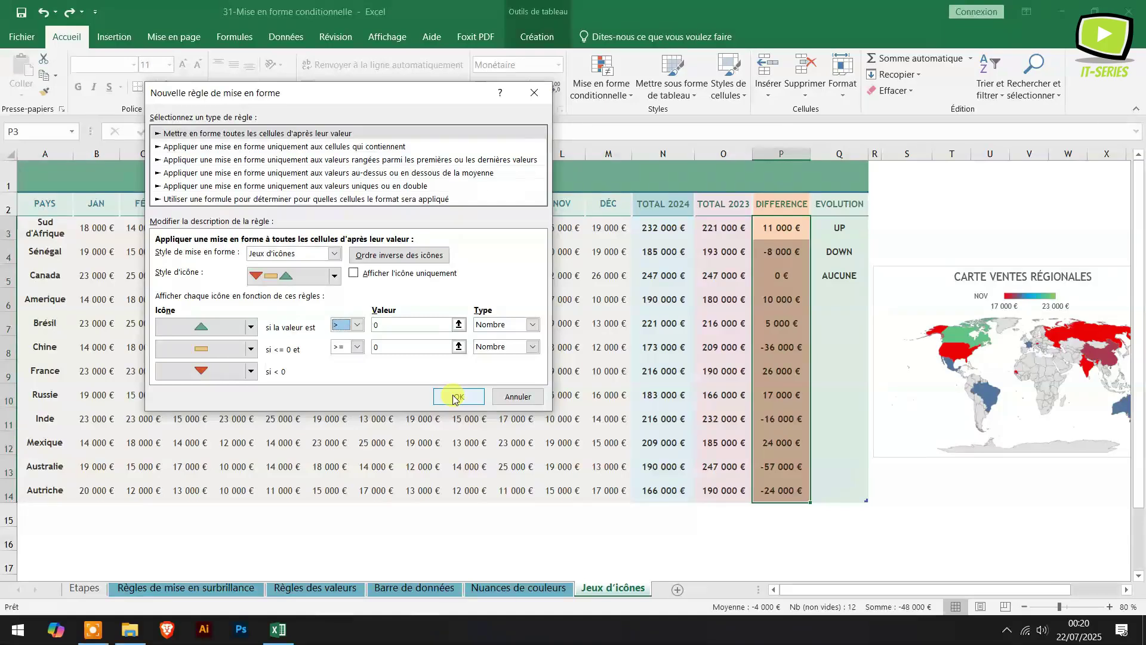
{"action": "left_click", "coordinate": [359, 349]}
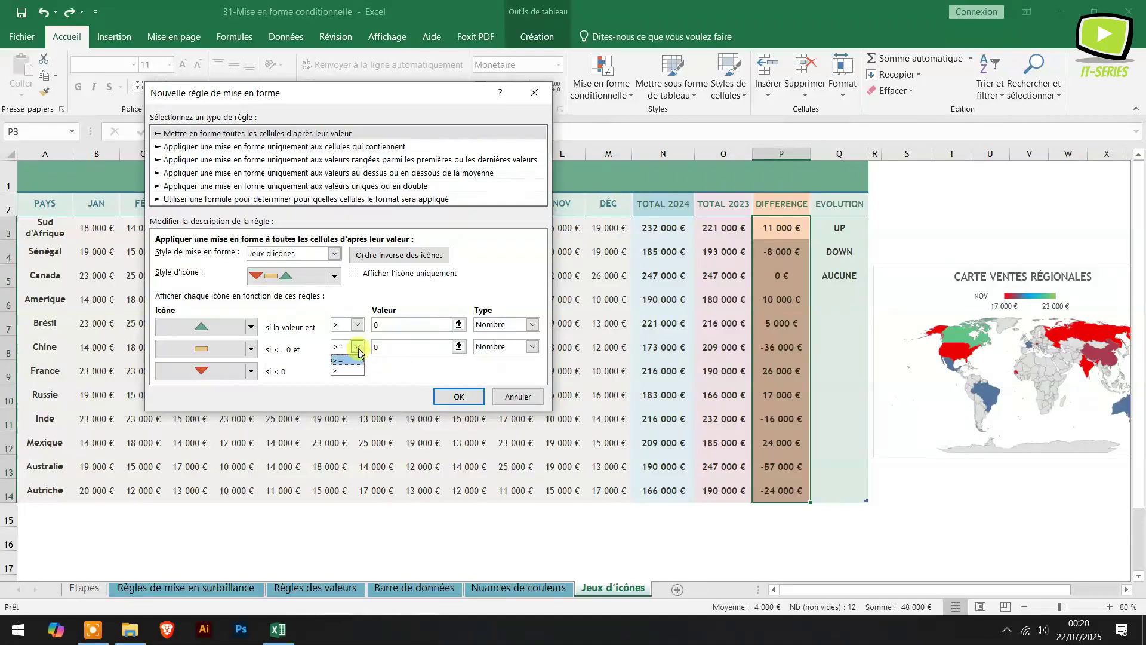
{"action": "left_click", "coordinate": [343, 360]}
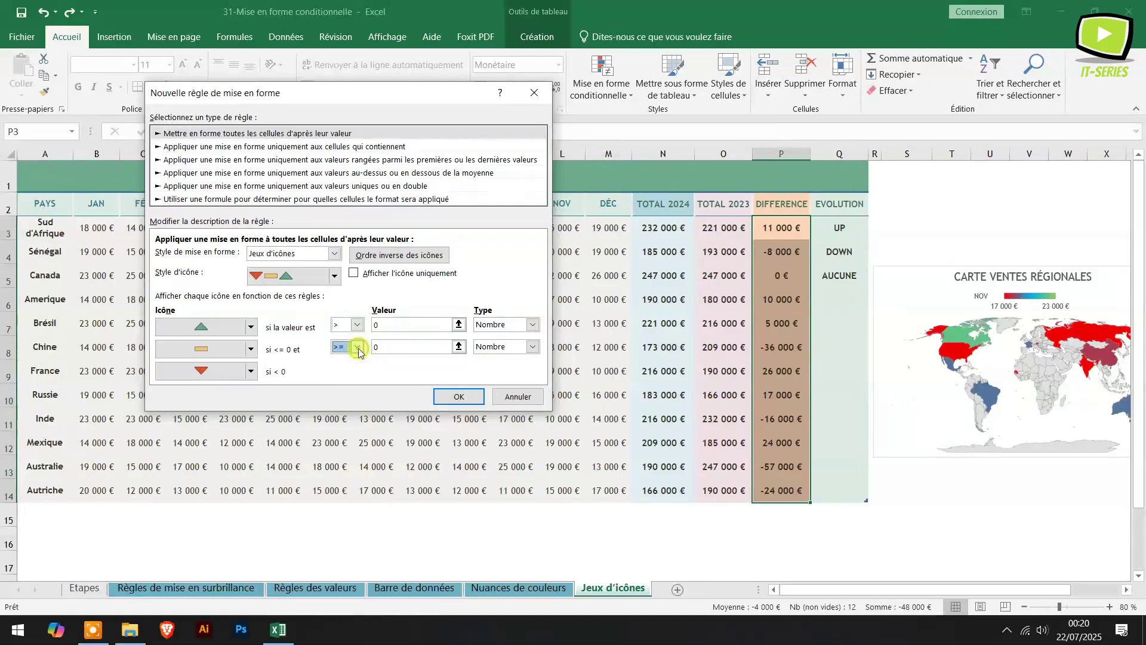
{"action": "left_click", "coordinate": [457, 399]}
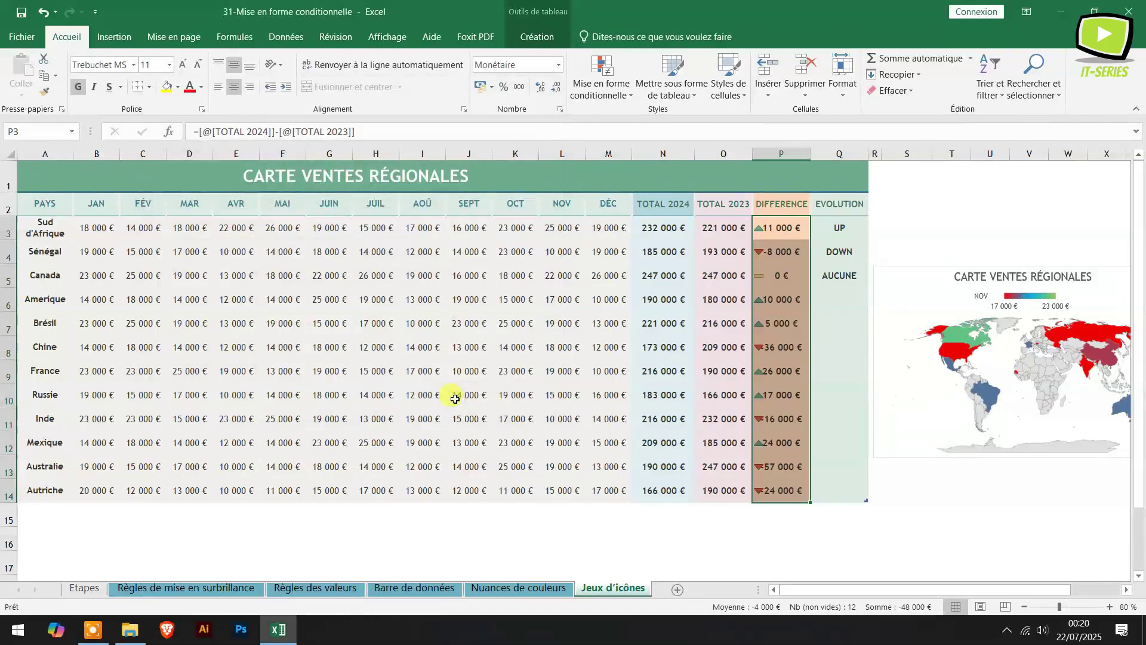
Step: Widen the DIFFERENCE column and check the icons of cells P3, P6, P7, P9, P5, P11, P8, P12 and P13
{"action": "left_click", "coordinate": [836, 335]}
{"action": "left_click_drag", "start_coordinate": [810, 158], "coordinate": [873, 158]}
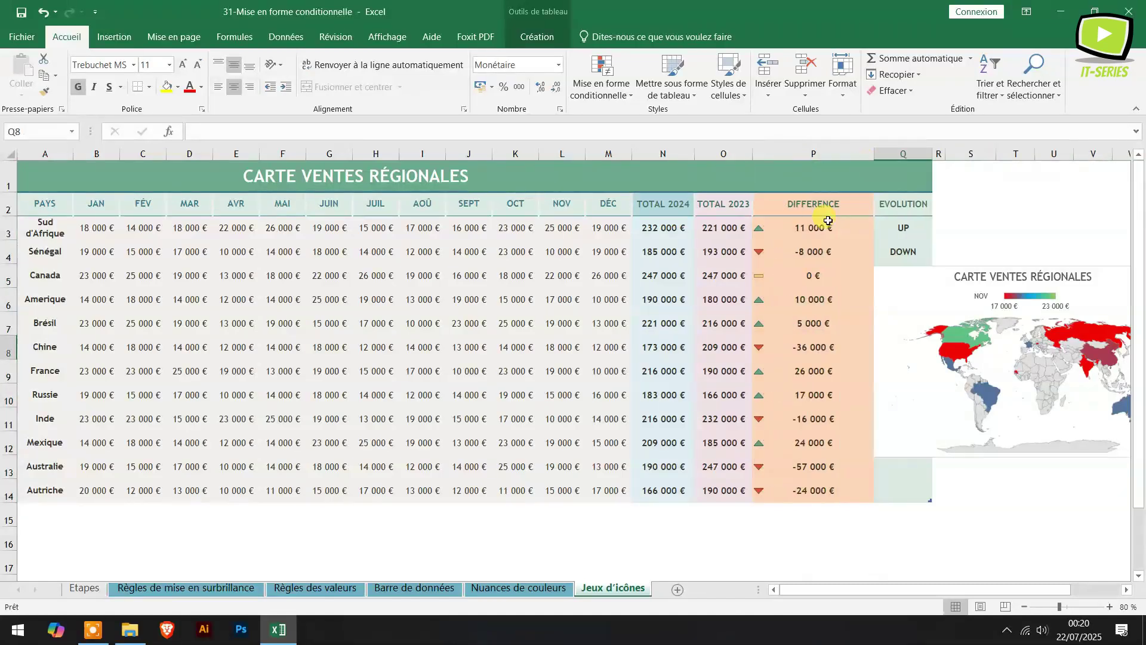
{"action": "left_click", "coordinate": [764, 234]}
{"action": "left_click", "coordinate": [764, 297]}
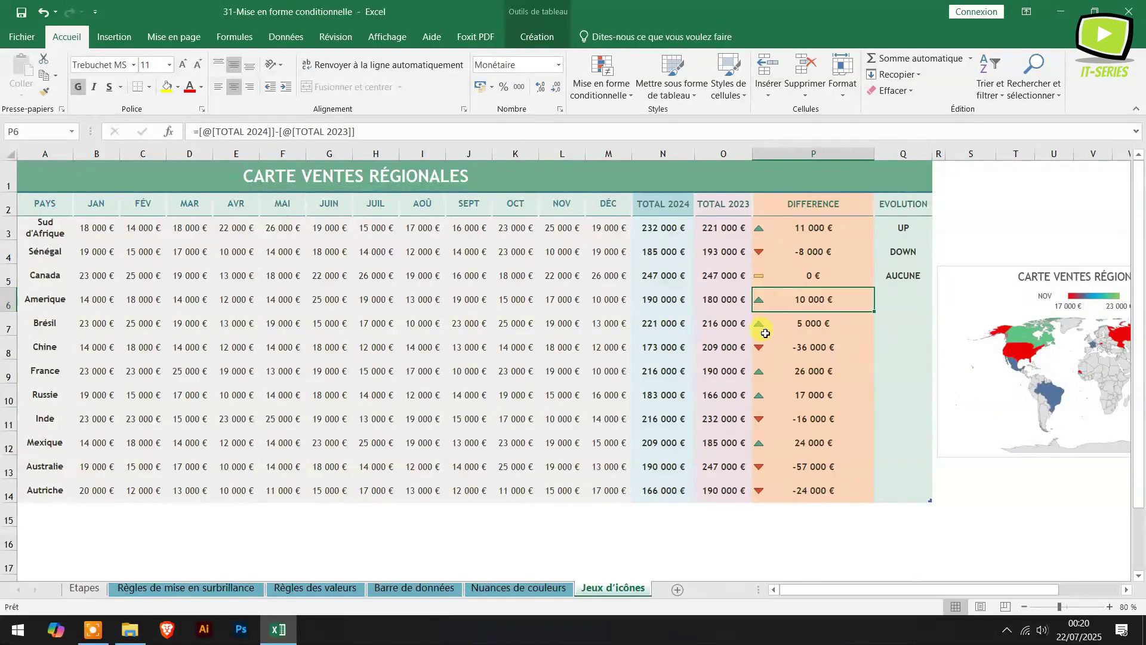
{"action": "left_click", "coordinate": [766, 328]}
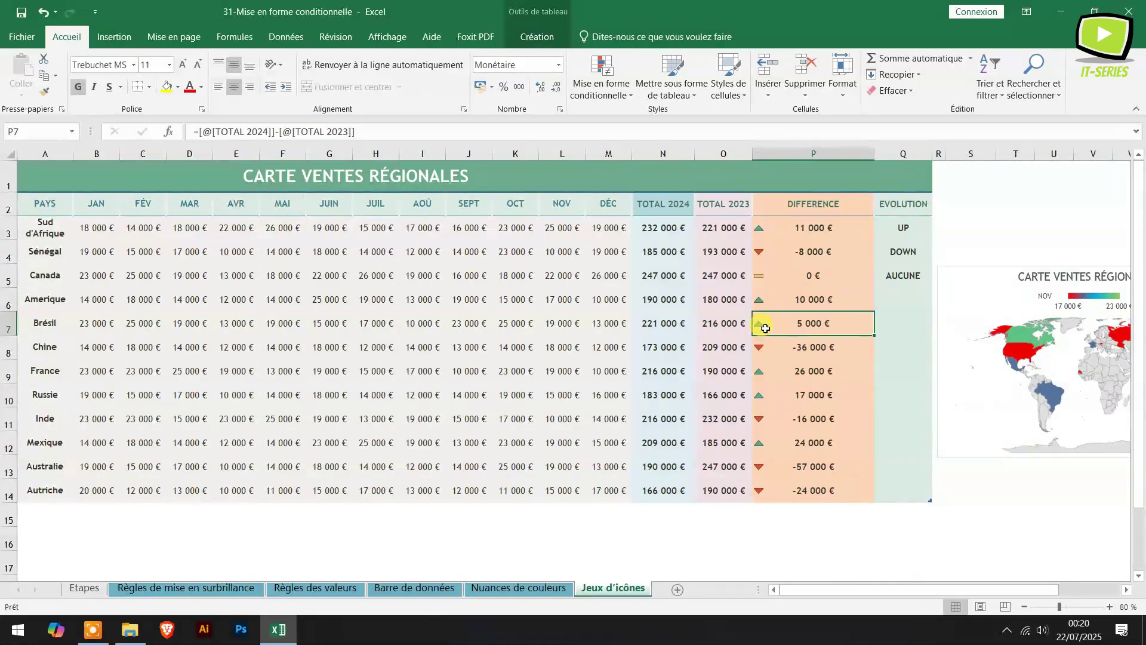
{"action": "left_click", "coordinate": [764, 374]}
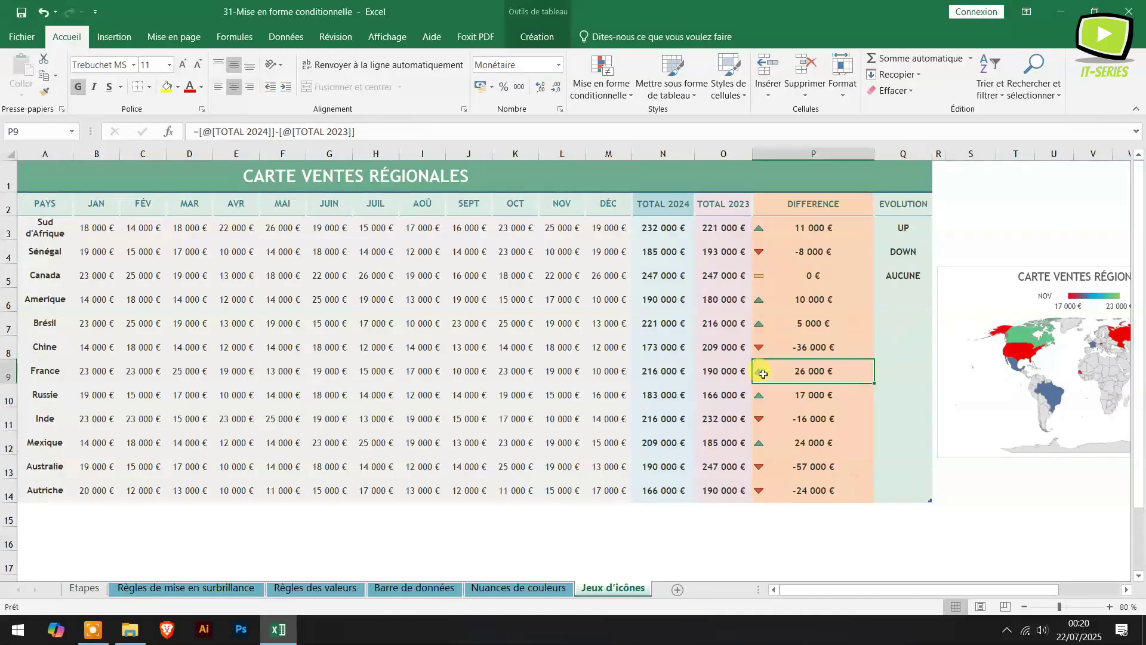
{"action": "left_click", "coordinate": [785, 276]}
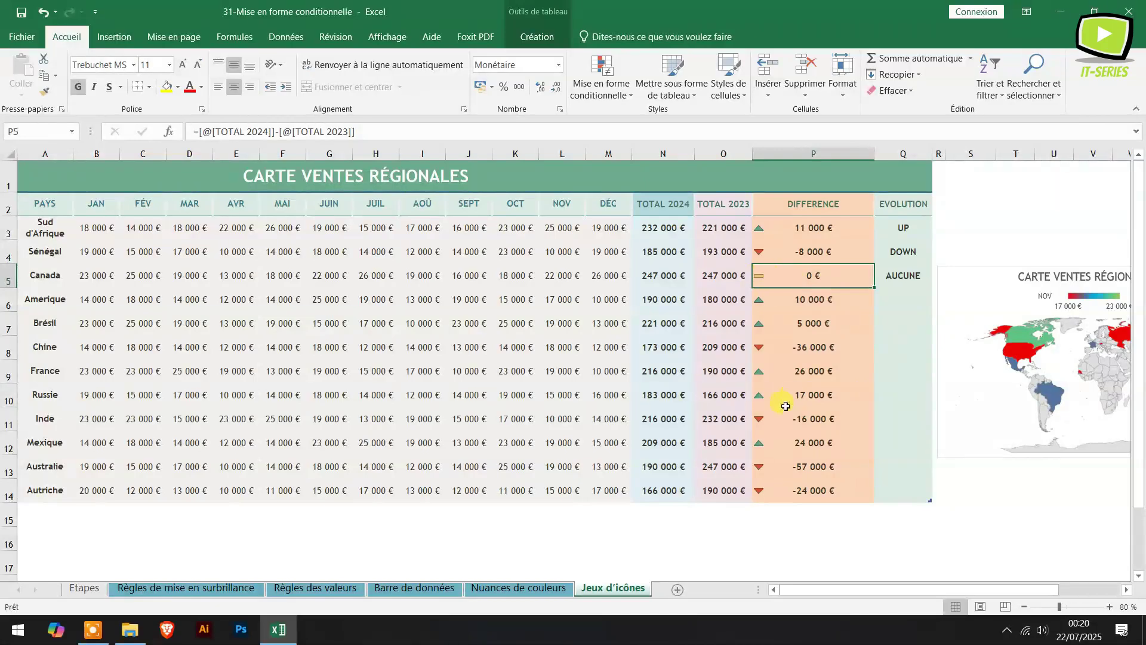
{"action": "left_click", "coordinate": [772, 425]}
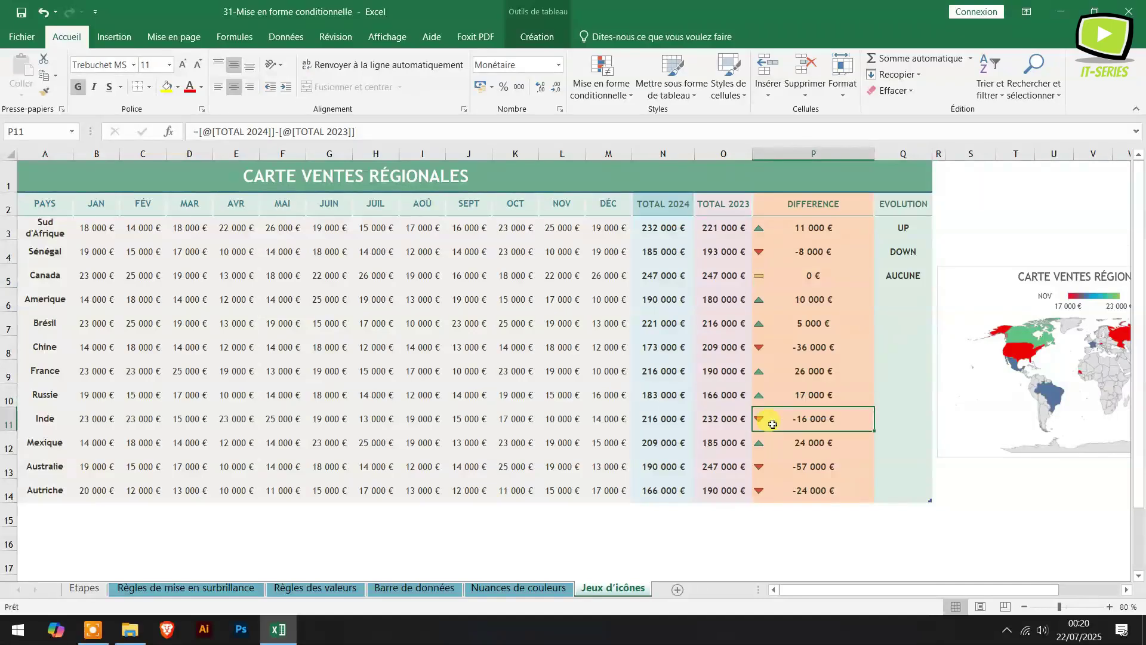
{"action": "left_click", "coordinate": [764, 348]}
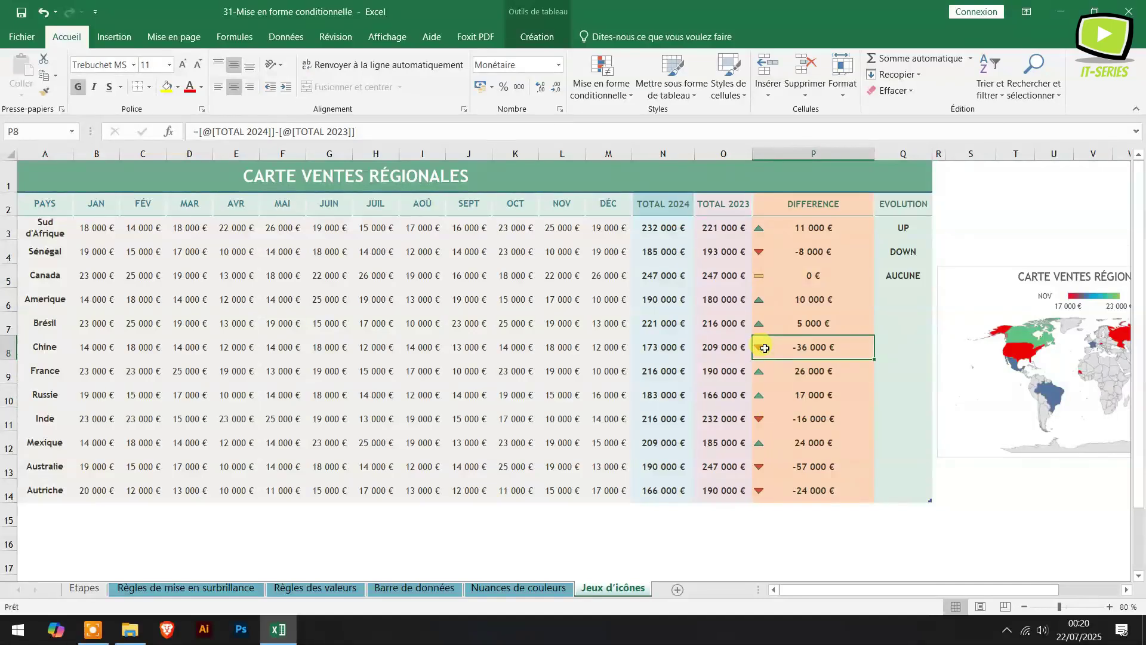
{"action": "left_click", "coordinate": [800, 444]}
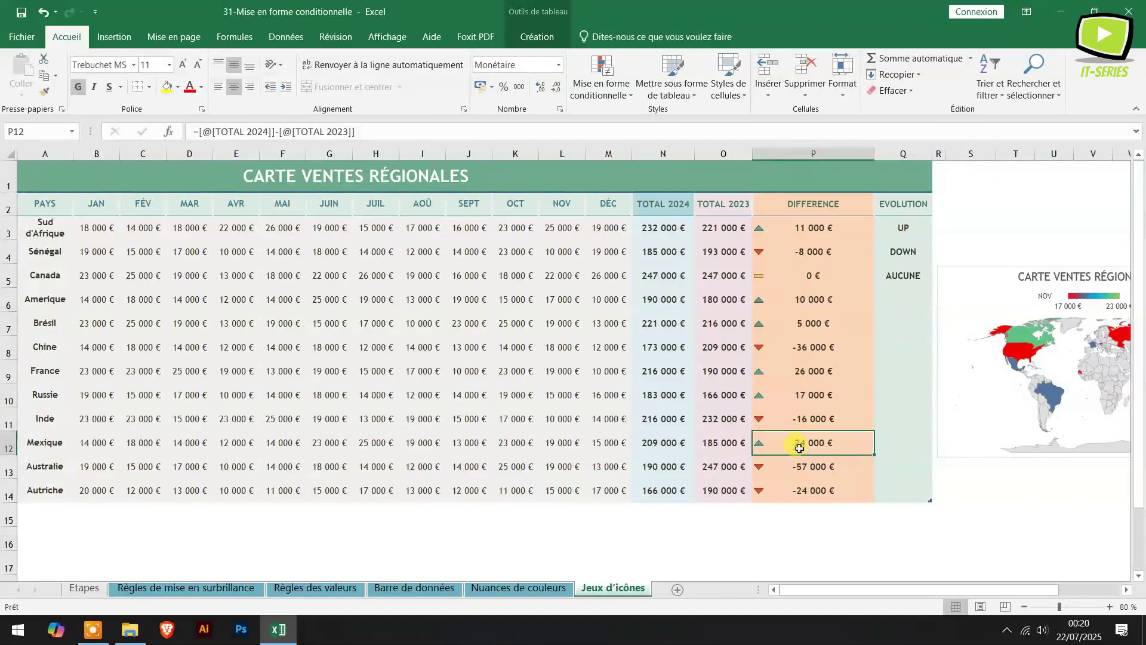
{"action": "left_click", "coordinate": [799, 469]}
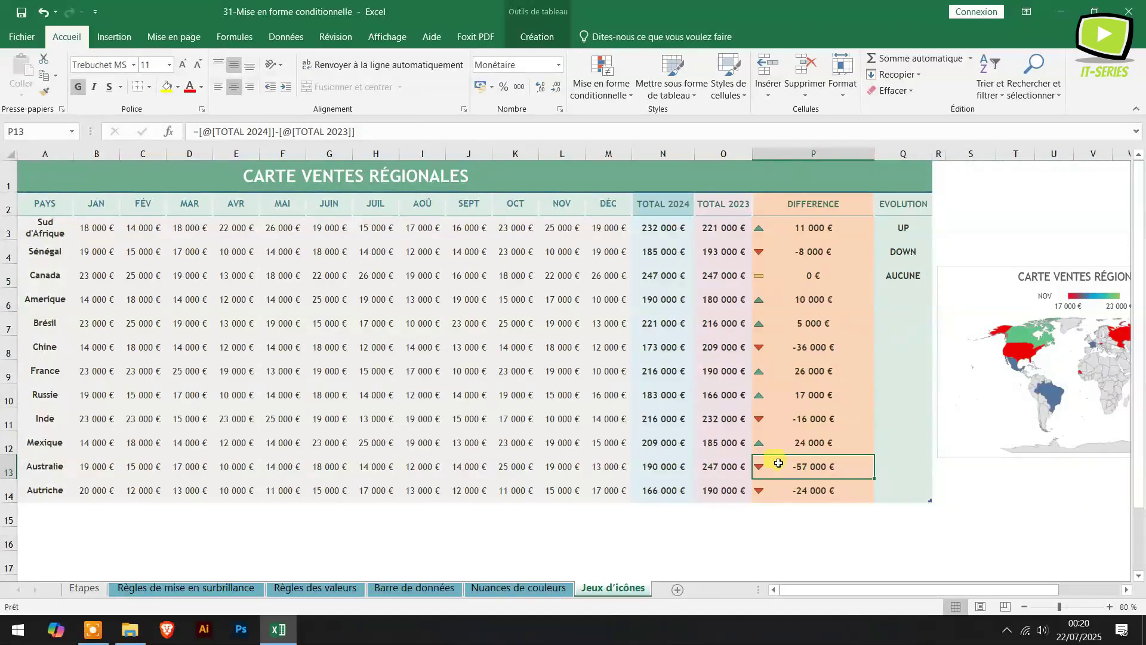
Step: Change the TOTAL 2023 value for Inde in O11 to 210000 and check the icon in P11
{"action": "left_click", "coordinate": [708, 438]}
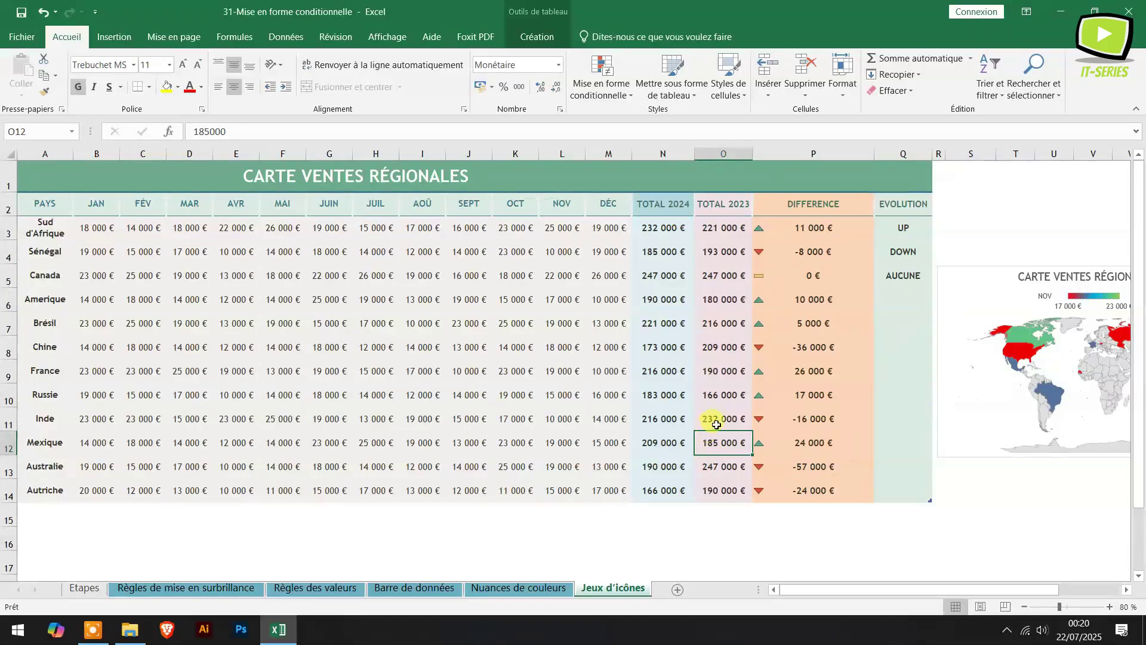
{"action": "left_click", "coordinate": [665, 418]}
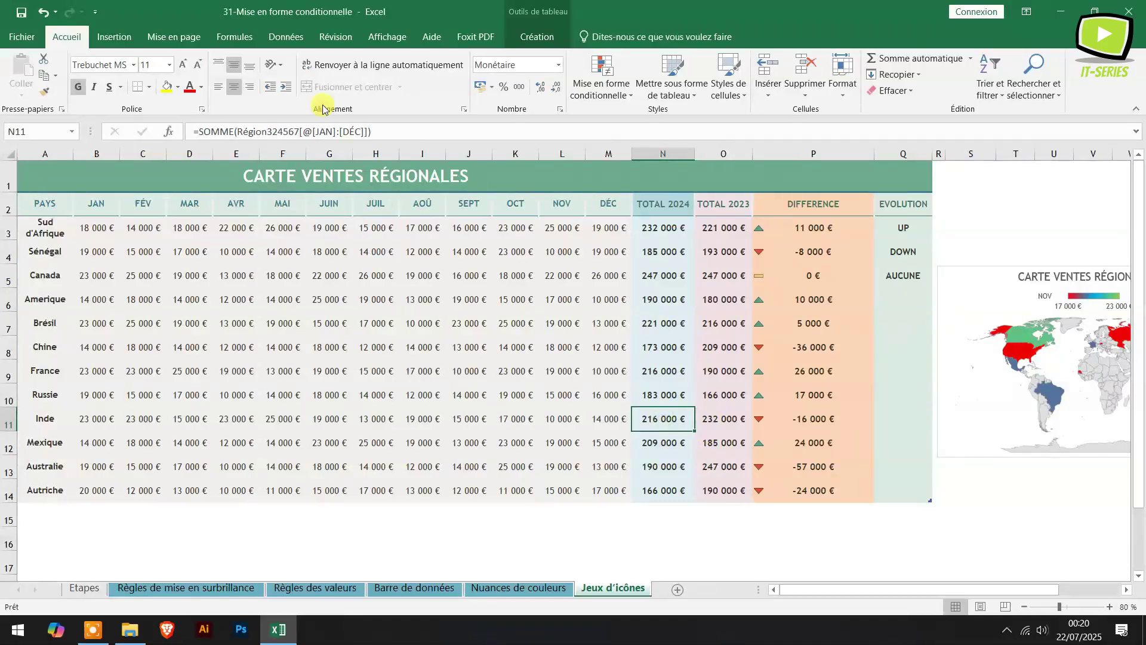
{"action": "double_click", "coordinate": [720, 418]}
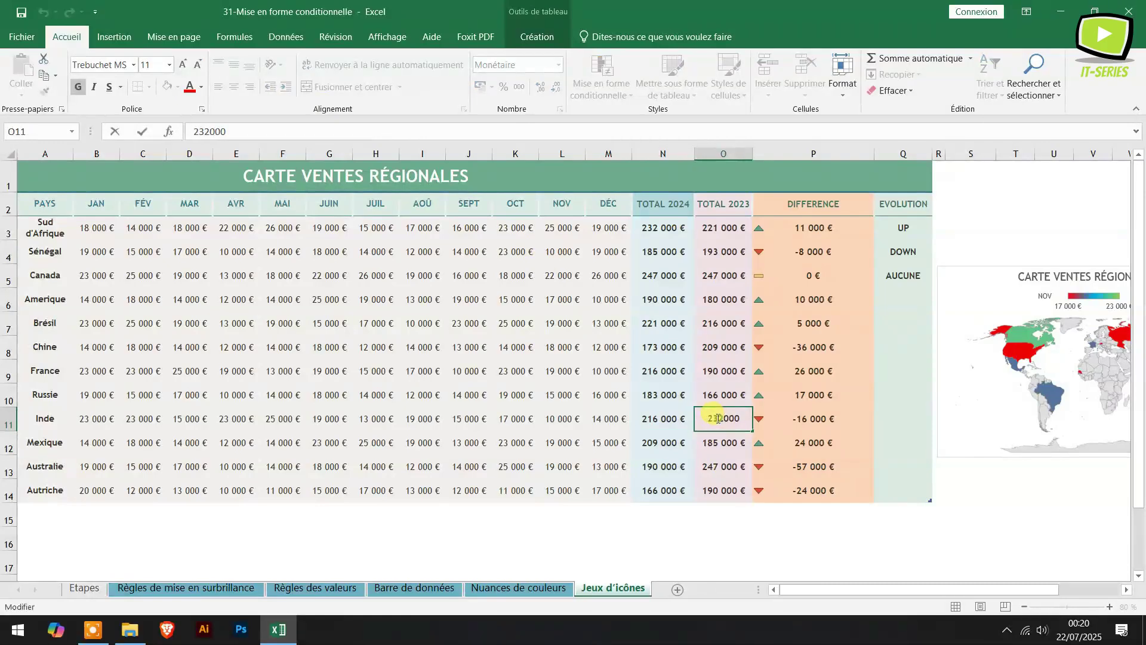
{"action": "left_click_drag", "start_coordinate": [723, 420], "coordinate": [715, 419]}
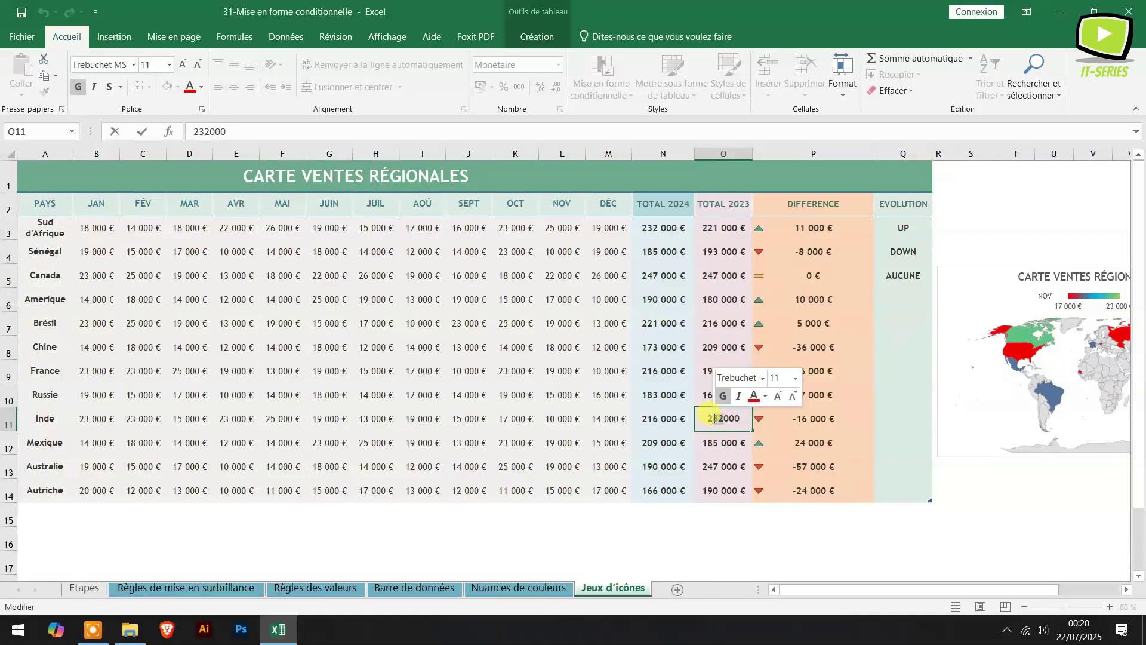
{"action": "type", "text": "10"}
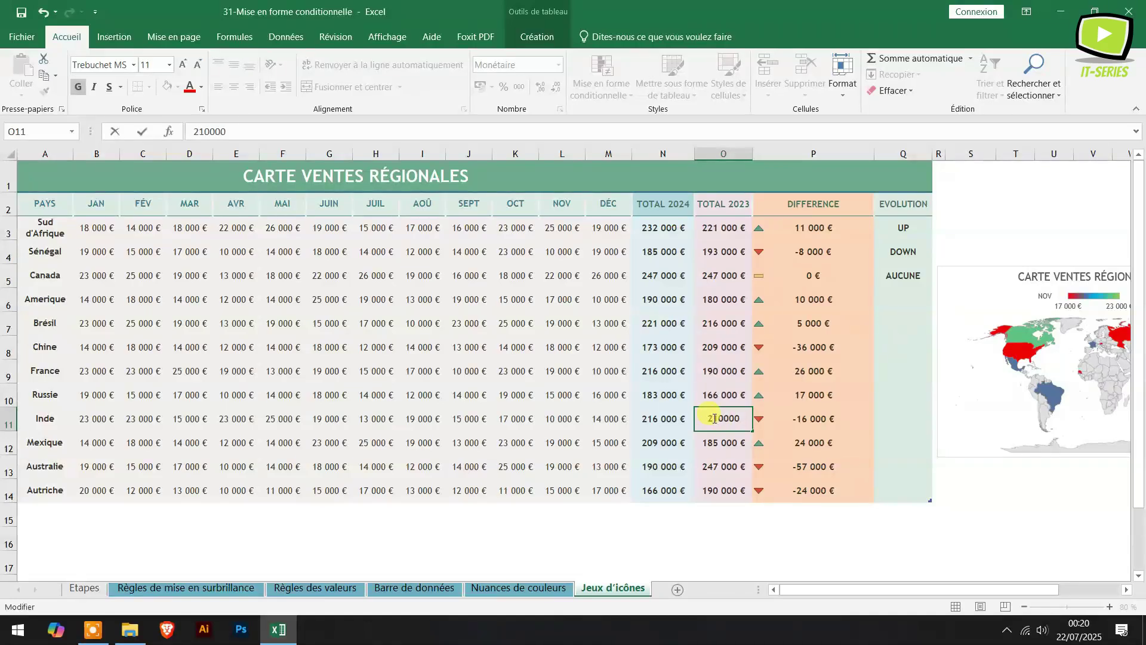
{"action": "key", "text": "Return"}
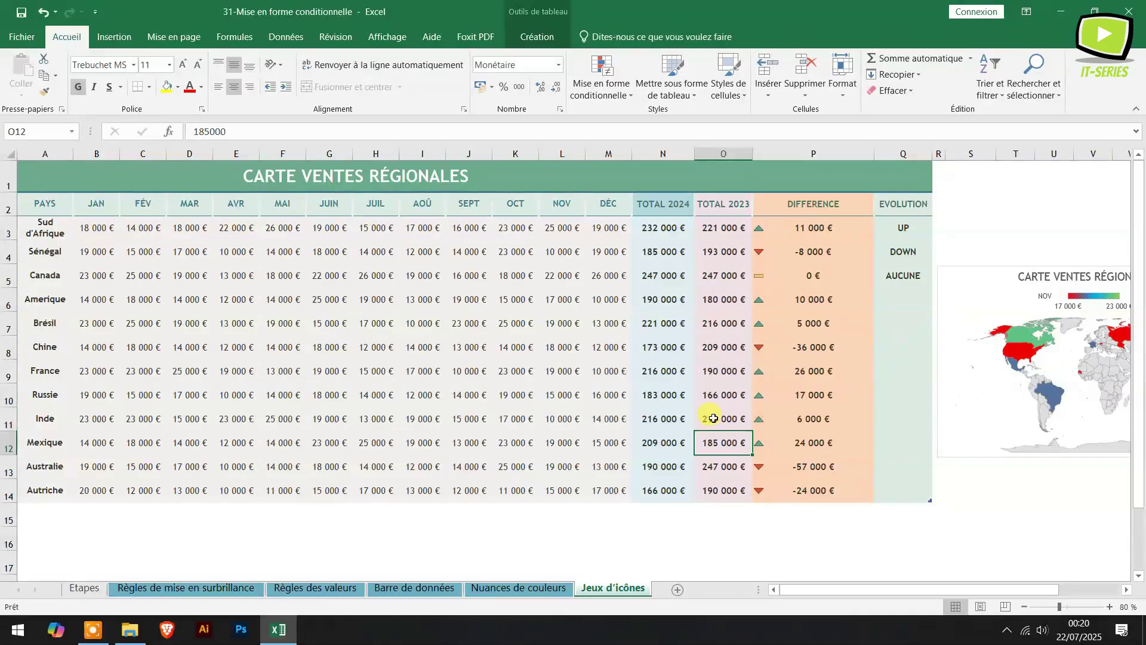
{"action": "left_click", "coordinate": [806, 421]}
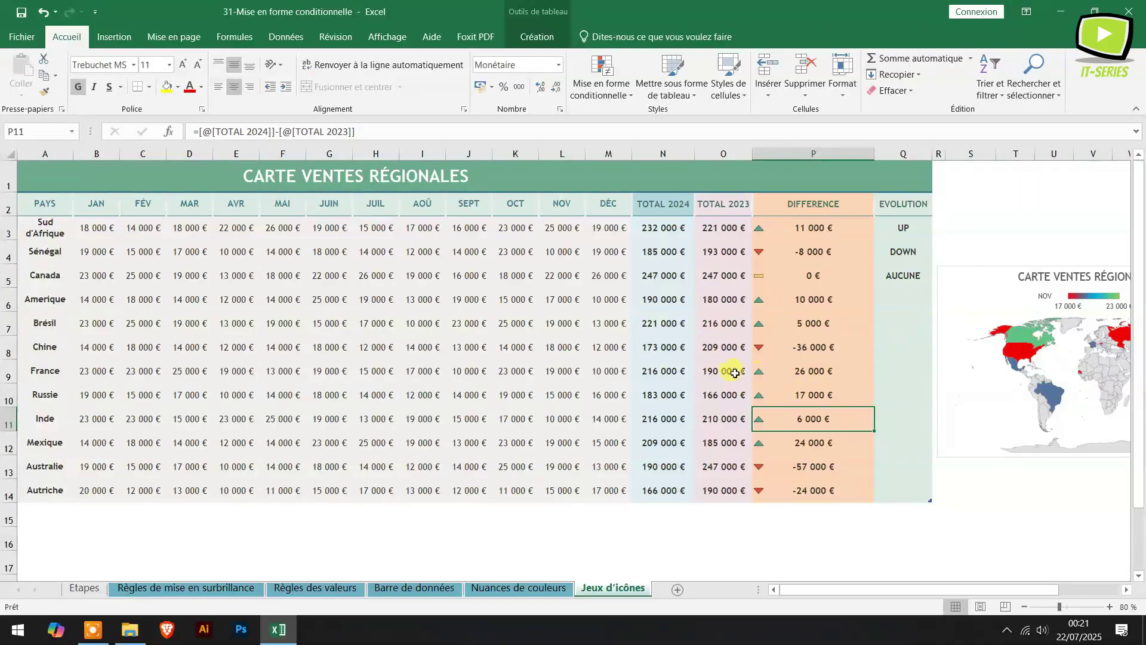
Step: Change the TOTAL 2023 value for France in O9 to 216000 and check the icon in P9
{"action": "left_click", "coordinate": [714, 370]}
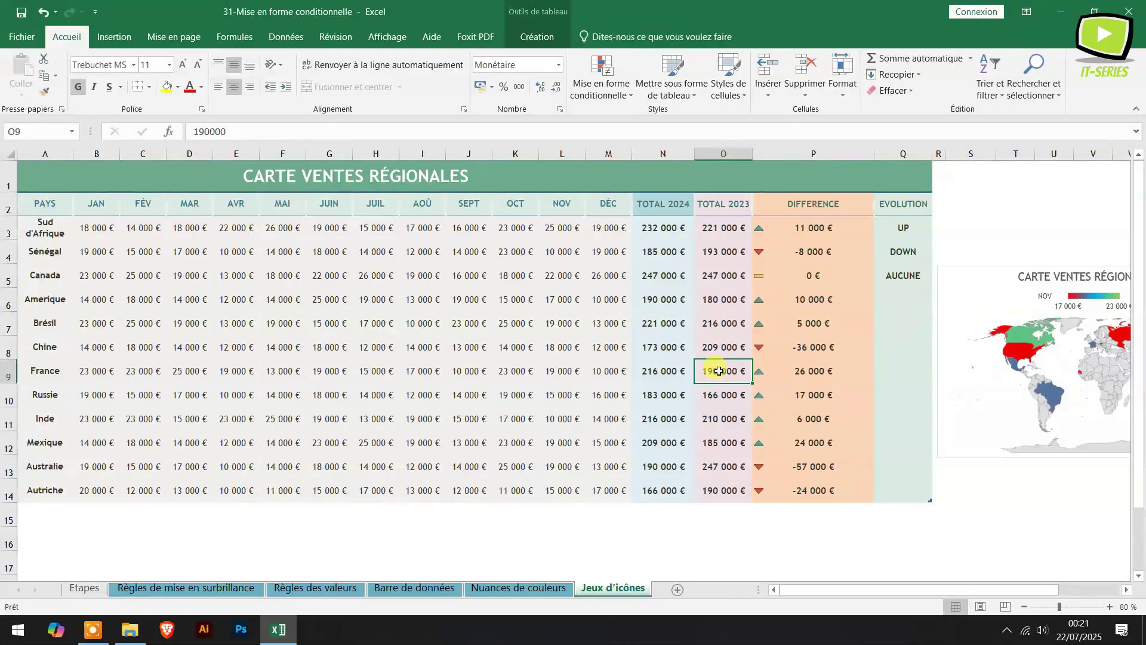
{"action": "double_click", "coordinate": [716, 371]}
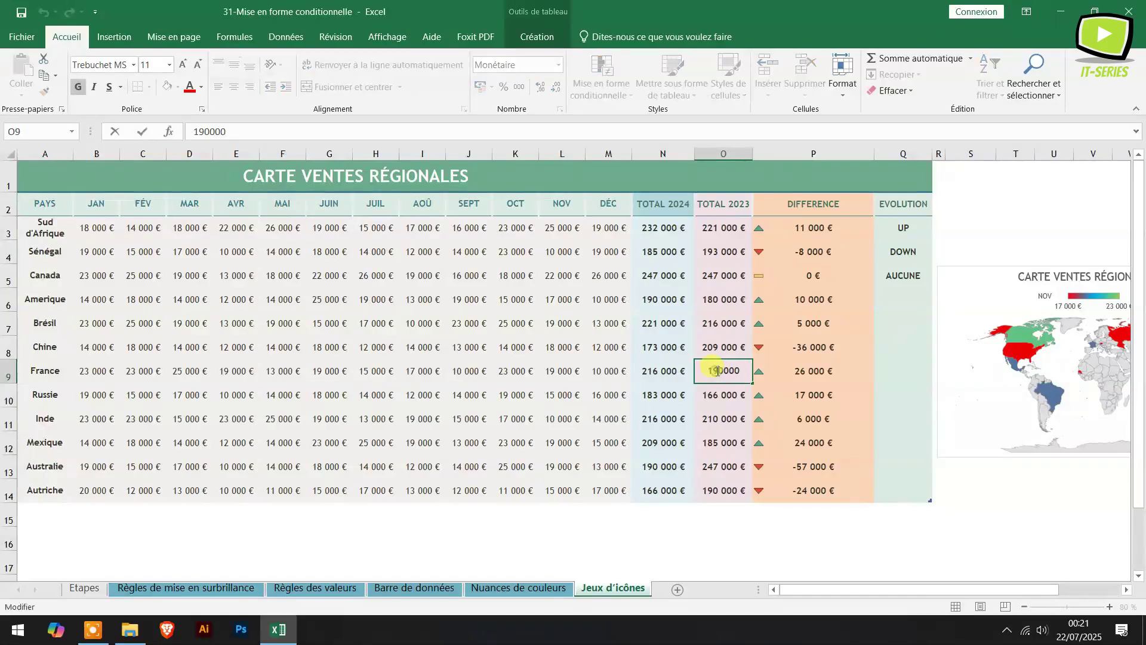
{"action": "key", "text": "BackSpace"}
{"action": "key", "text": "BackSpace"}
{"action": "key", "text": "BackSpace"}
{"action": "type", "text": "216"}
{"action": "key", "text": "Return"}
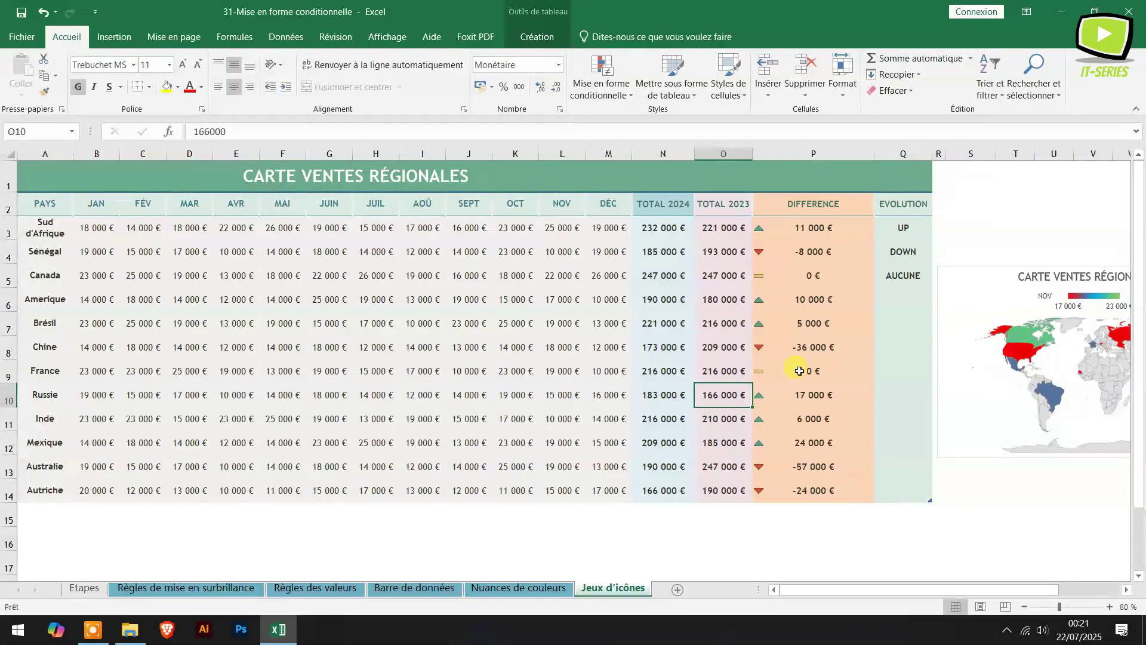
{"action": "left_click", "coordinate": [775, 373]}
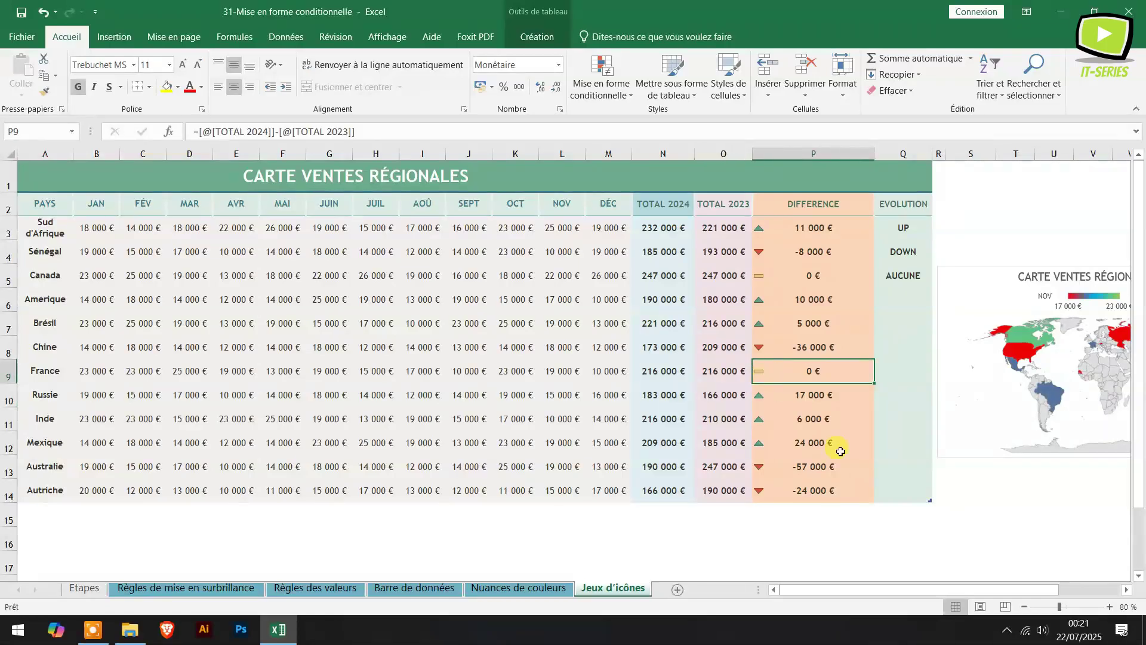
{"action": "left_click", "coordinate": [757, 523]}
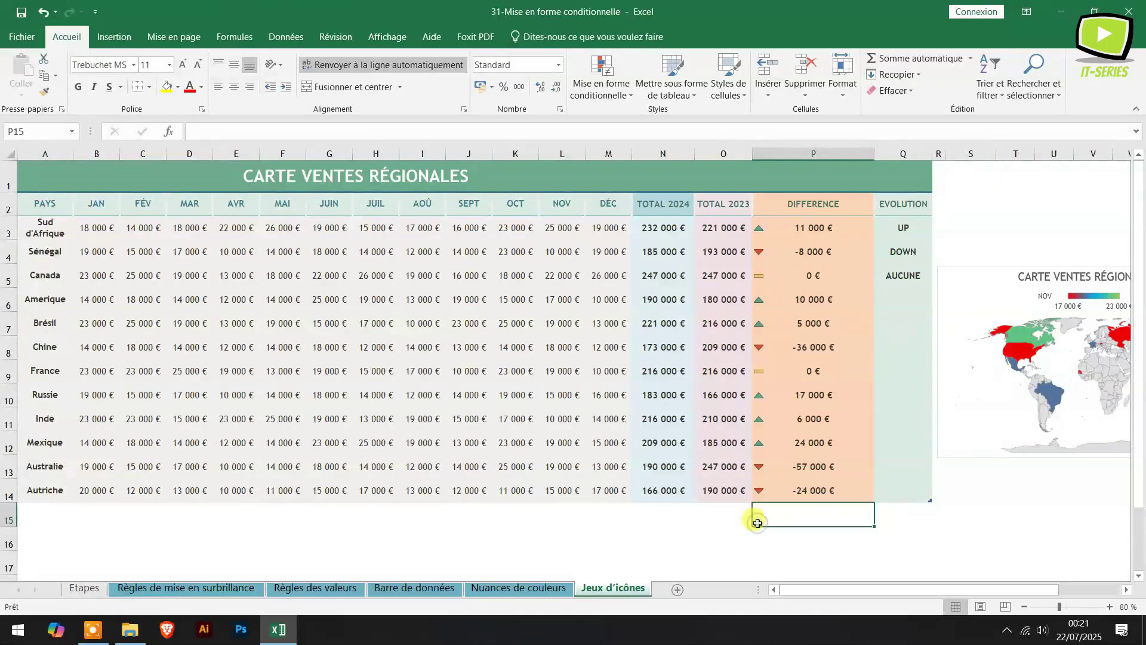